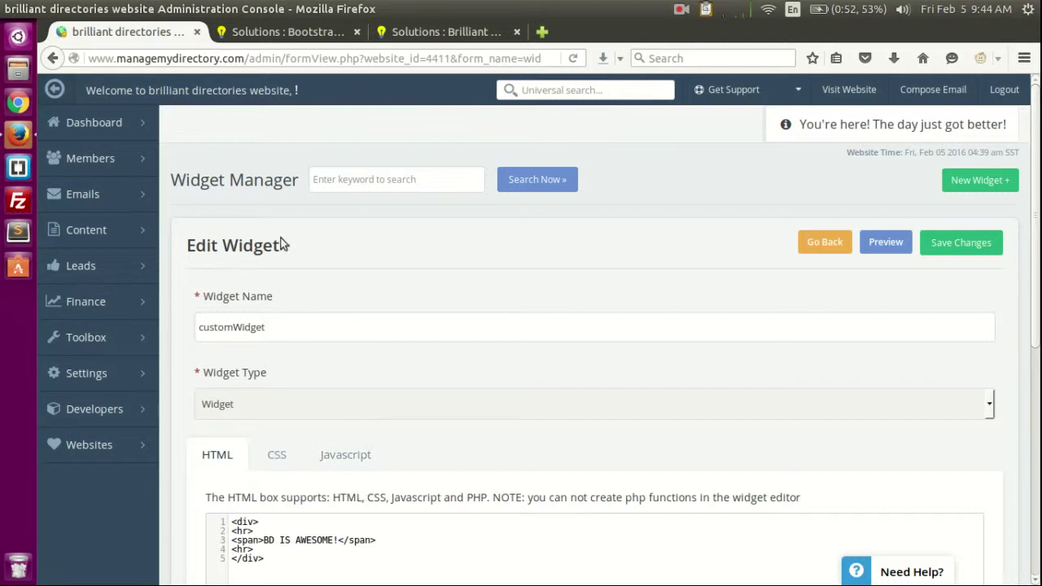
# Step: Switch to the Bootstrap Theme Solution Center page and highlight its full web address
pyautogui.click(297, 37)
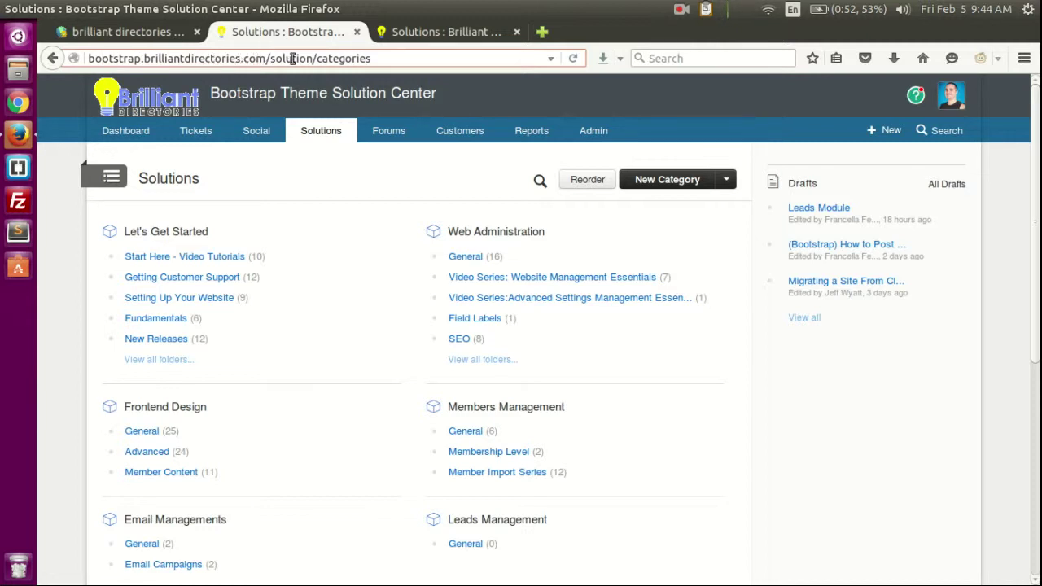
pyautogui.moveTo(415, 61); pyautogui.dragTo(87, 58)
pyautogui.click(395, 55)
# Step: Switch to the Brilliant Developers solutions page and highlight its full web address
pyautogui.click(418, 32)
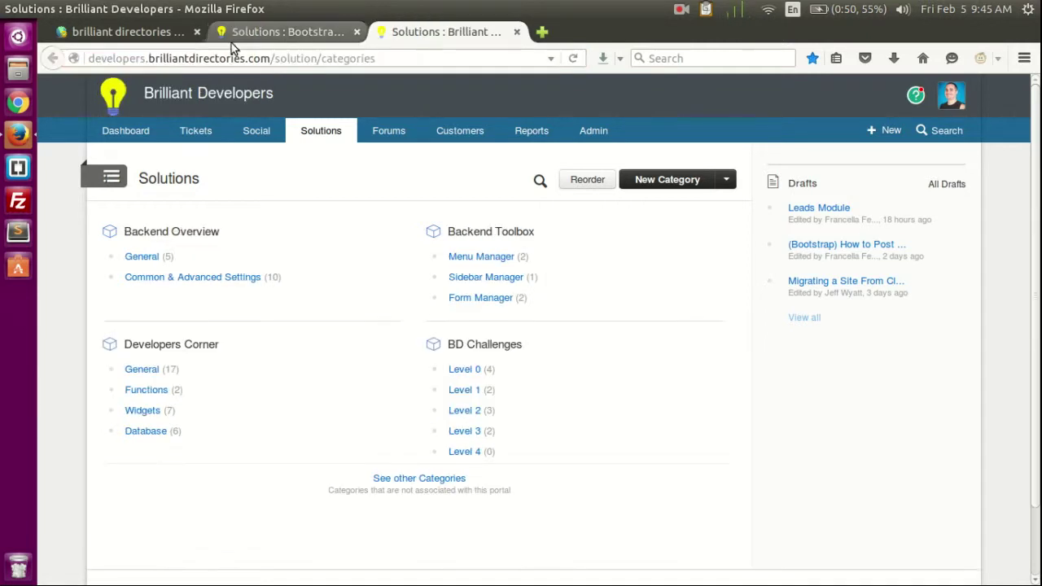
pyautogui.click(133, 59)
pyautogui.hotkey('ctrl', 'a')
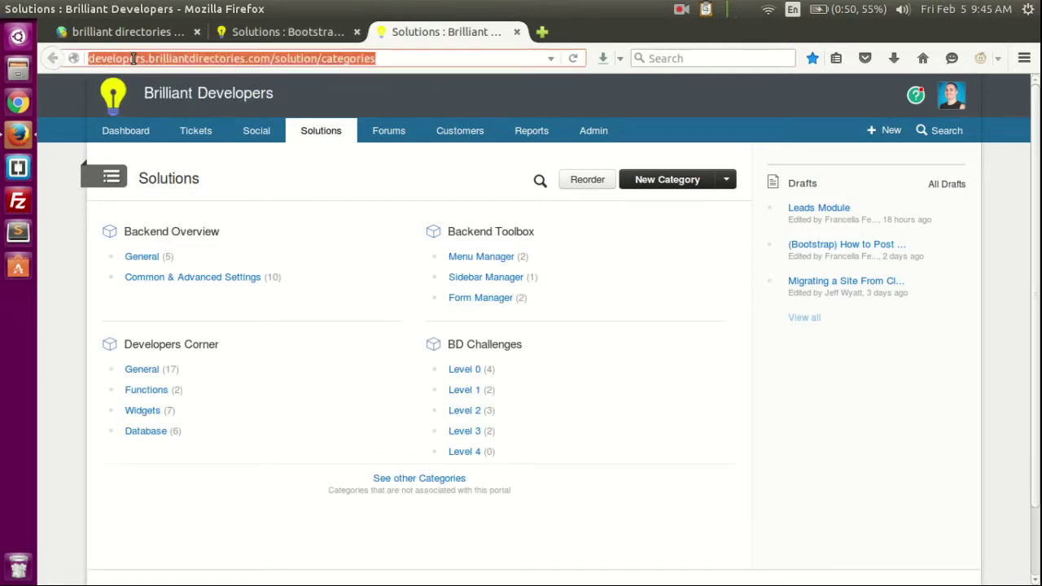
pyautogui.moveTo(389, 57); pyautogui.dragTo(59, 63)
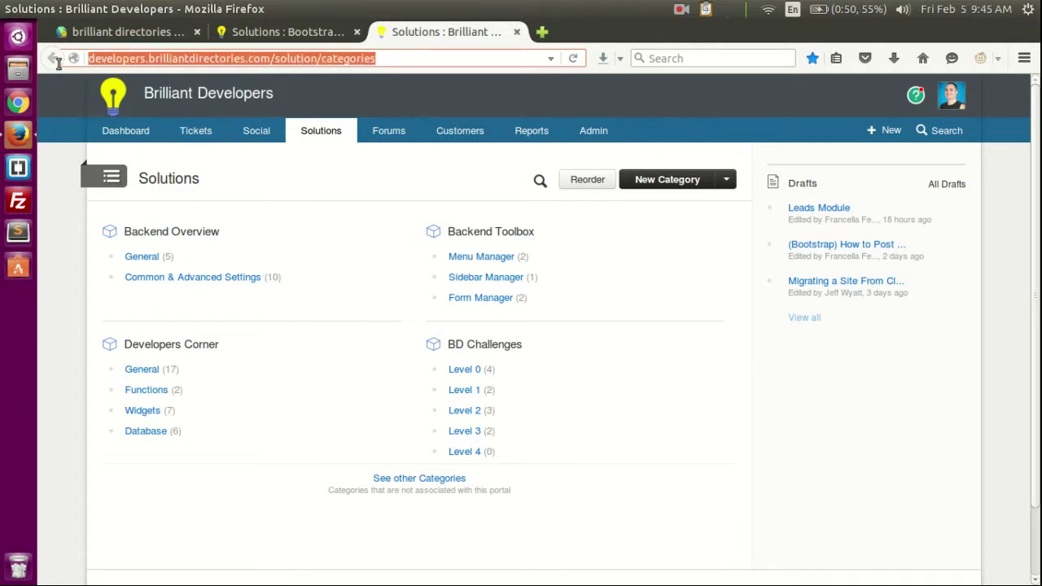
pyautogui.click(205, 58)
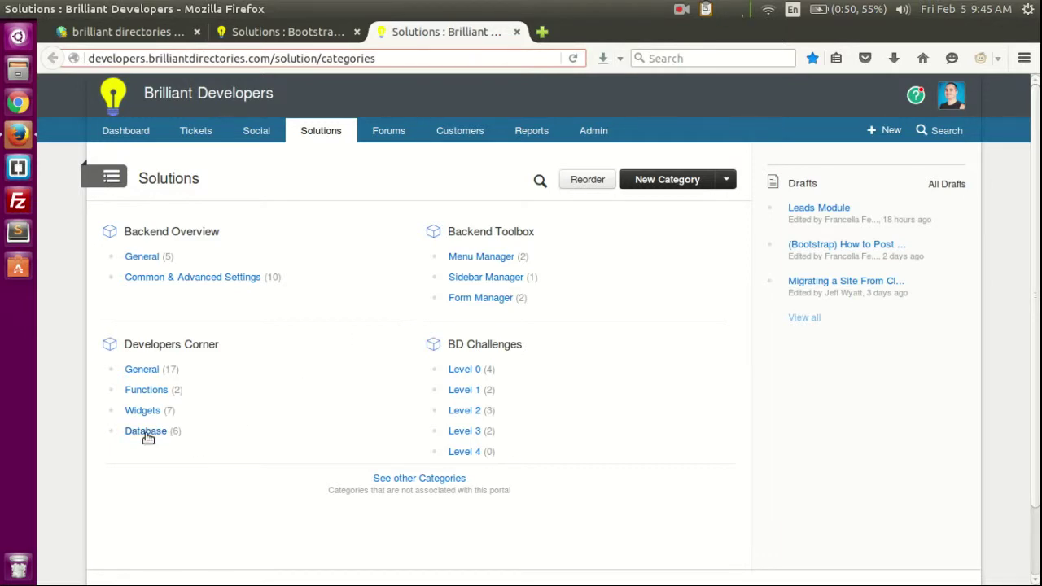
# Step: Look through the General articles under Developers Corner, and close both solution center pages
pyautogui.click(143, 371)
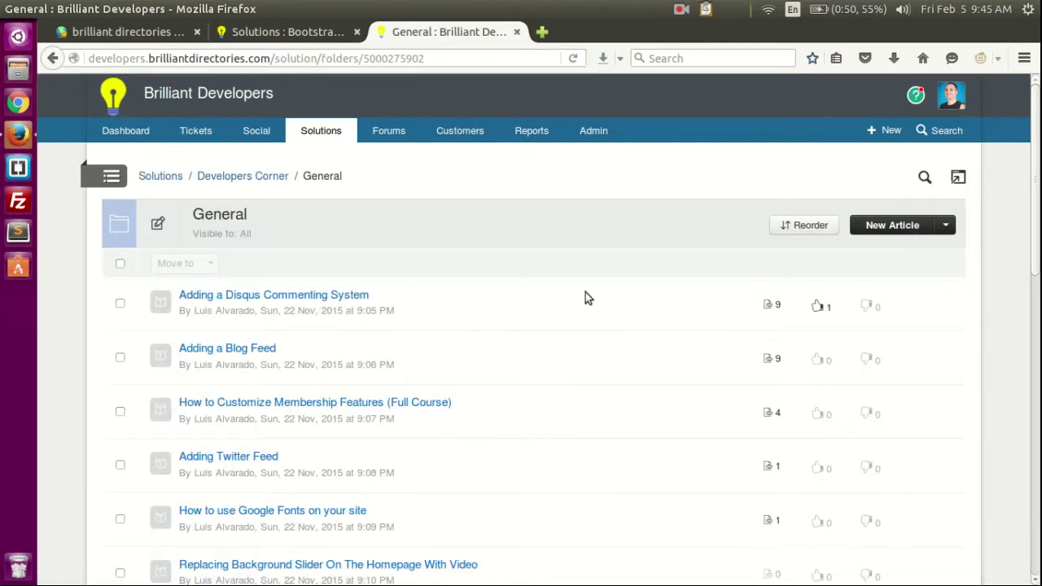
pyautogui.scroll(-5, 619, 285)
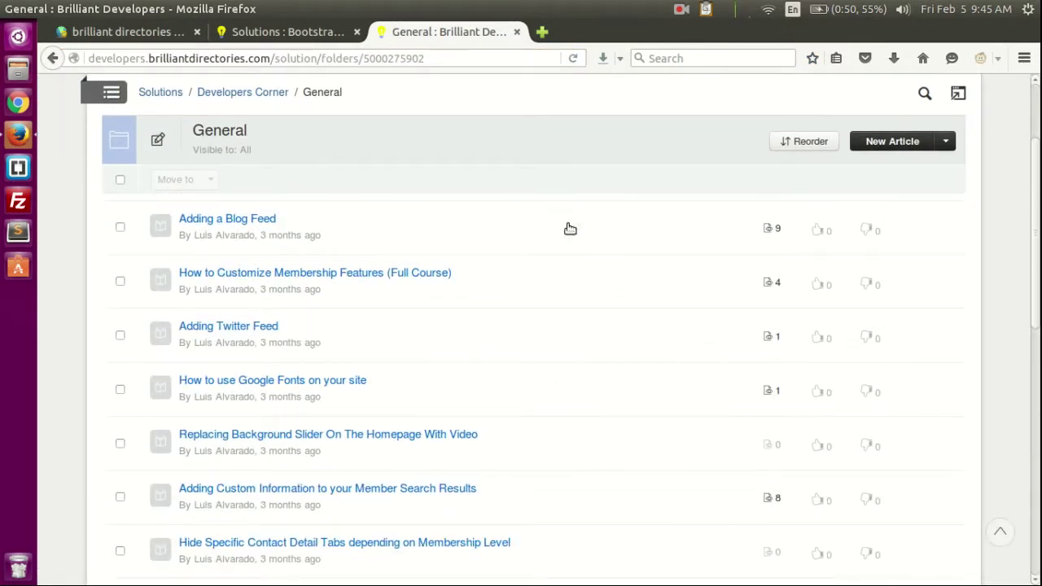
pyautogui.middleClick(439, 31)
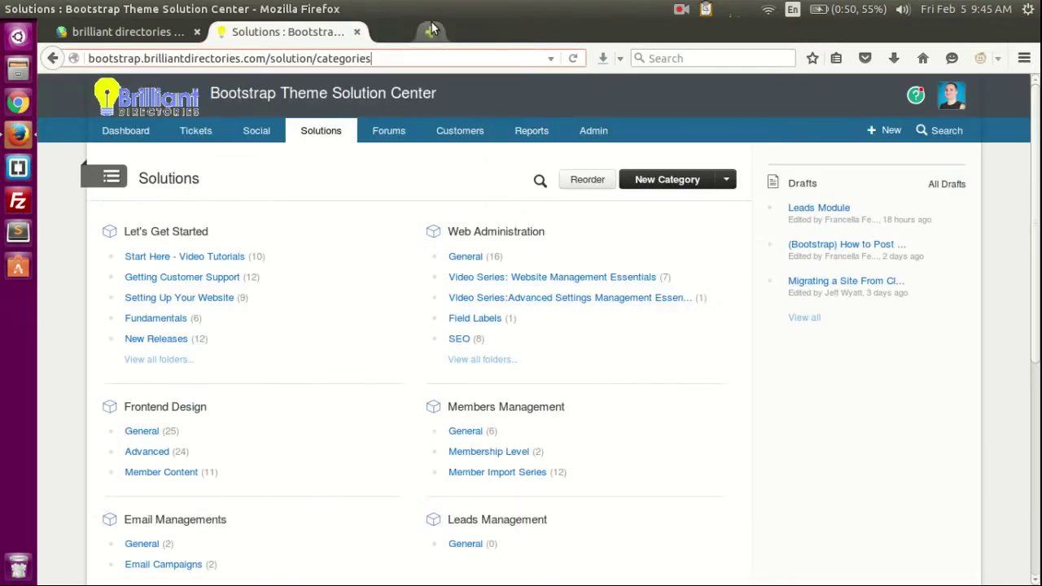
pyautogui.middleClick(291, 32)
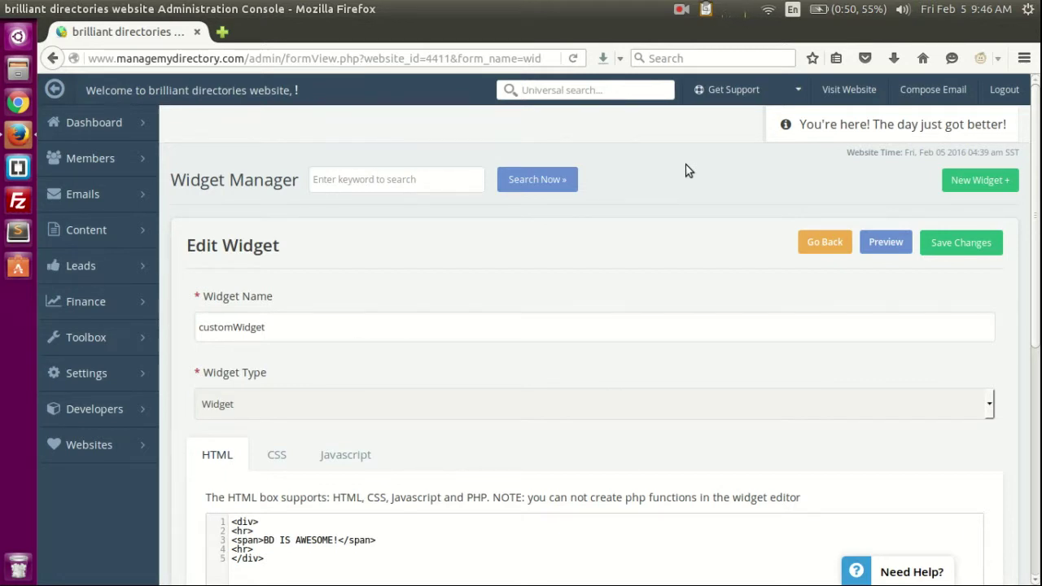
# Step: Open the live website from the admin console and run a member search with the keyword and location left empty
pyautogui.scroll(-2, 691, 167)
pyautogui.scroll(2, 690, 167)
pyautogui.click(815, 105)
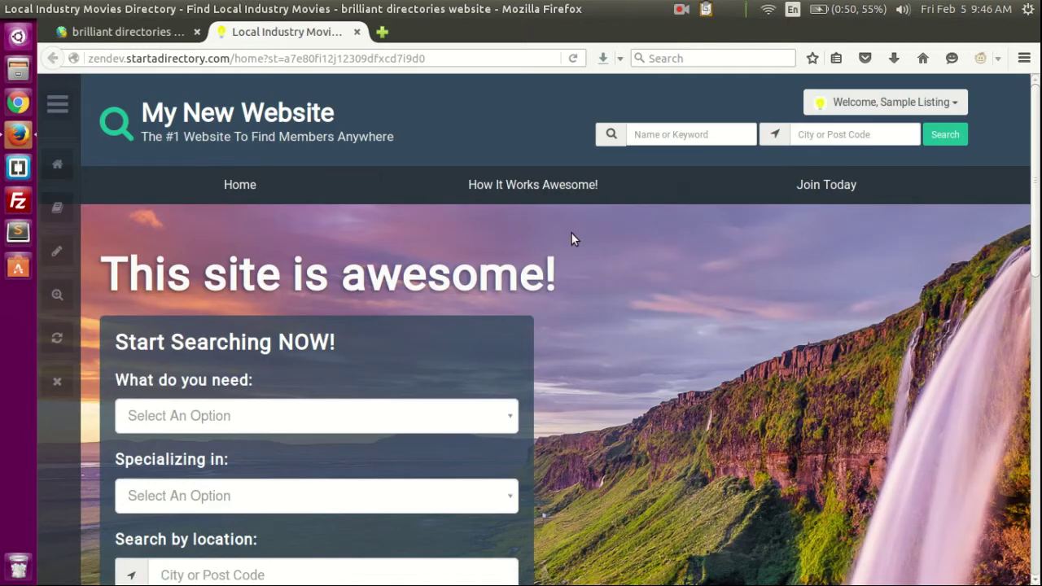
pyautogui.click(943, 135)
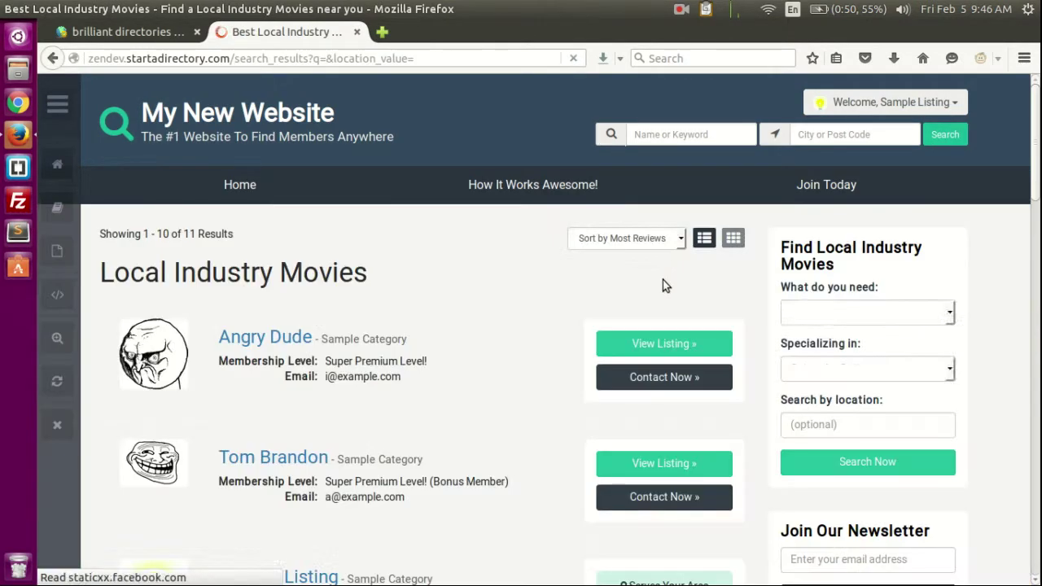
# Step: Open the Sample Listing profile from the search results and look over the whole page
pyautogui.scroll(-4, 438, 251)
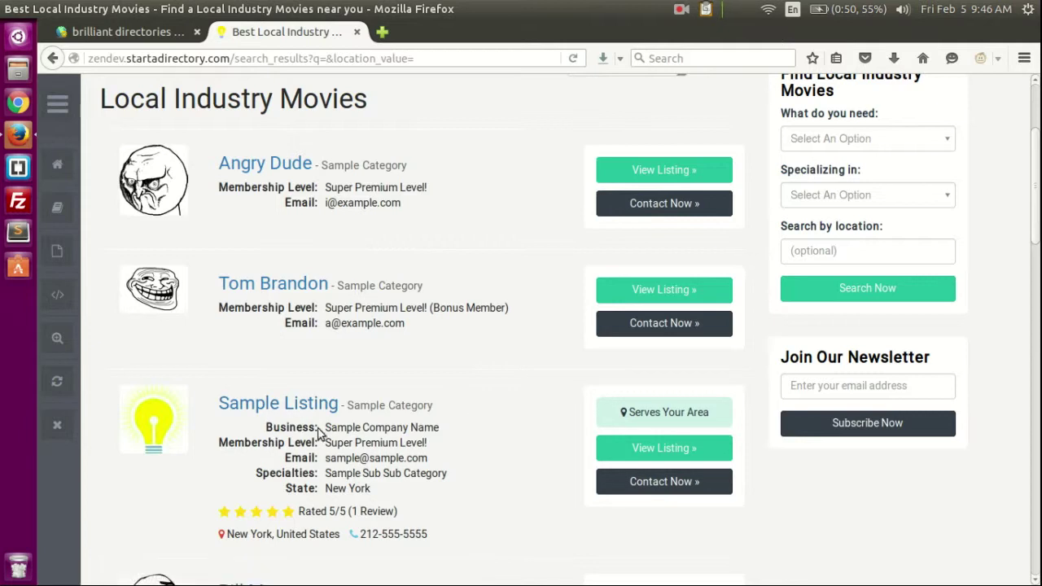
pyautogui.click(663, 454)
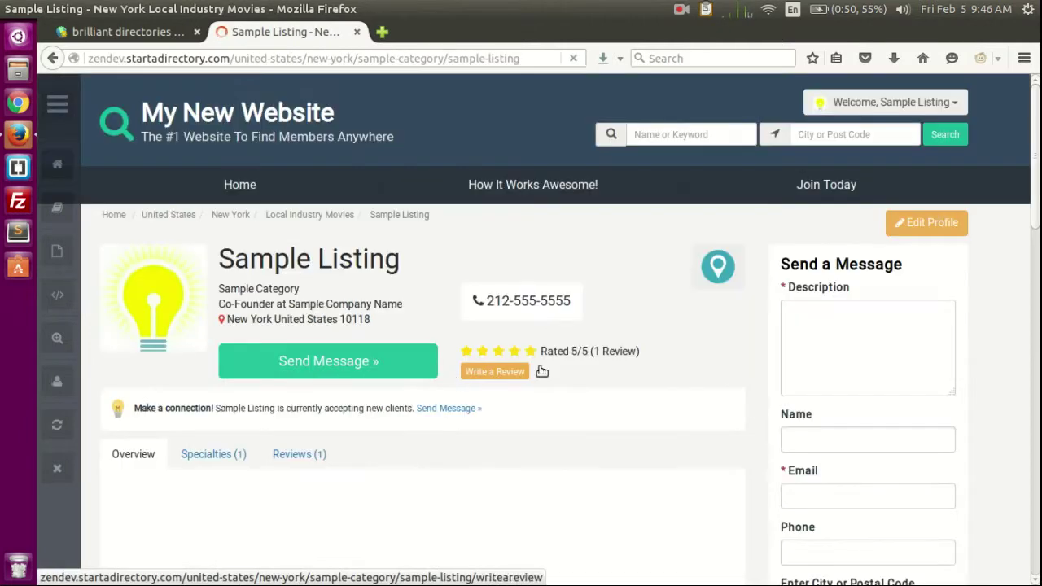
pyautogui.scroll(-3, 691, 293)
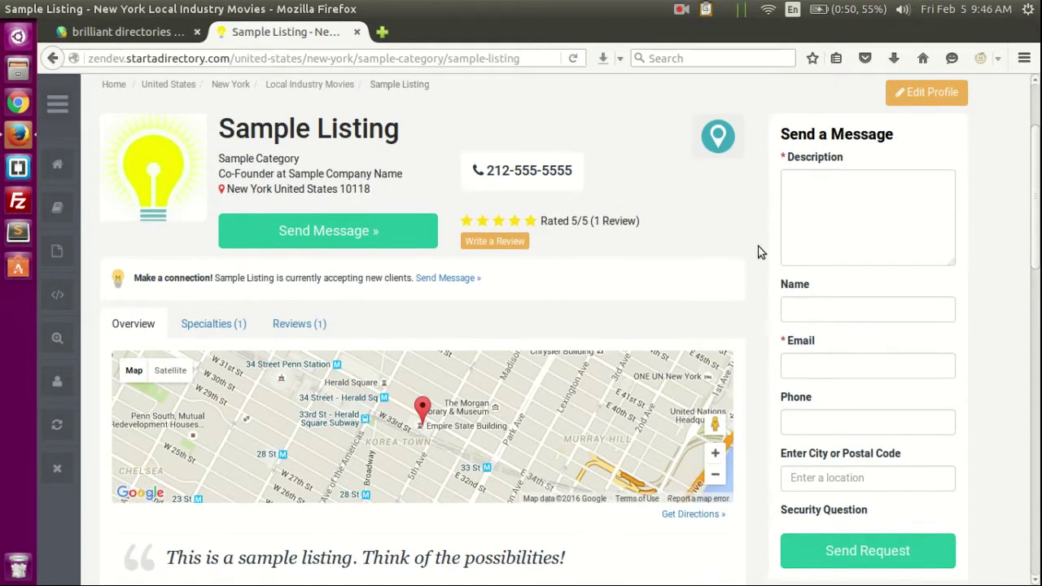
pyautogui.scroll(-5, 761, 256)
pyautogui.scroll(7, 761, 257)
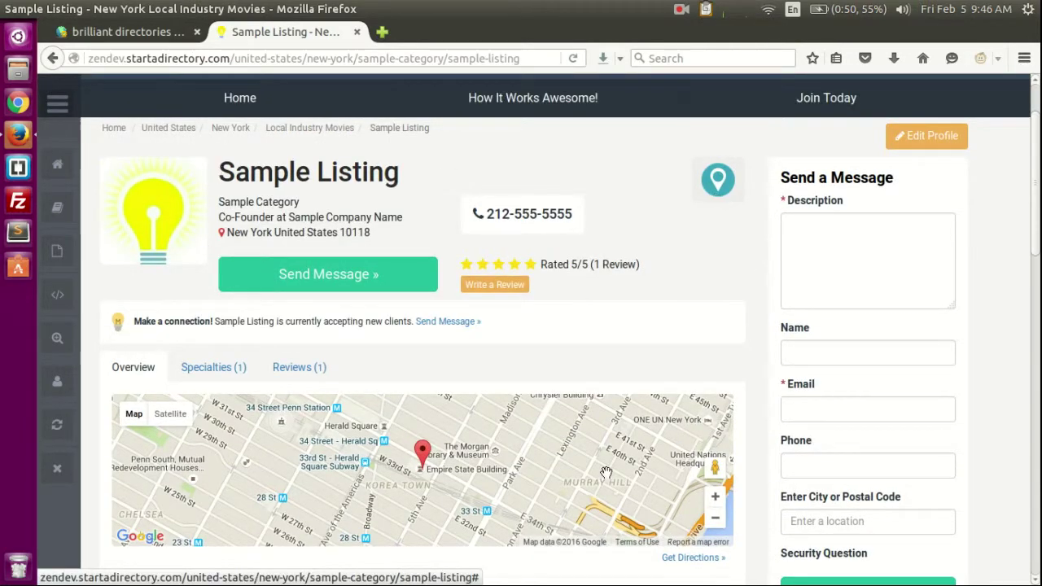
# Step: Turn on the widget labels and outlines for the profile page and look over the header widgets
pyautogui.click(57, 340)
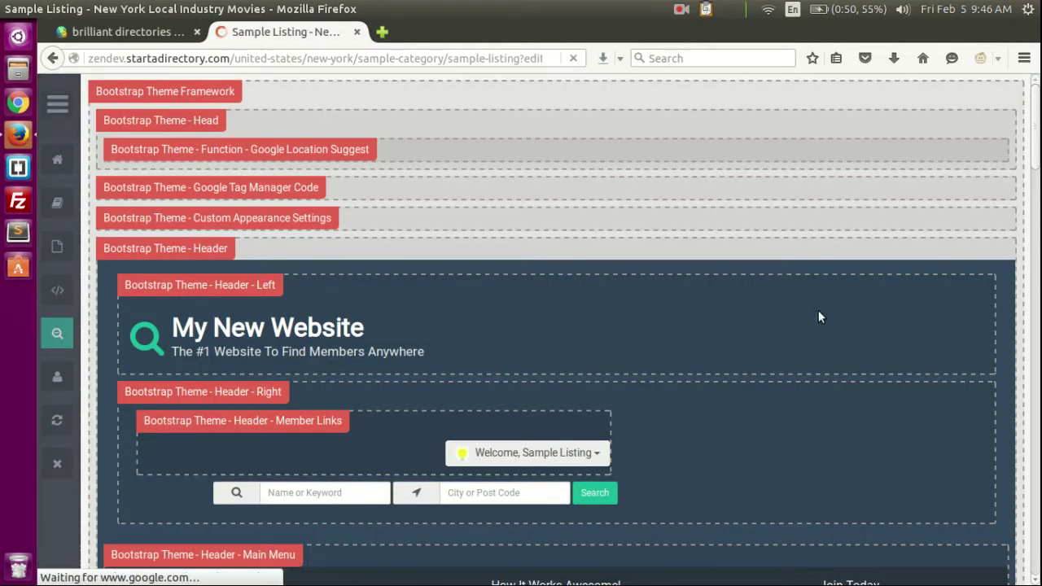
pyautogui.scroll(-3, 820, 316)
pyautogui.scroll(3, 698, 350)
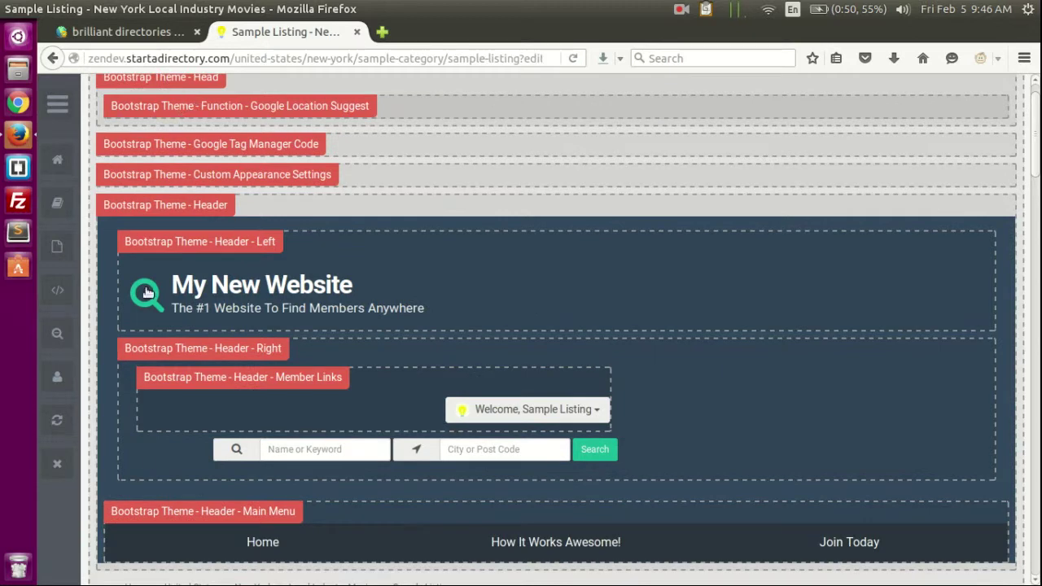
pyautogui.scroll(-5, 786, 374)
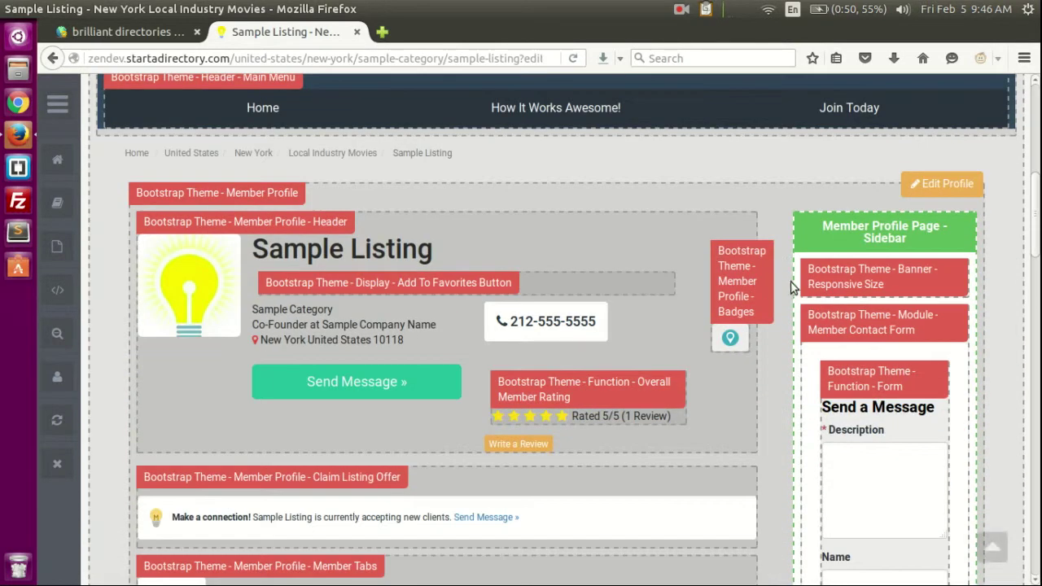
# Step: Examine how the labelled widgets are nested on the profile page, from the theme framework and header to the member tabs and sidebar
pyautogui.scroll(-4, 782, 280)
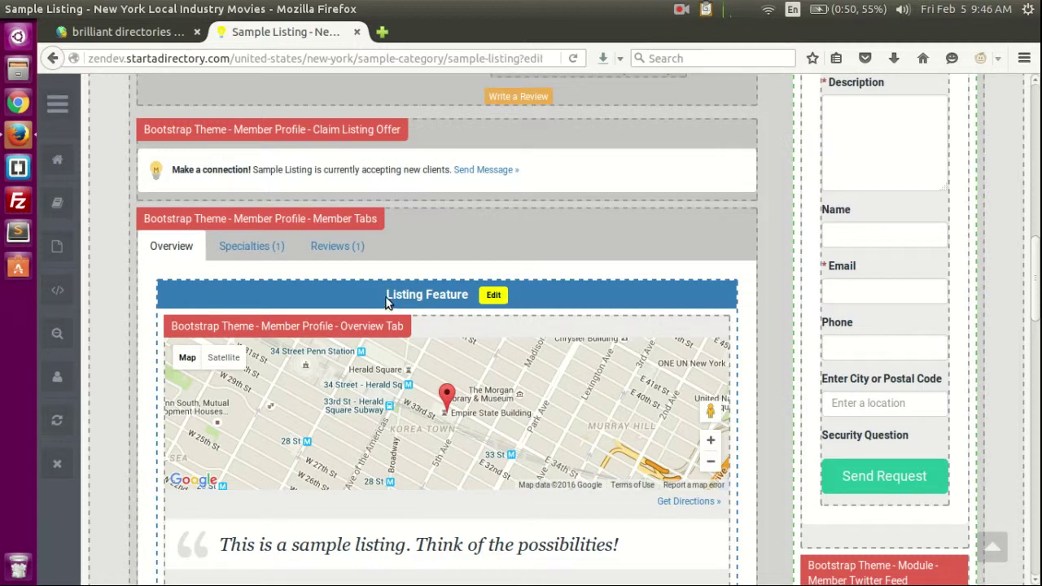
pyautogui.scroll(-7, 669, 293)
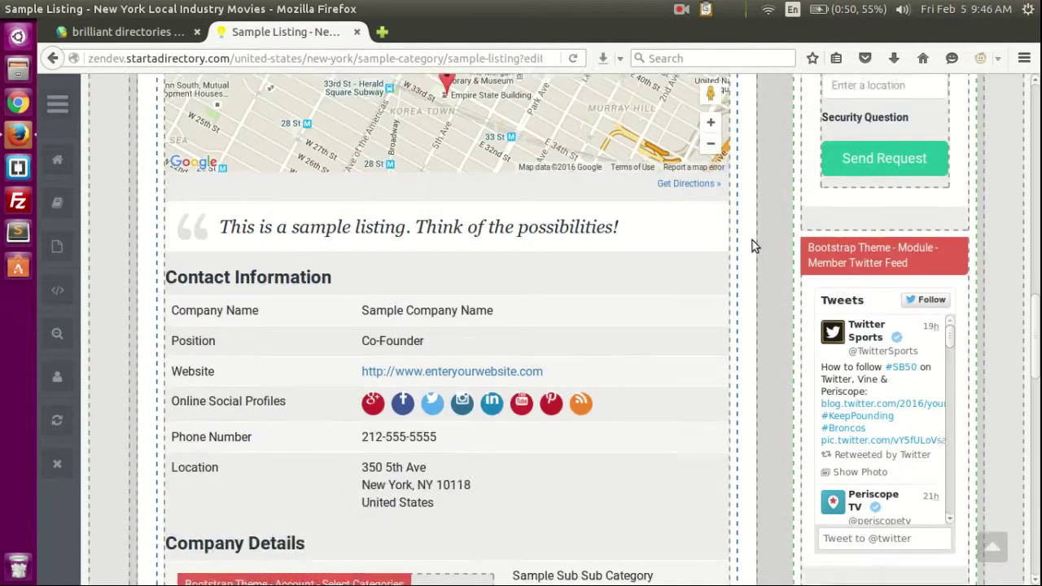
pyautogui.scroll(-2, 482, 239)
pyautogui.scroll(8, 479, 326)
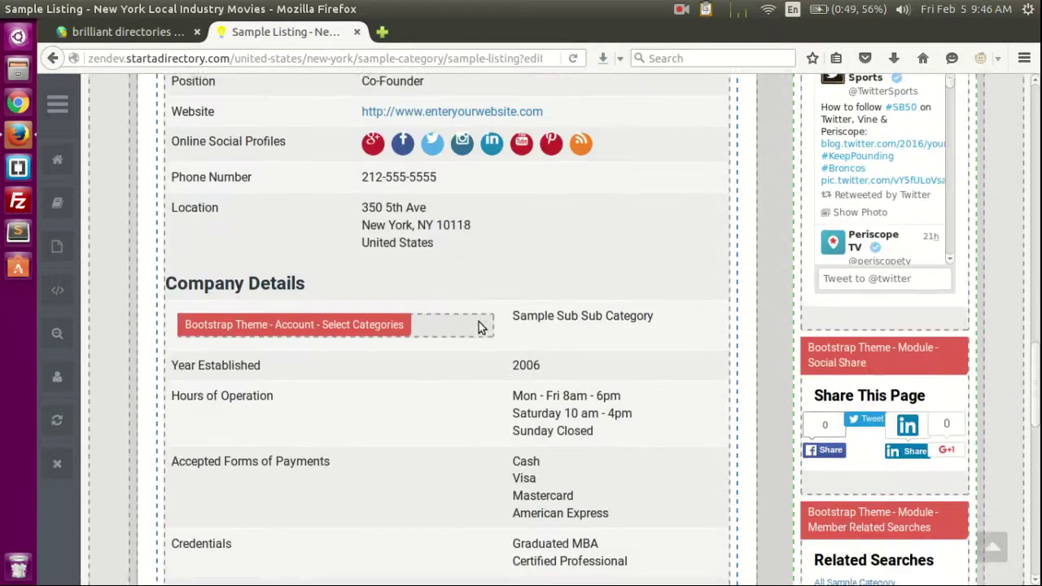
pyautogui.scroll(7, 771, 277)
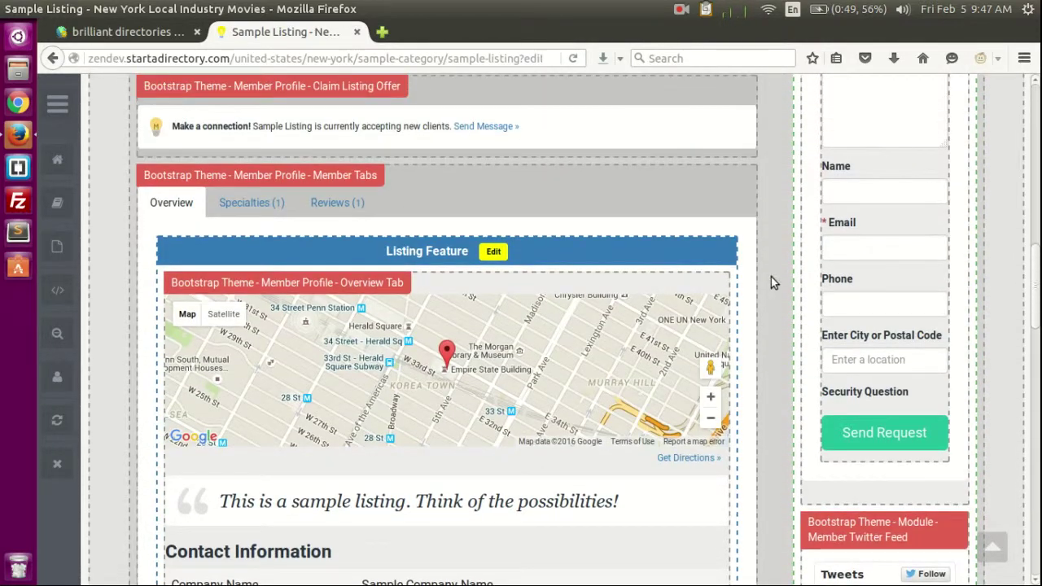
pyautogui.scroll(3, 252, 159)
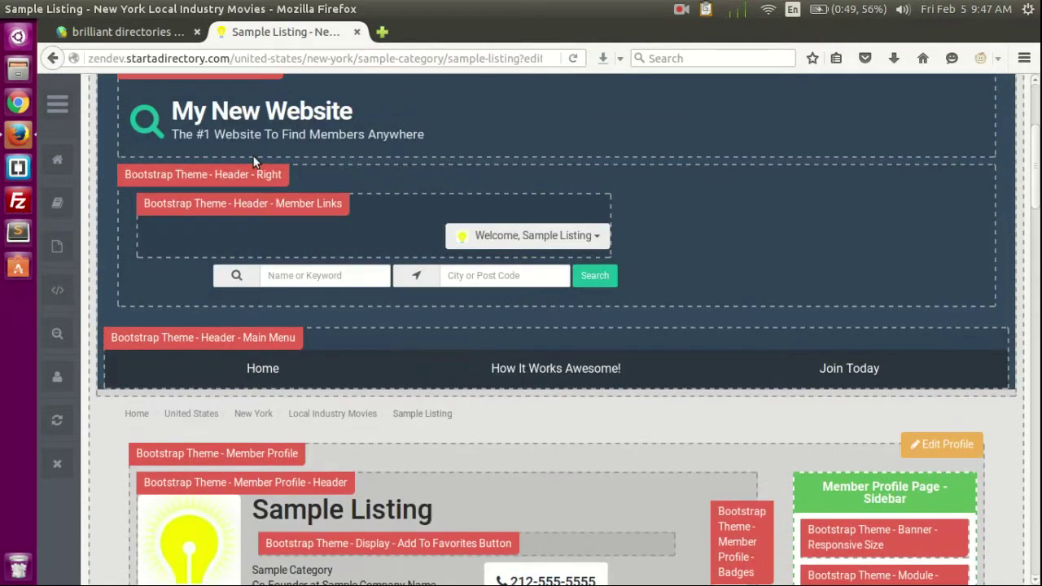
pyautogui.scroll(2, 243, 124)
pyautogui.scroll(2, 236, 118)
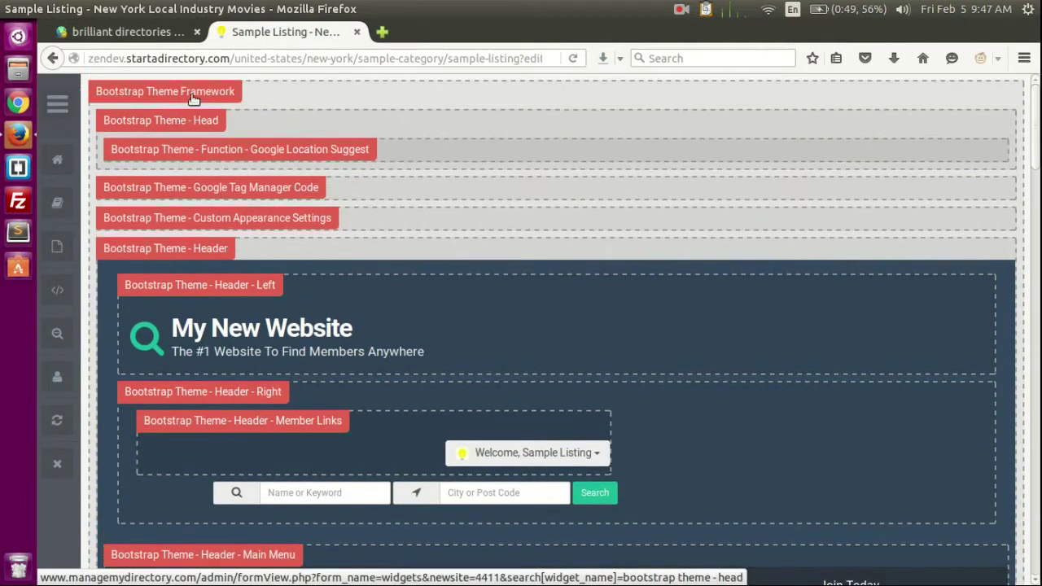
pyautogui.scroll(-10, 687, 303)
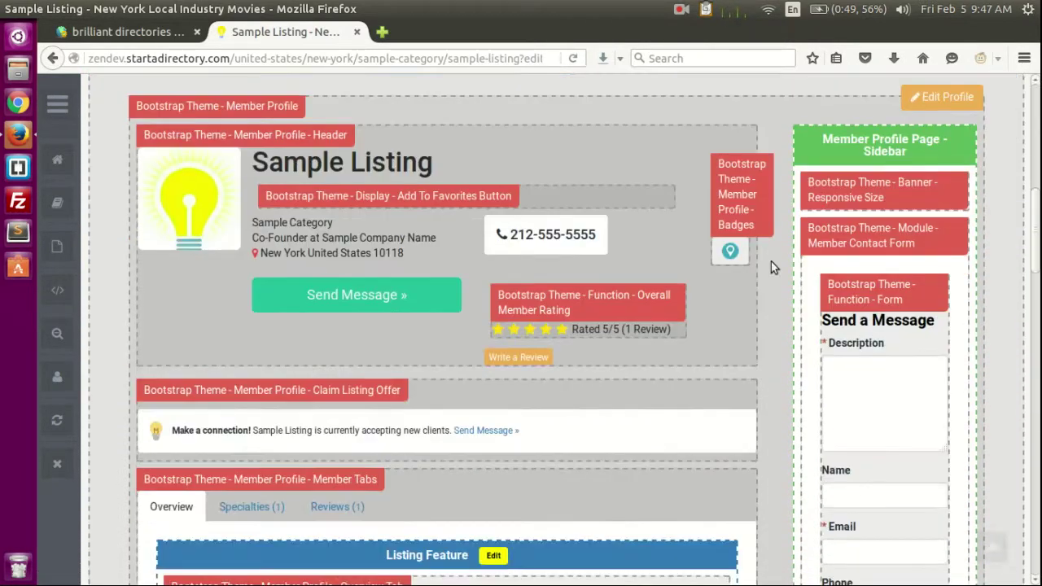
pyautogui.scroll(-3, 267, 232)
pyautogui.scroll(-8, 268, 230)
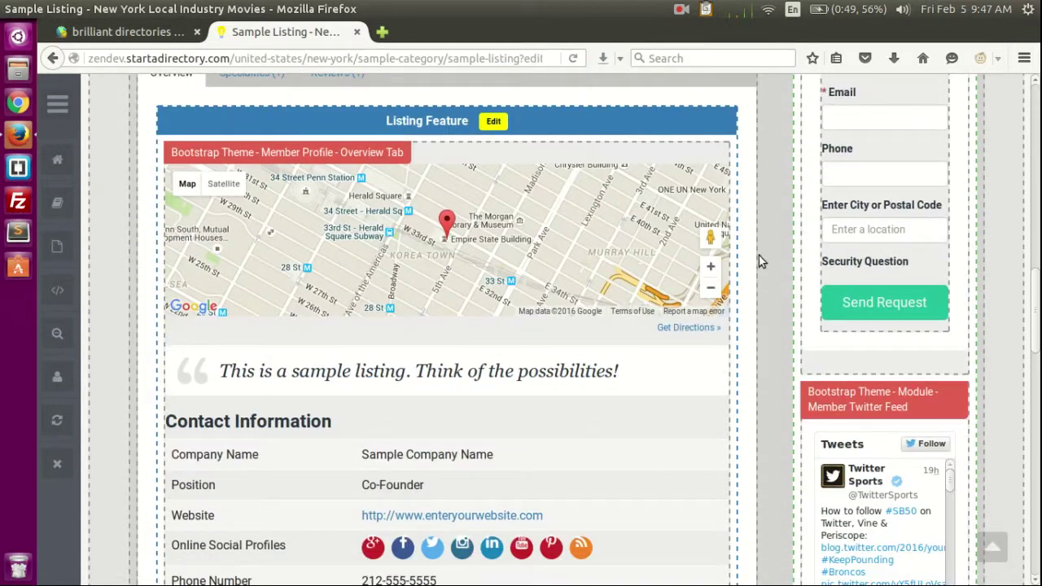
pyautogui.scroll(10, 709, 454)
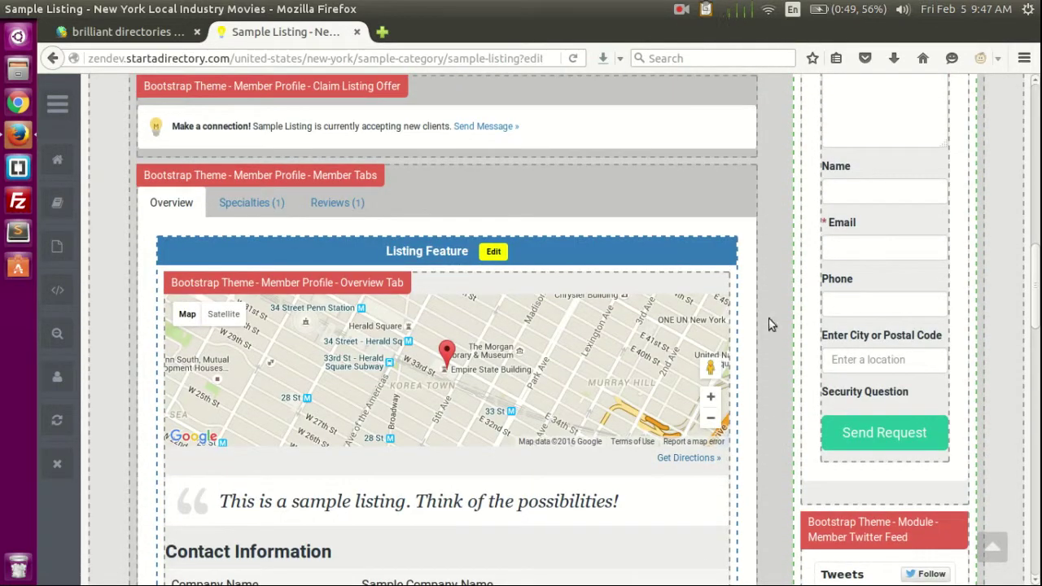
pyautogui.scroll(6, 450, 260)
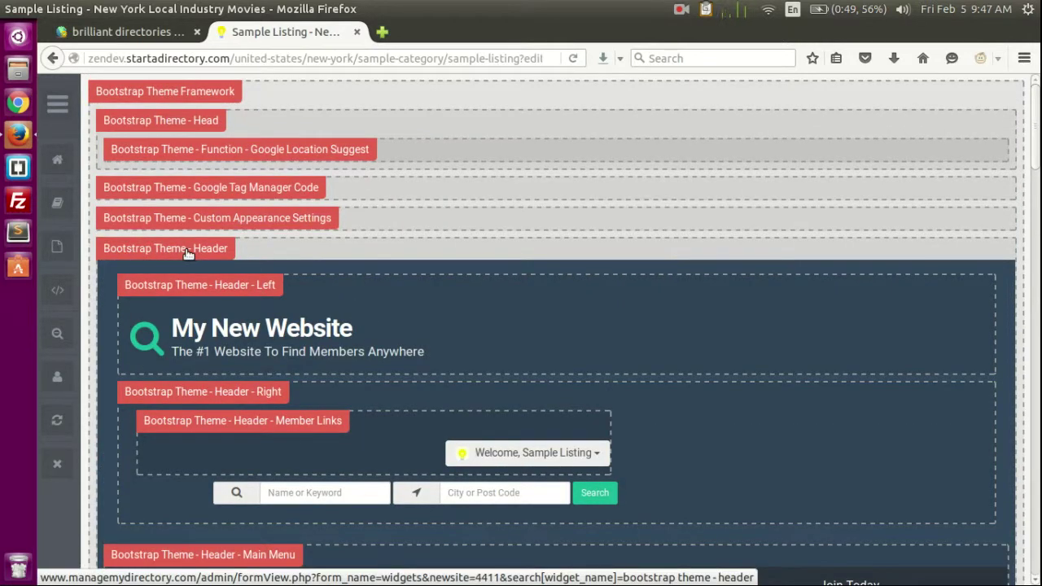
# Step: Open the Bootstrap Theme - Header widget in a new tab and close it, and open the Bootstrap Theme - Footer widget likewise
pyautogui.middleClick(187, 252)
pyautogui.middleClick(422, 32)
pyautogui.scroll(-15, 557, 320)
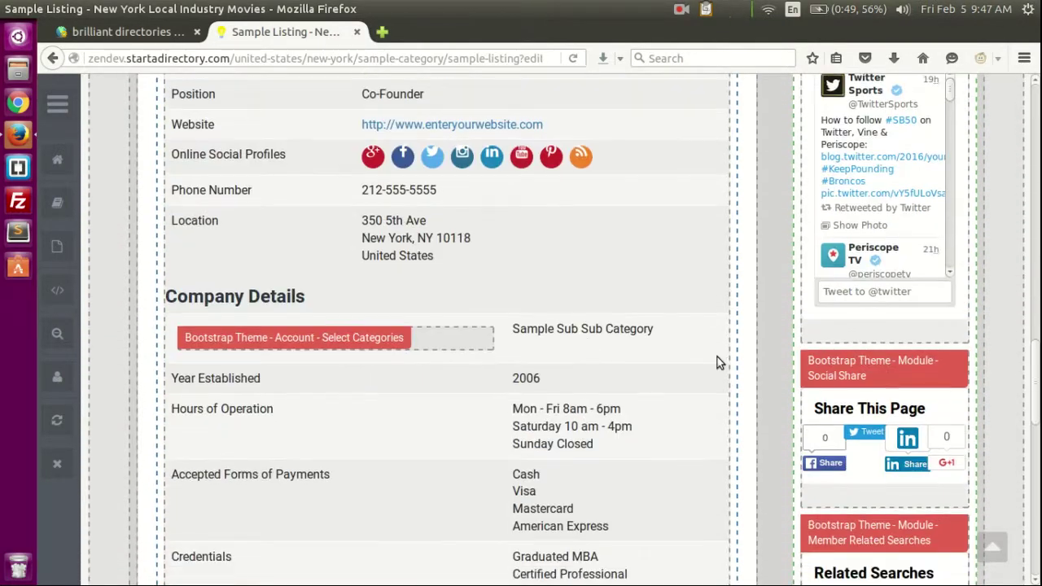
pyautogui.scroll(-10, 700, 365)
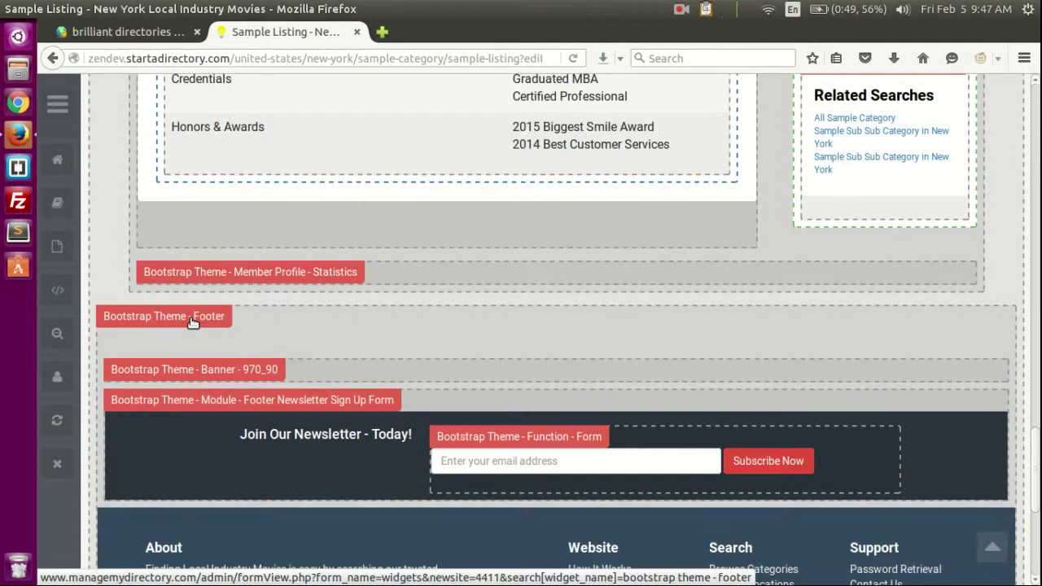
pyautogui.middleClick(193, 320)
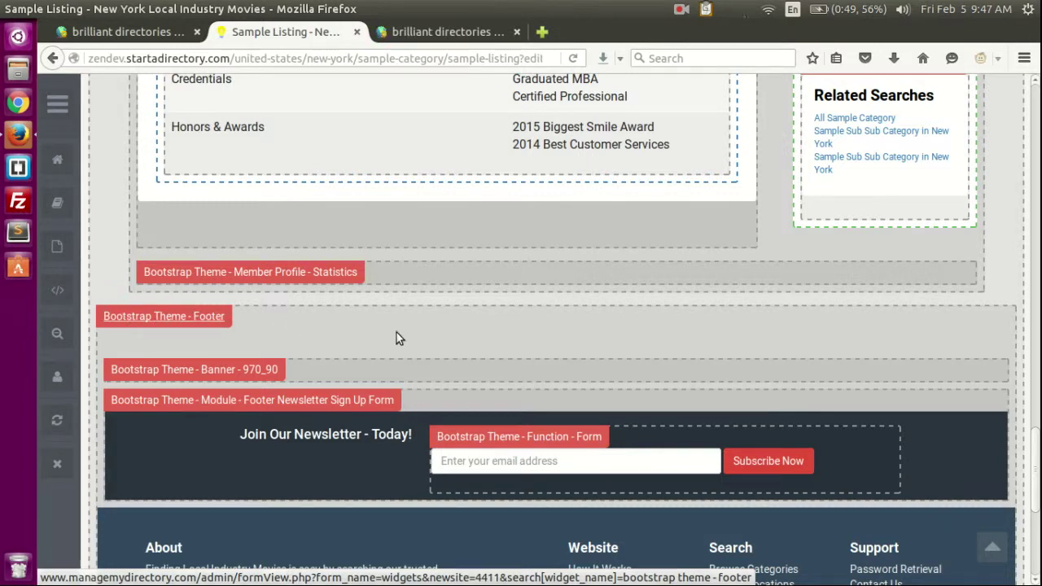
# Step: Review the Listing Feature area's Contact Information and Company Details sections, and turn off the widget outlines
pyautogui.scroll(6, 577, 330)
pyautogui.scroll(8, 256, 339)
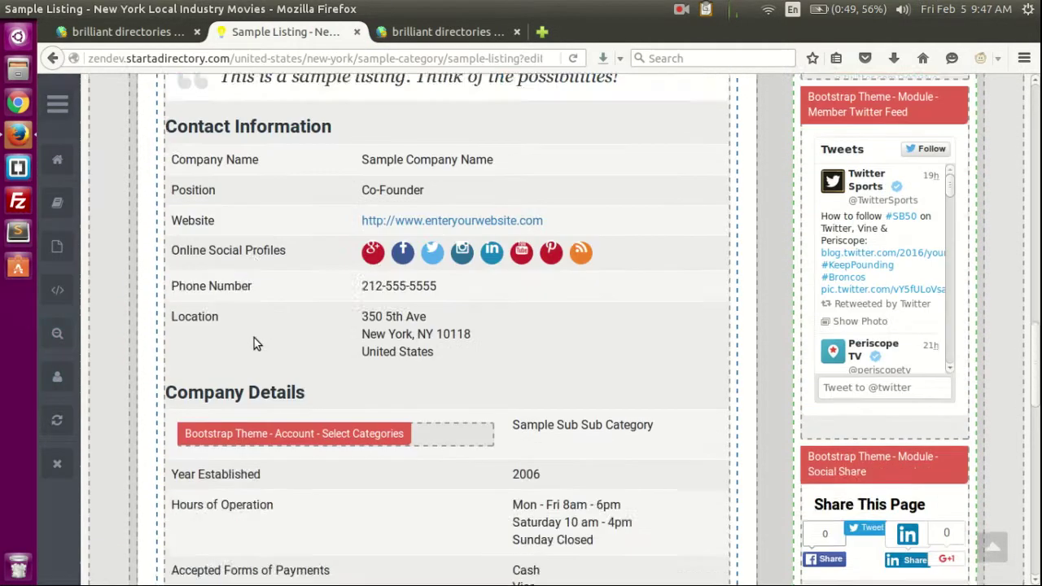
pyautogui.scroll(-2, 433, 274)
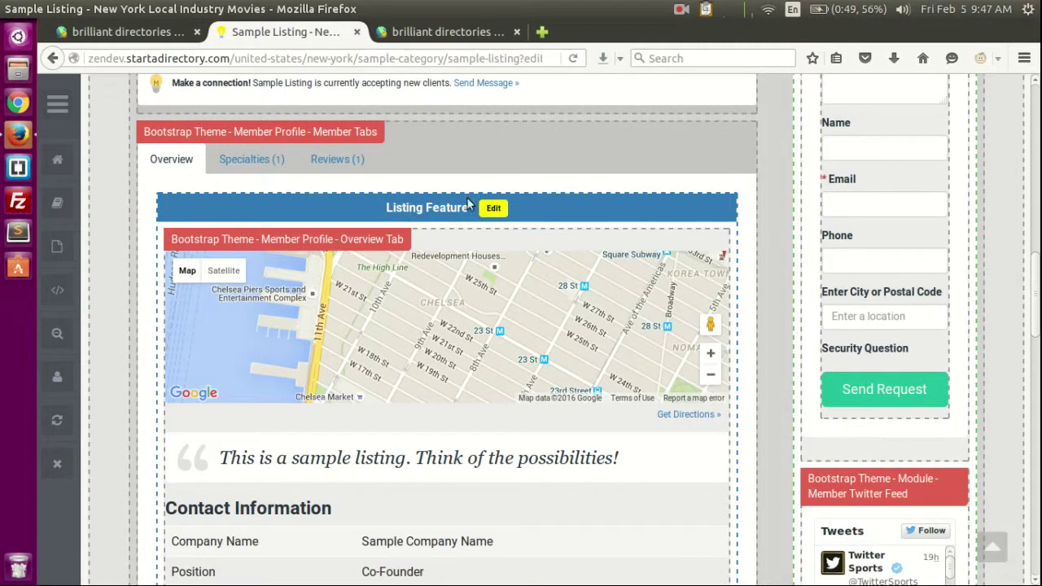
pyautogui.scroll(-5, 787, 369)
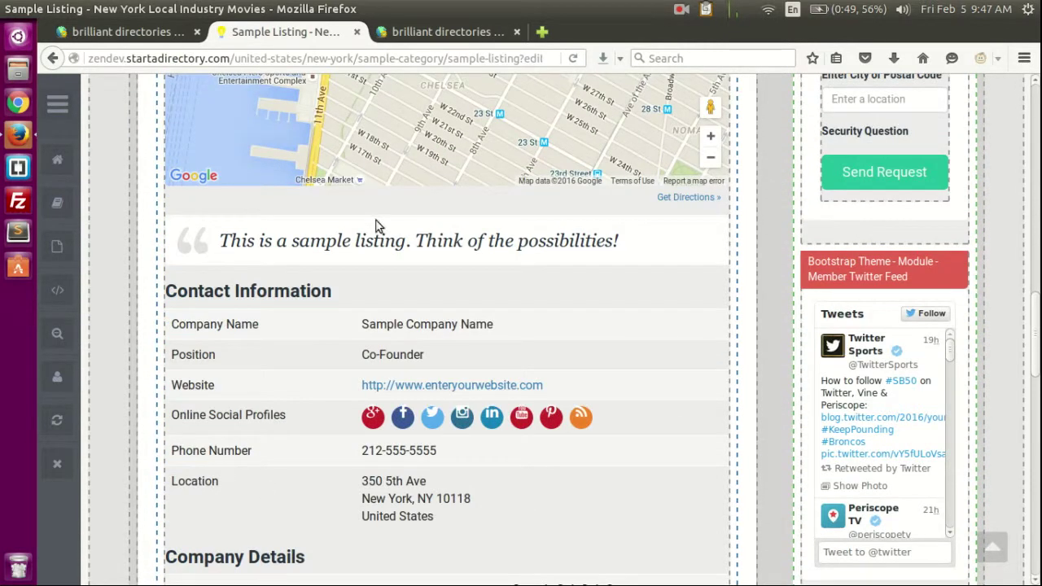
pyautogui.moveTo(198, 291); pyautogui.dragTo(323, 293)
pyautogui.scroll(-3, 324, 300)
pyautogui.scroll(-3, 324, 299)
pyautogui.click(53, 334)
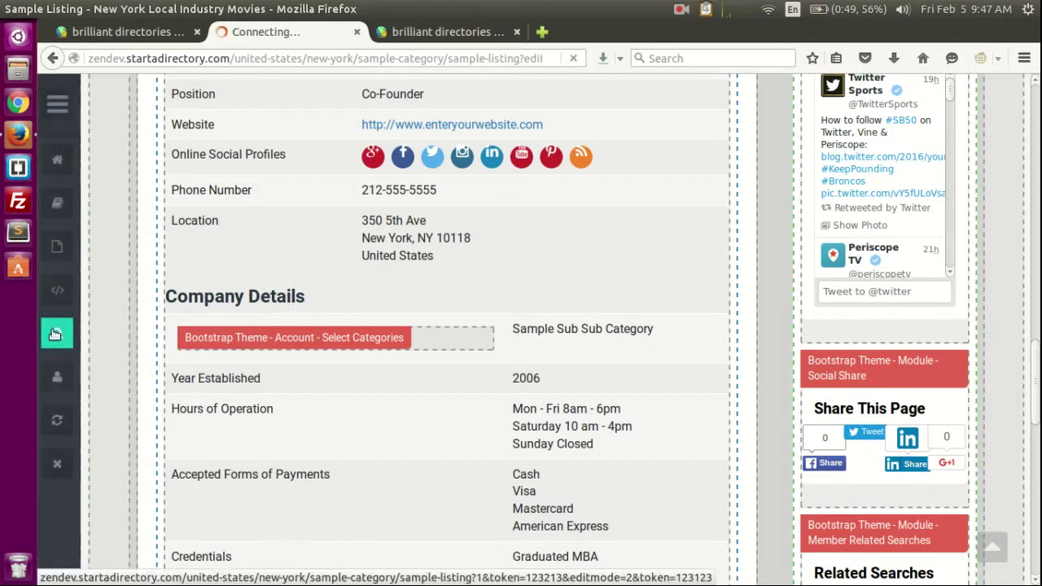
# Step: Customize the pre-made Bootstrap Theme - Footer widget and open the customized copy for editing
pyautogui.scroll(-5, 338, 290)
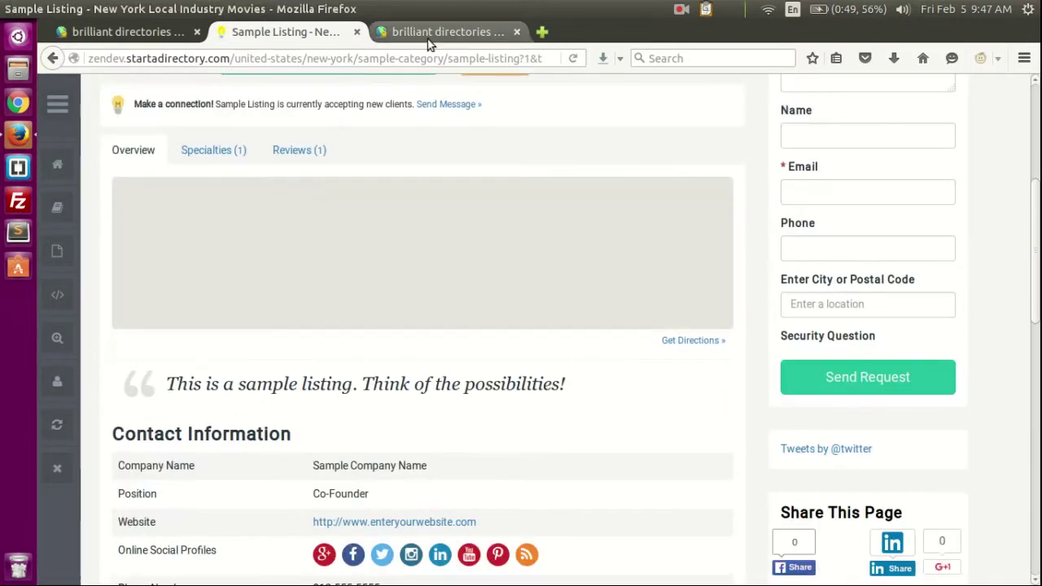
pyautogui.hotkey('ctrl', 'Tab')
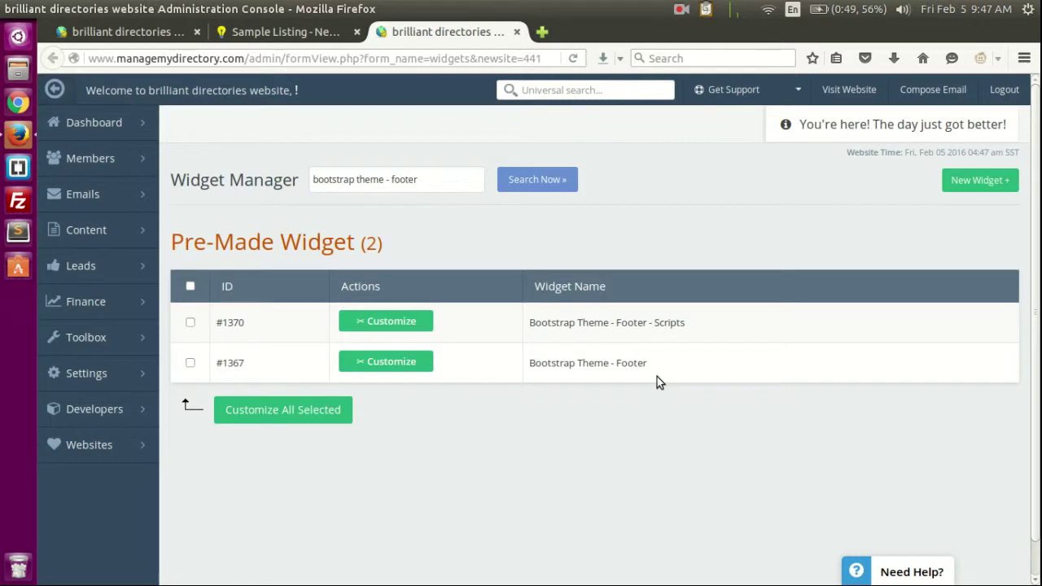
pyautogui.click(395, 361)
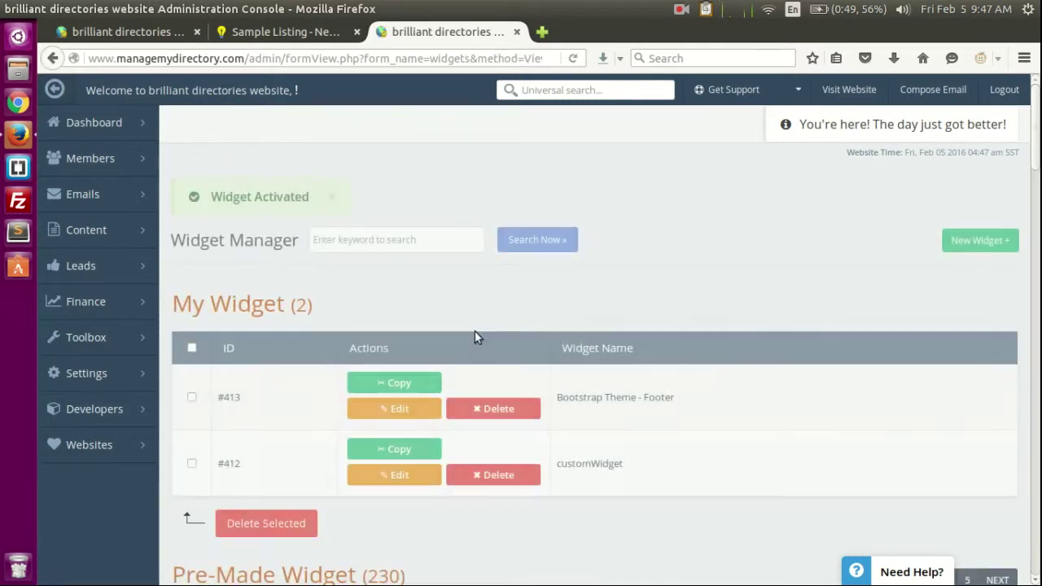
pyautogui.click(424, 411)
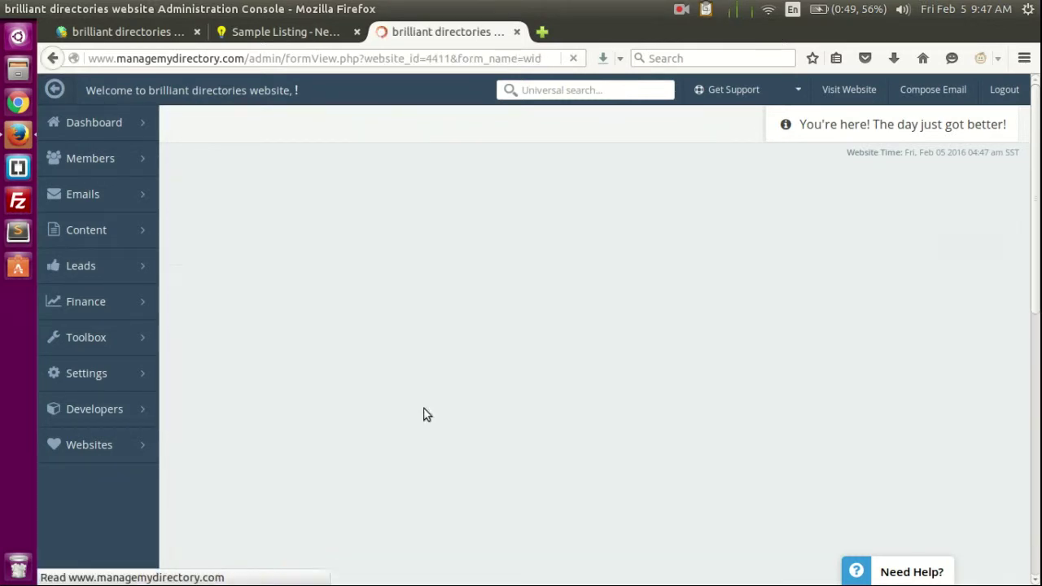
# Step: Look over the sample listing's profile page and examine the HTML code of the Bootstrap Theme - Footer widget
pyautogui.hotkey('ctrl', 'shift', 'Tab')
pyautogui.scroll(-5, 732, 307)
pyautogui.scroll(4, 759, 291)
pyautogui.scroll(5, 755, 261)
pyautogui.scroll(-20, 749, 244)
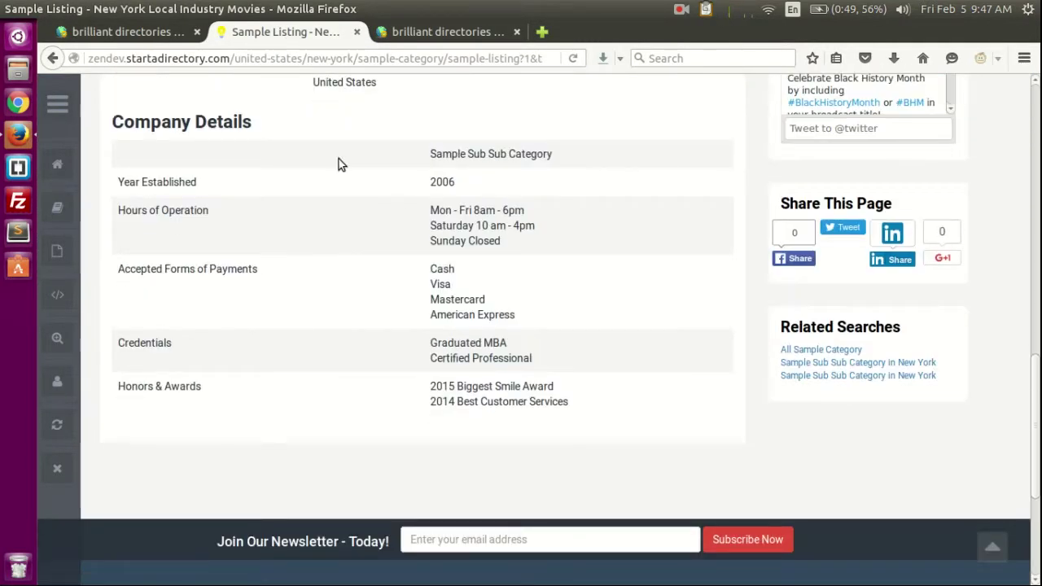
pyautogui.scroll(8, 489, 277)
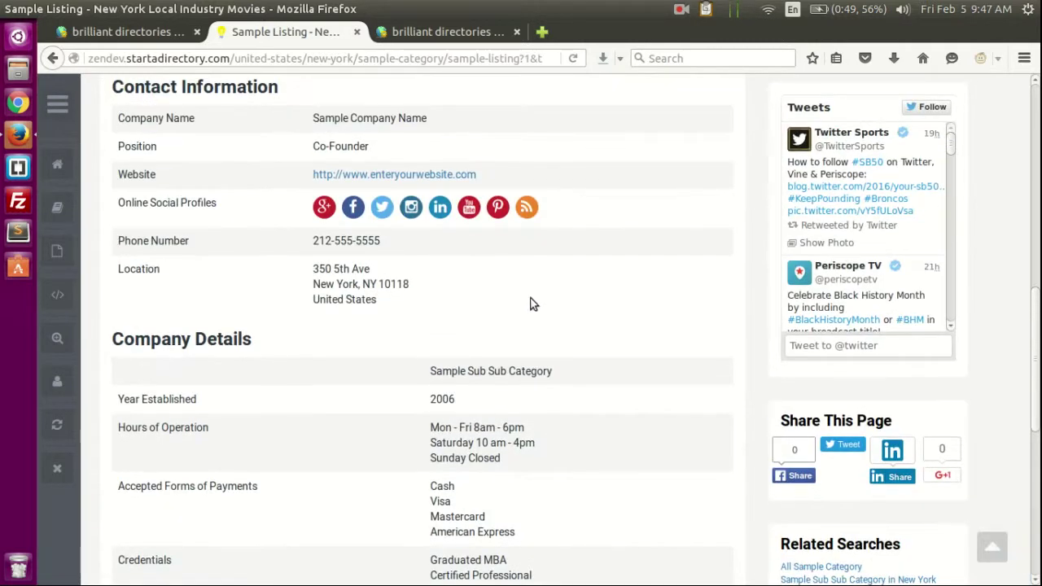
pyautogui.click(425, 37)
pyautogui.scroll(-5, 709, 249)
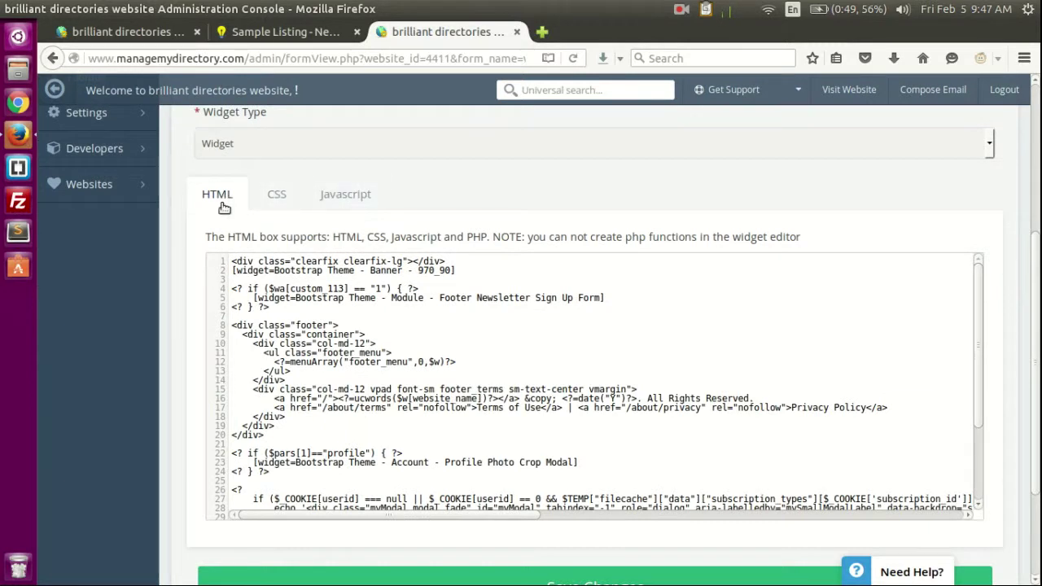
pyautogui.click(500, 264)
# Step: Review the sample listing's Contact Information, Company Details, sidebar modules and footer area
pyautogui.click(275, 32)
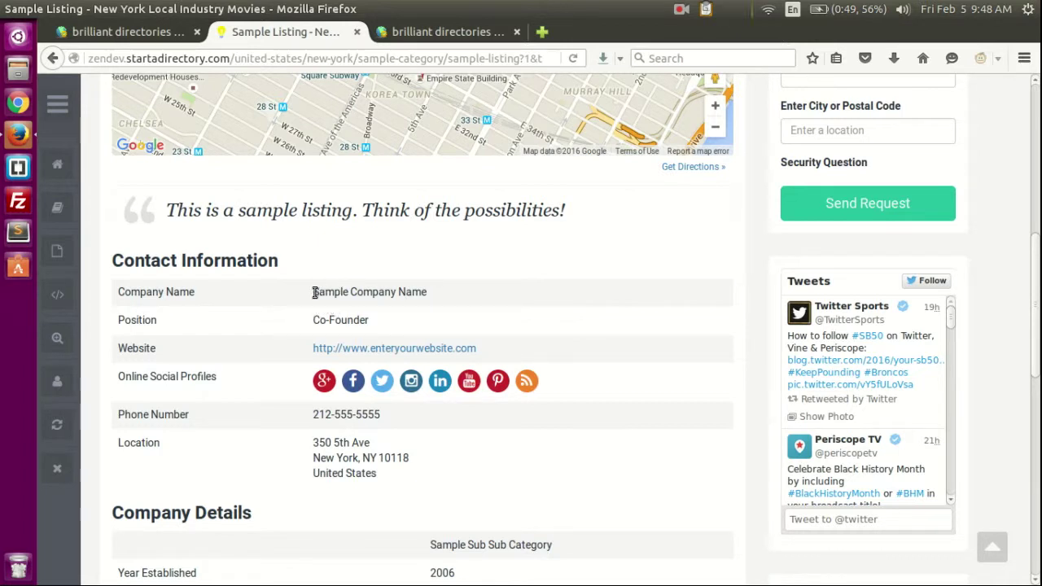
pyautogui.moveTo(314, 293); pyautogui.dragTo(530, 296)
pyautogui.click(530, 295)
pyautogui.scroll(-5, 592, 323)
pyautogui.scroll(9, 604, 326)
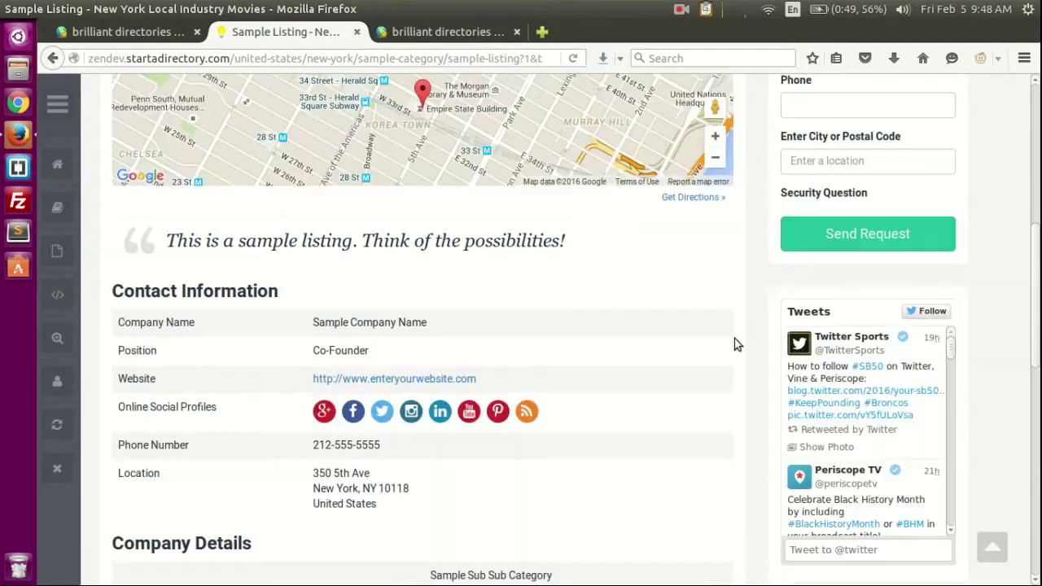
pyautogui.scroll(5, 743, 260)
pyautogui.scroll(-8, 759, 260)
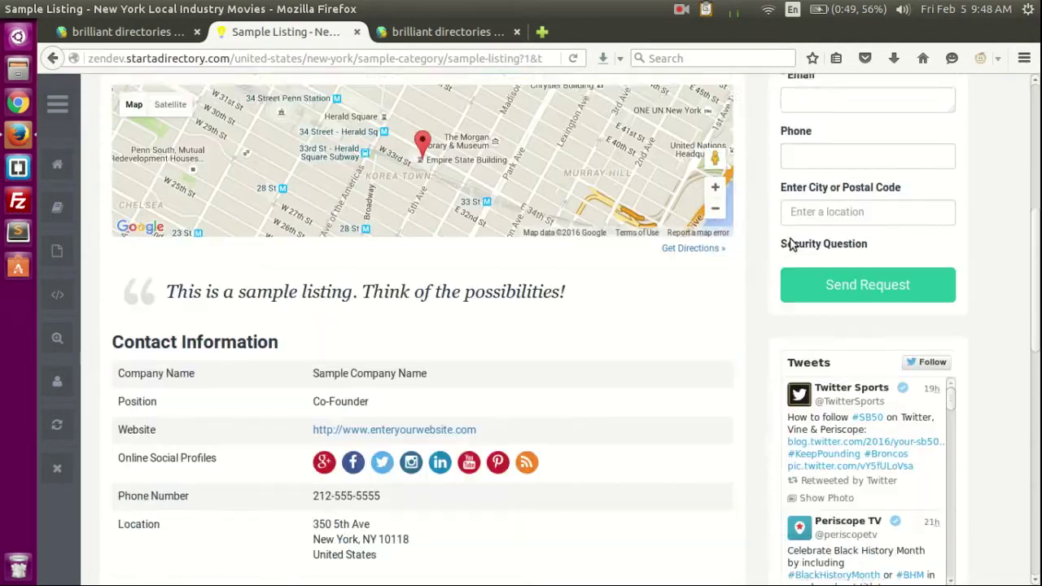
pyautogui.scroll(-10, 760, 259)
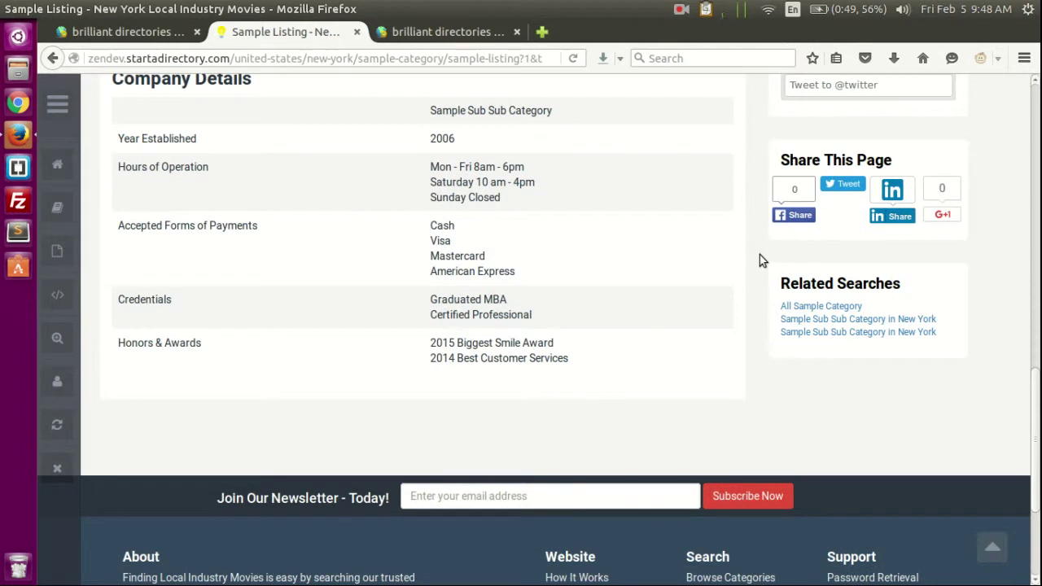
pyautogui.scroll(5, 472, 260)
pyautogui.scroll(-4, 683, 331)
pyautogui.scroll(-5, 683, 331)
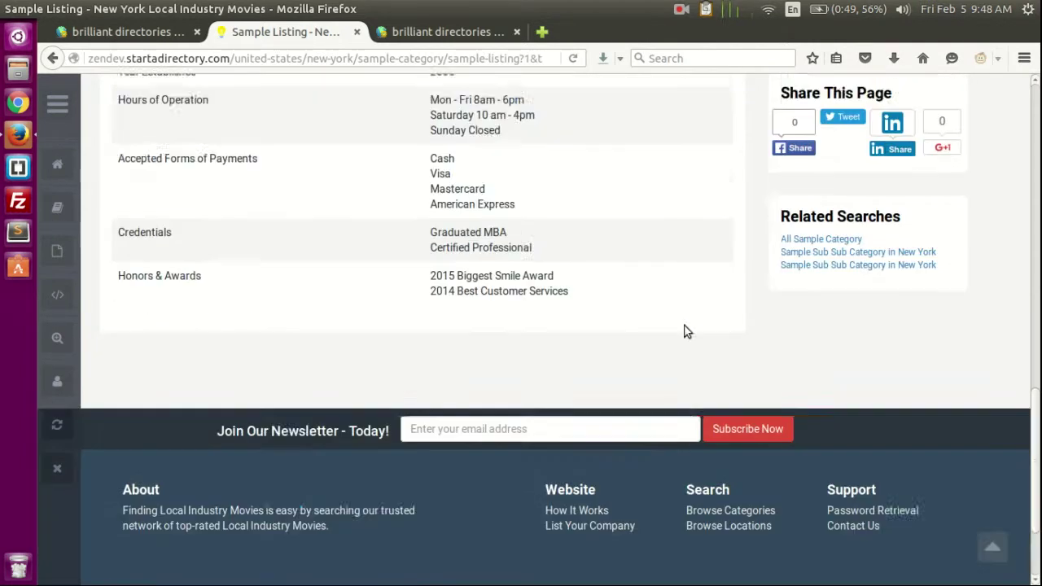
pyautogui.scroll(4, 327, 357)
pyautogui.scroll(2, 326, 357)
# Step: Inspect the Company Details heading on the sample listing page and copy its unique CSS selector
pyautogui.click(399, 40)
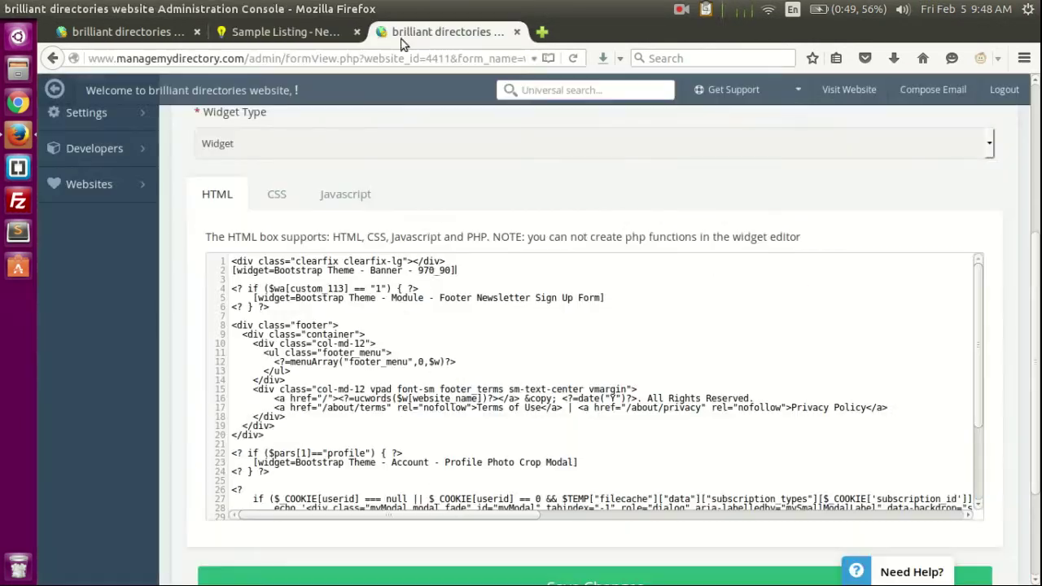
pyautogui.click(295, 38)
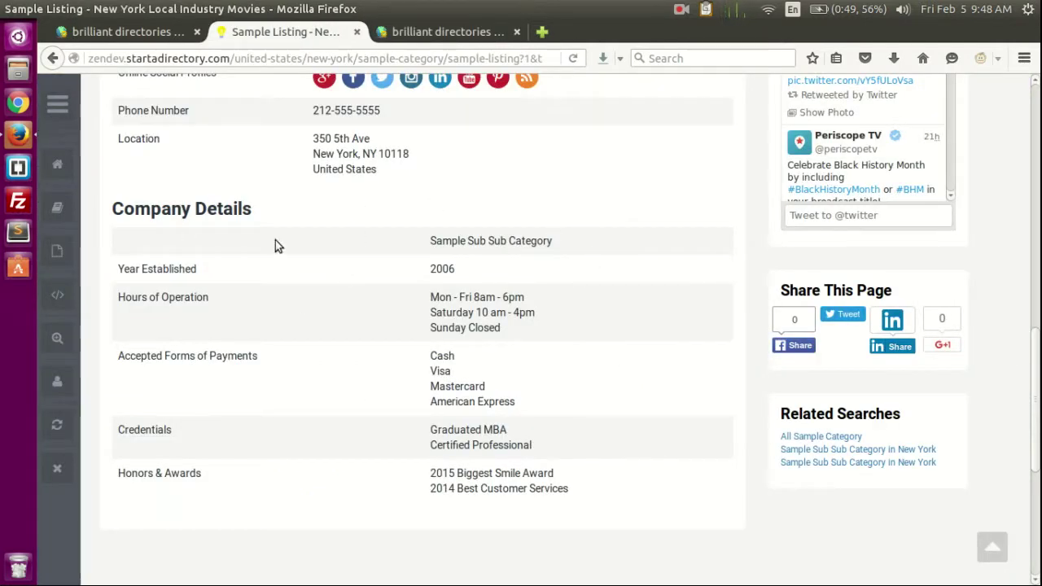
pyautogui.scroll(2, 156, 309)
pyautogui.rightClick(160, 301)
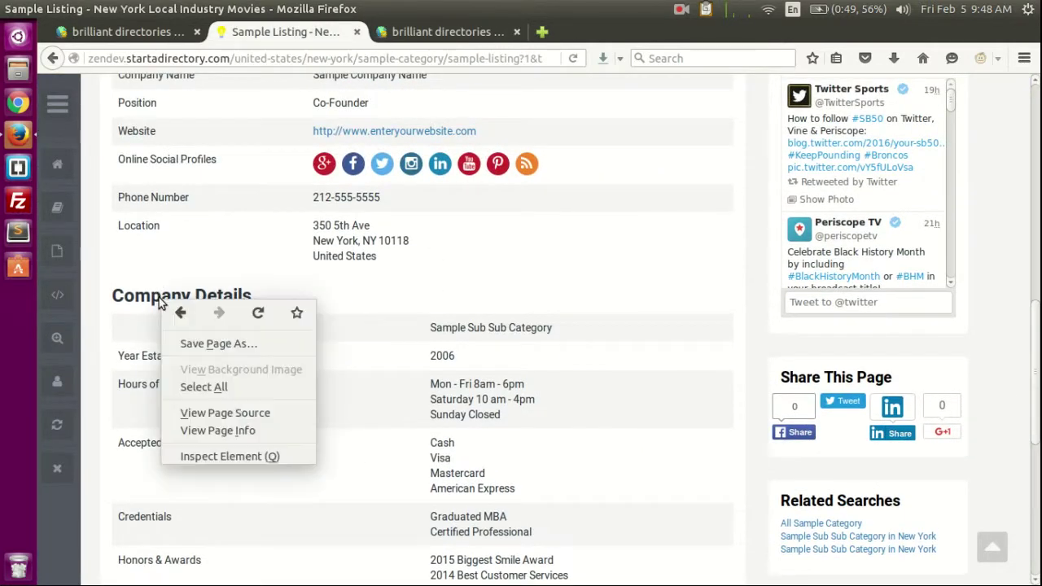
pyautogui.click(227, 456)
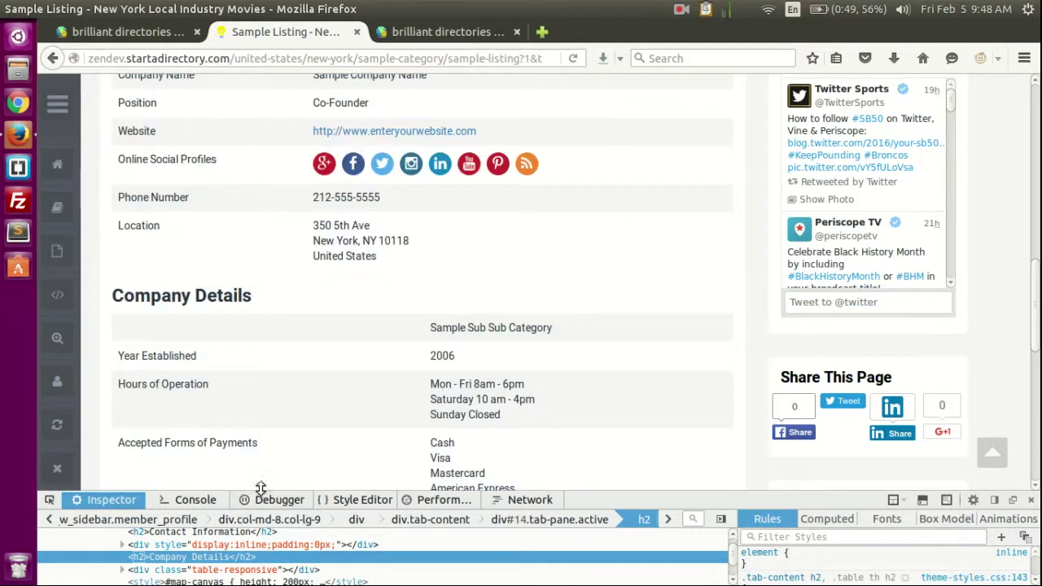
pyautogui.moveTo(276, 406); pyautogui.dragTo(298, 372)
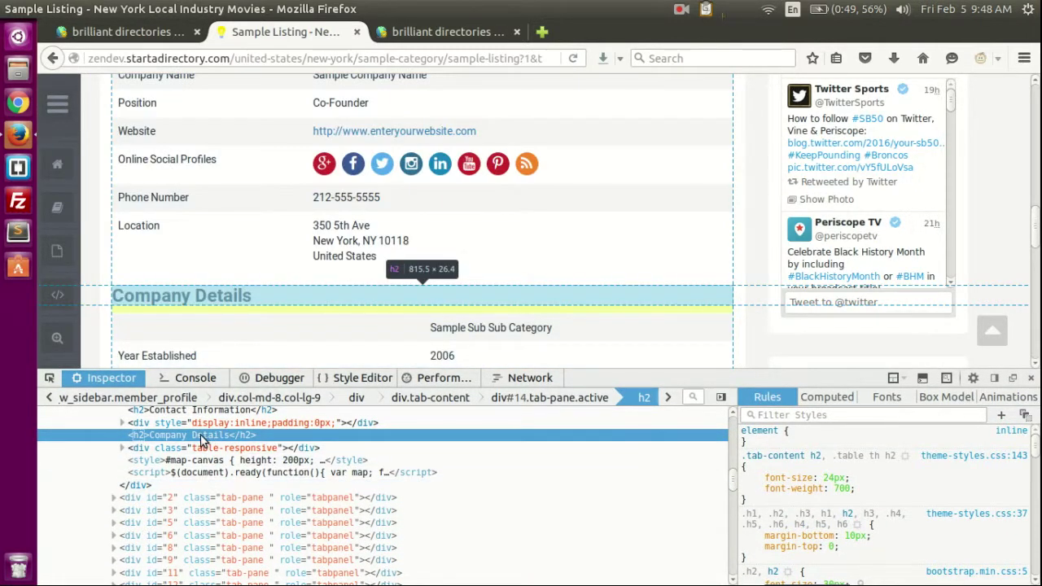
pyautogui.rightClick(203, 439)
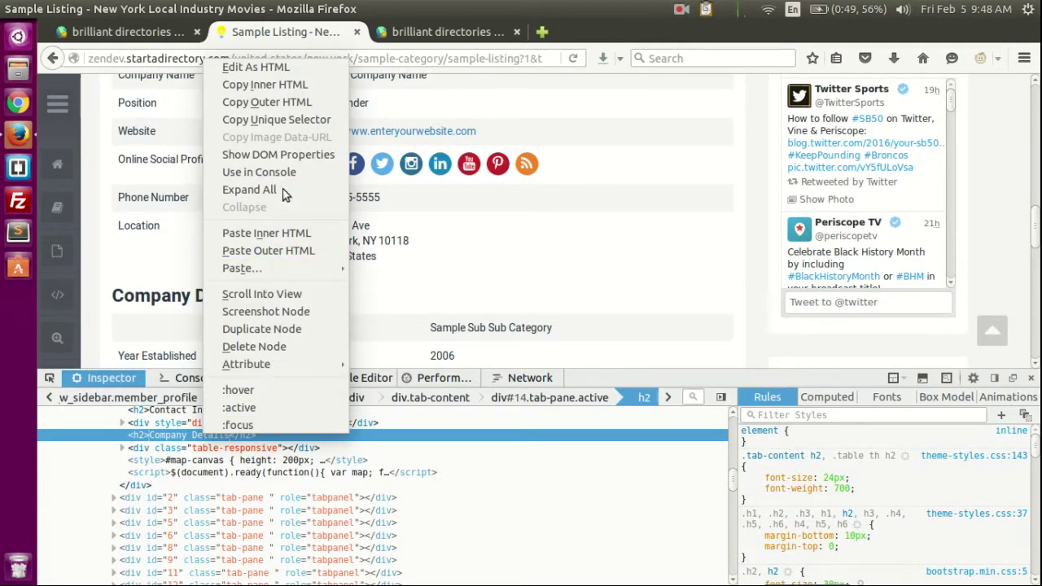
pyautogui.click(294, 119)
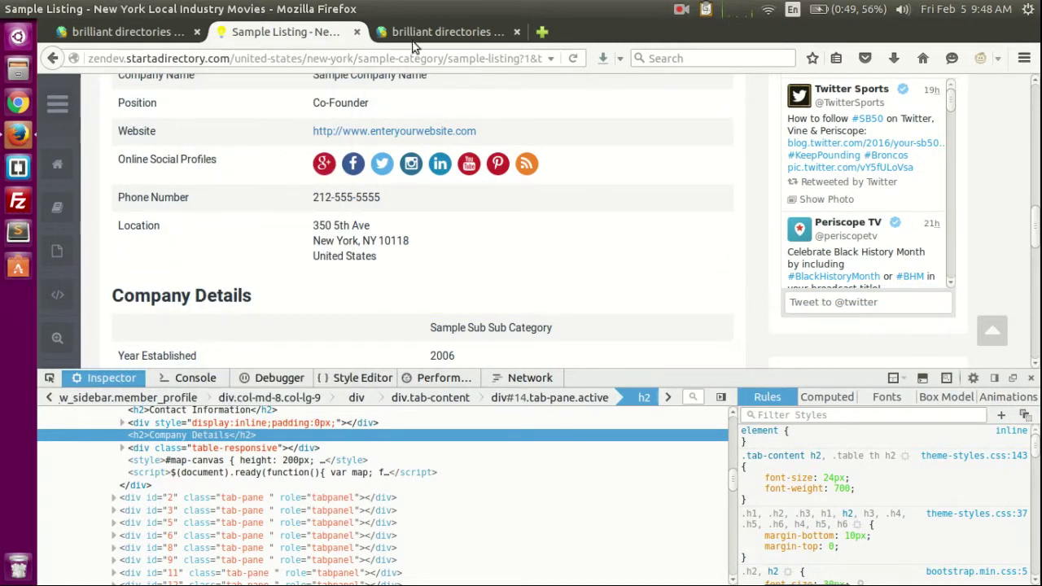
# Step: Add a CSS rule to the Footer widget for the copied selector #\31 4 > h2:nth-child(9) with color: red; and save the widget
pyautogui.click(415, 34)
pyautogui.click(280, 193)
pyautogui.click(342, 345)
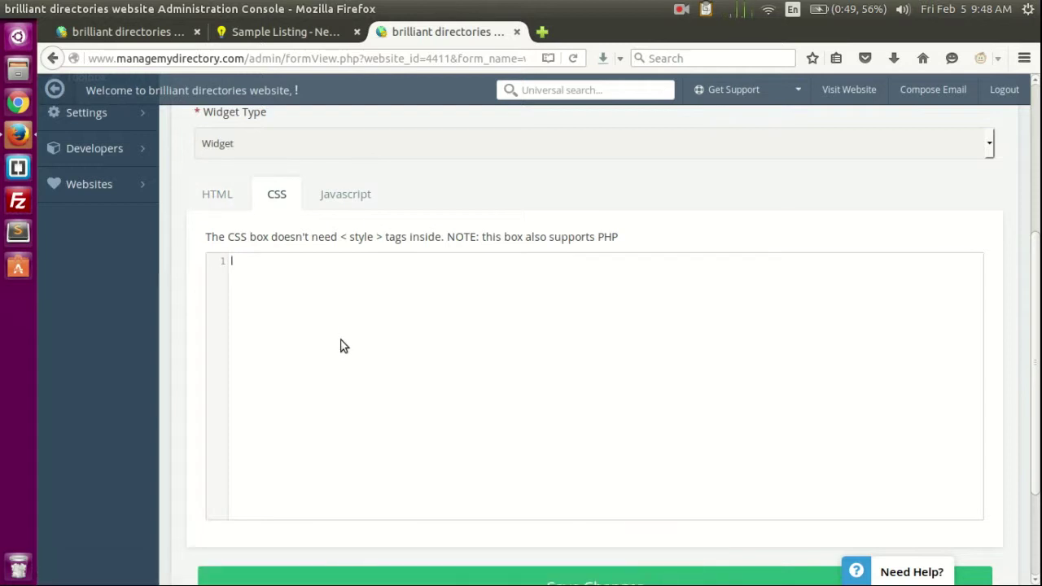
pyautogui.hotkey('ctrl', 'v')
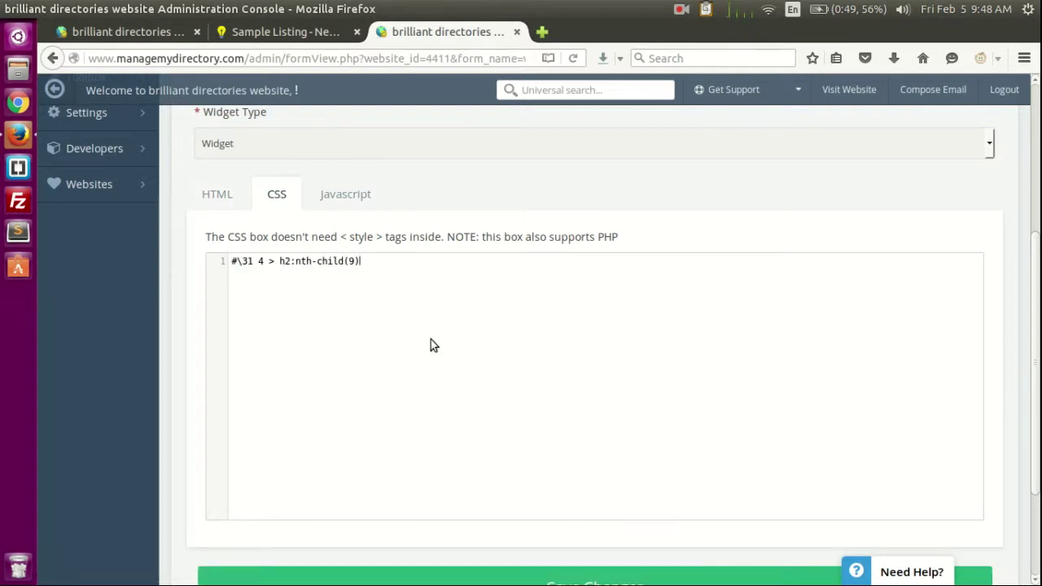
pyautogui.write('{ }')
pyautogui.press('Left')
pyautogui.press('Return')
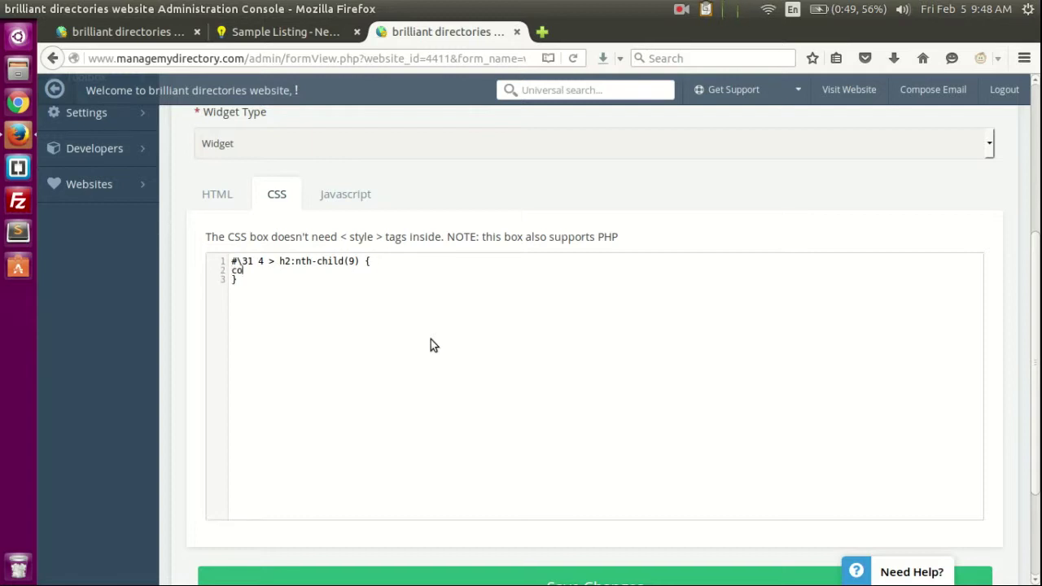
pyautogui.write('color: red;')
pyautogui.hotkey('ctrl', 's')
# Step: Reload the sample listing page and check the Company Details heading's colour
pyautogui.click(272, 32)
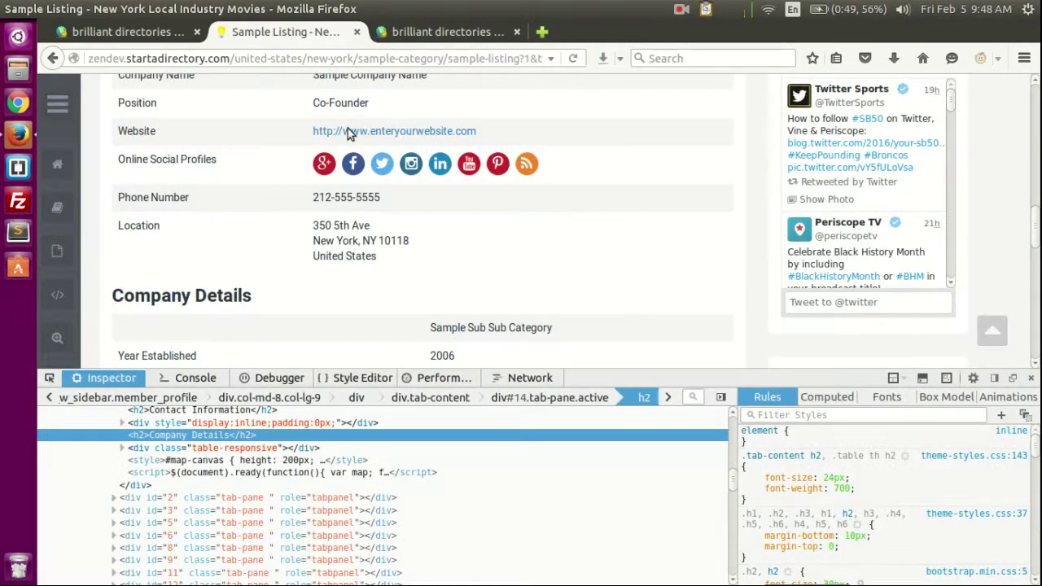
pyautogui.press('F5')
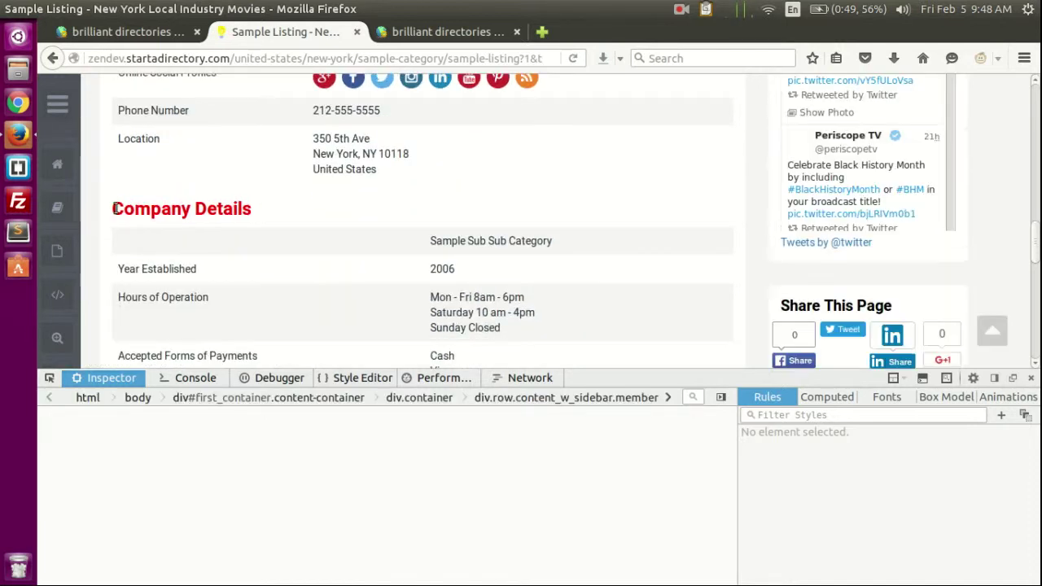
pyautogui.scroll(-5, 196, 213)
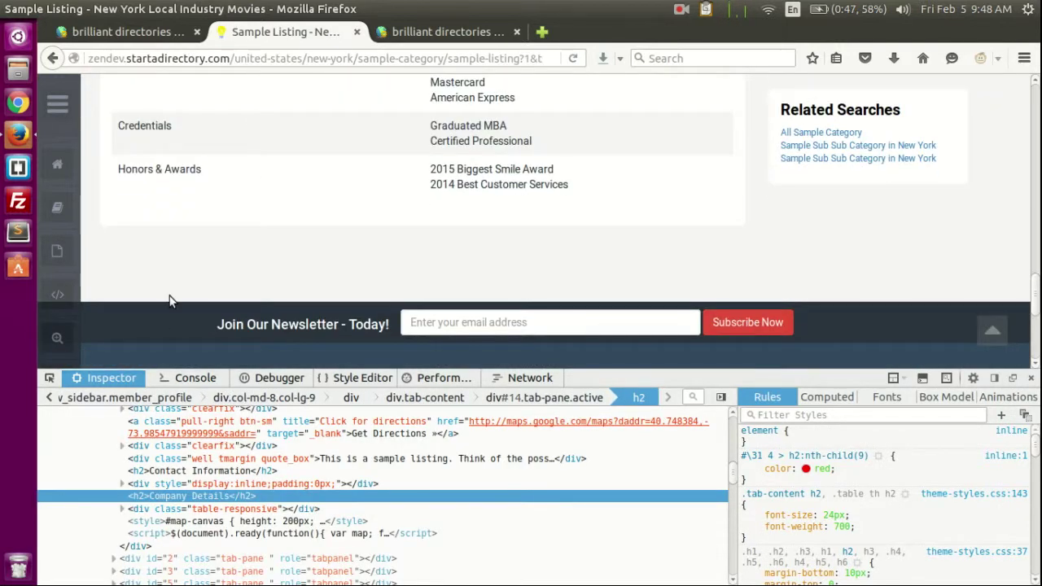
# Step: Turn on the widget outlines, with the inspector closed, and locate the Bootstrap Theme - Footer widget on the profile page
pyautogui.click(57, 294)
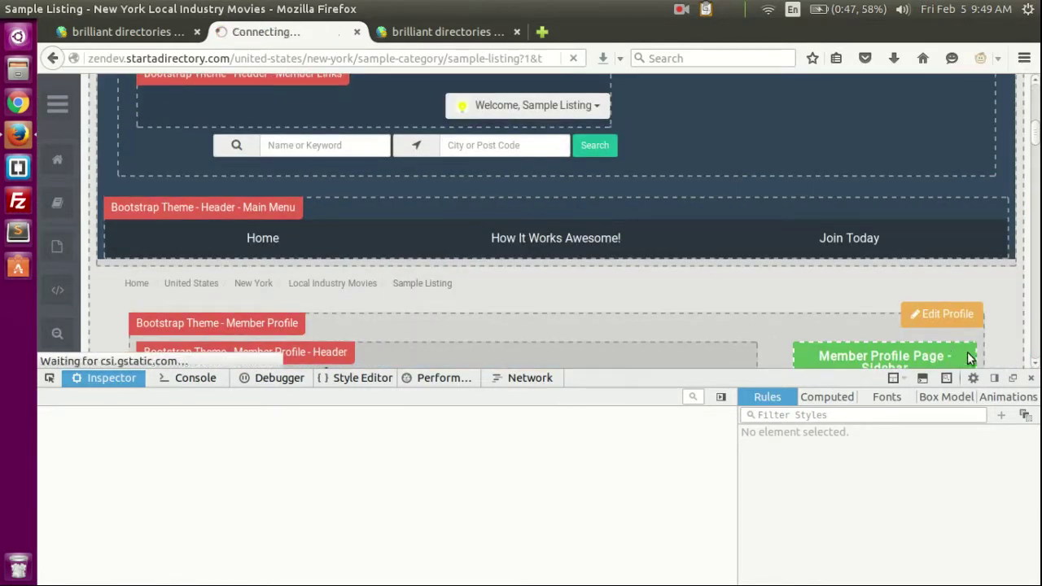
pyautogui.click(1030, 377)
pyautogui.scroll(-15, 597, 329)
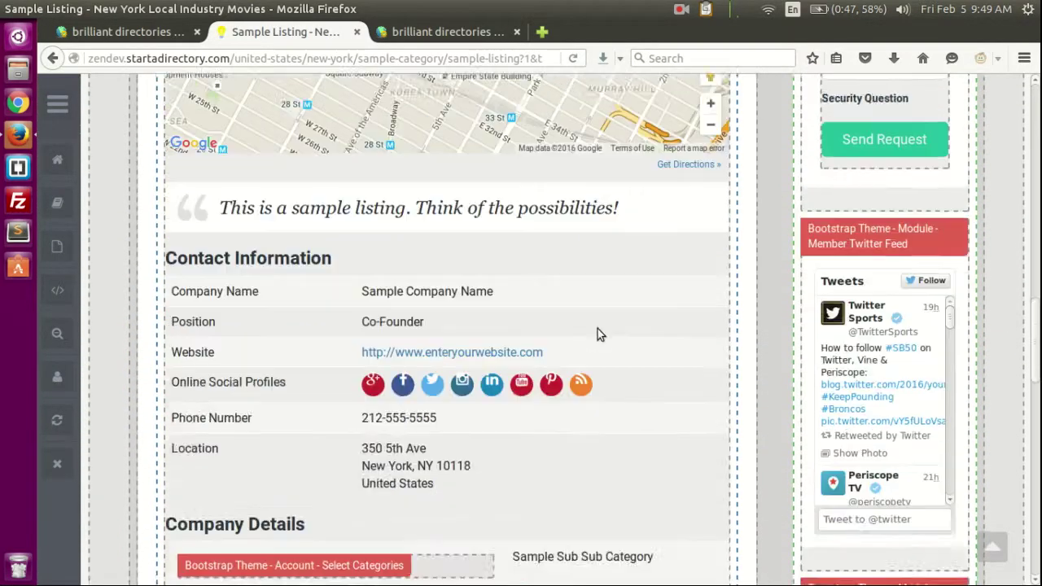
pyautogui.scroll(-8, 597, 333)
pyautogui.scroll(2, 261, 325)
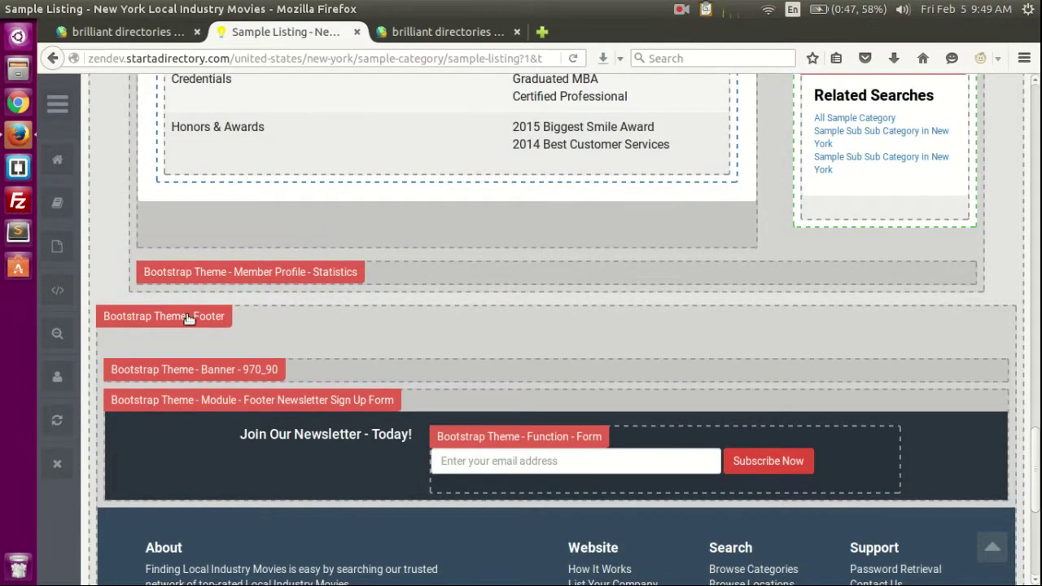
# Step: Examine where the Company Details heading sits among the outlined widgets relative to the footer
pyautogui.scroll(8, 427, 330)
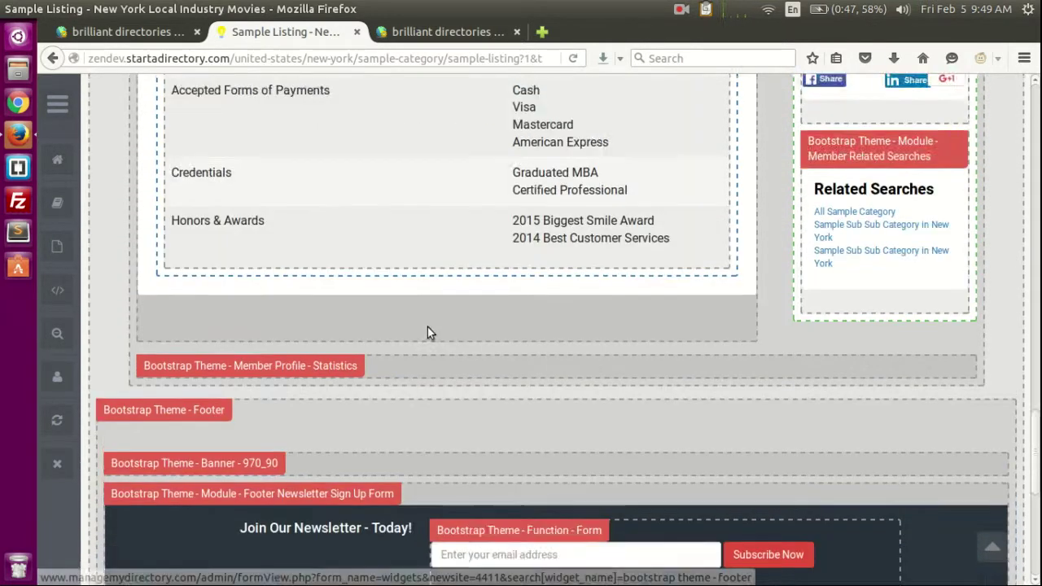
pyautogui.scroll(4, 431, 329)
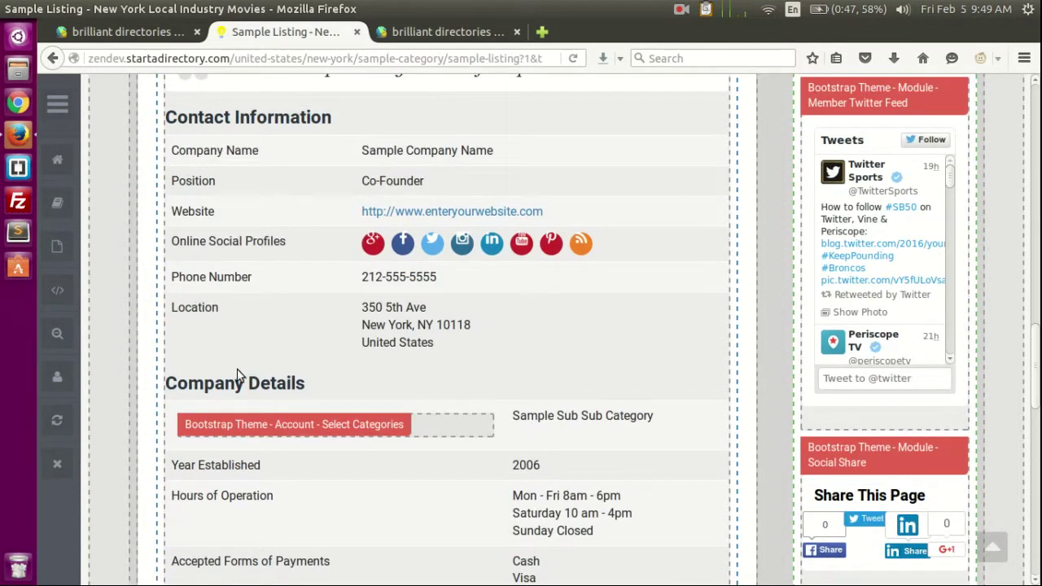
pyautogui.moveTo(165, 383); pyautogui.dragTo(301, 386)
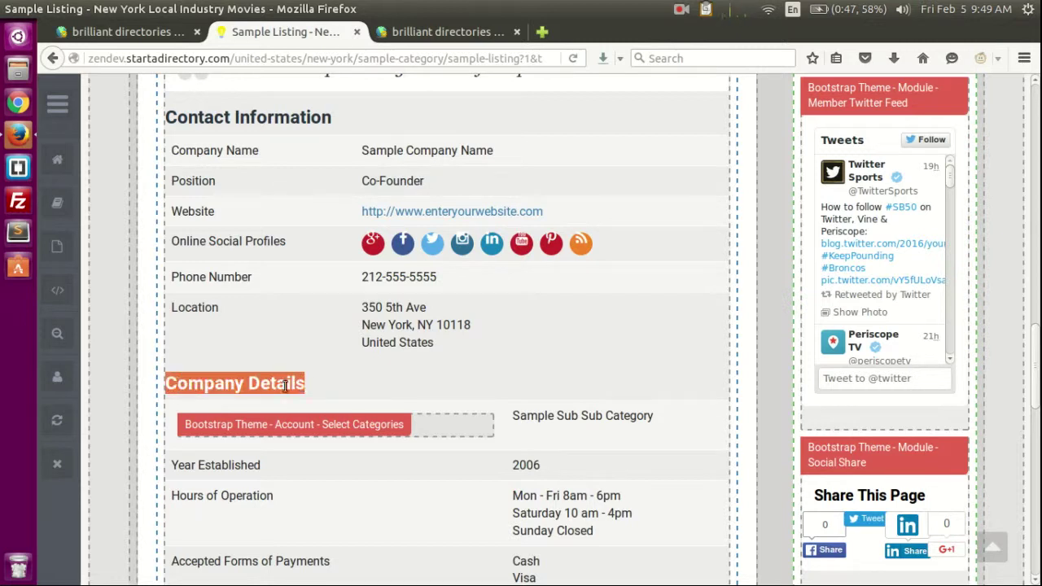
pyautogui.click(277, 385)
pyautogui.scroll(5, 350, 352)
pyautogui.scroll(-6, 244, 362)
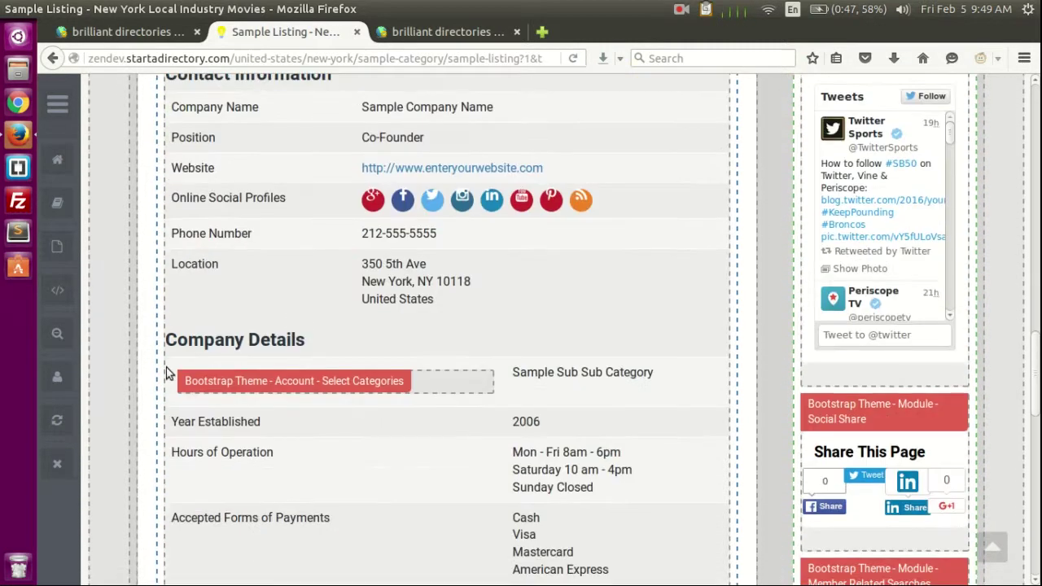
# Step: Turn off the widget outlines and check the Company Details heading and the footer on the normal page
pyautogui.click(57, 334)
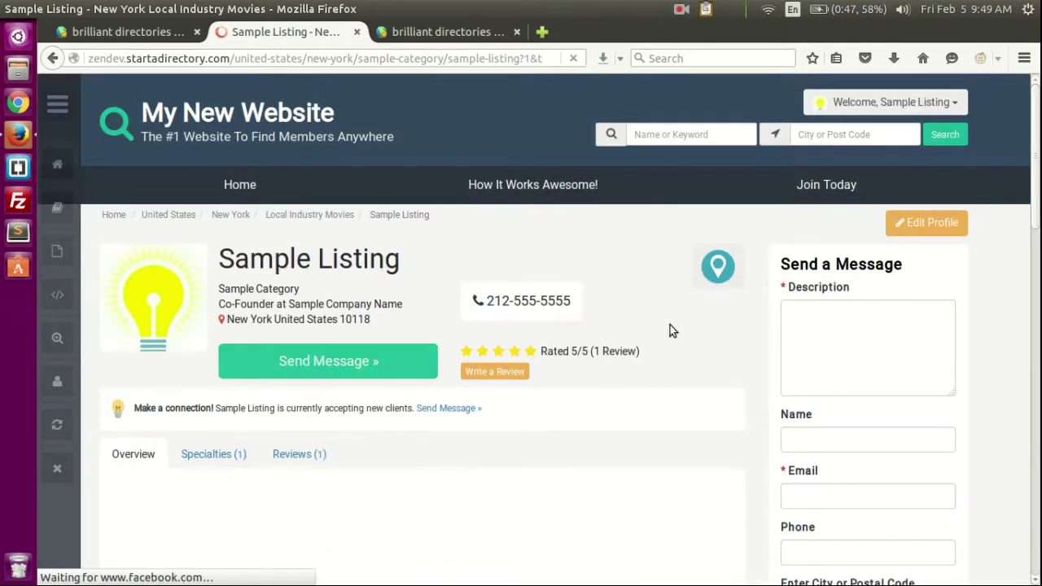
pyautogui.scroll(-5, 669, 324)
pyautogui.scroll(-5, 732, 331)
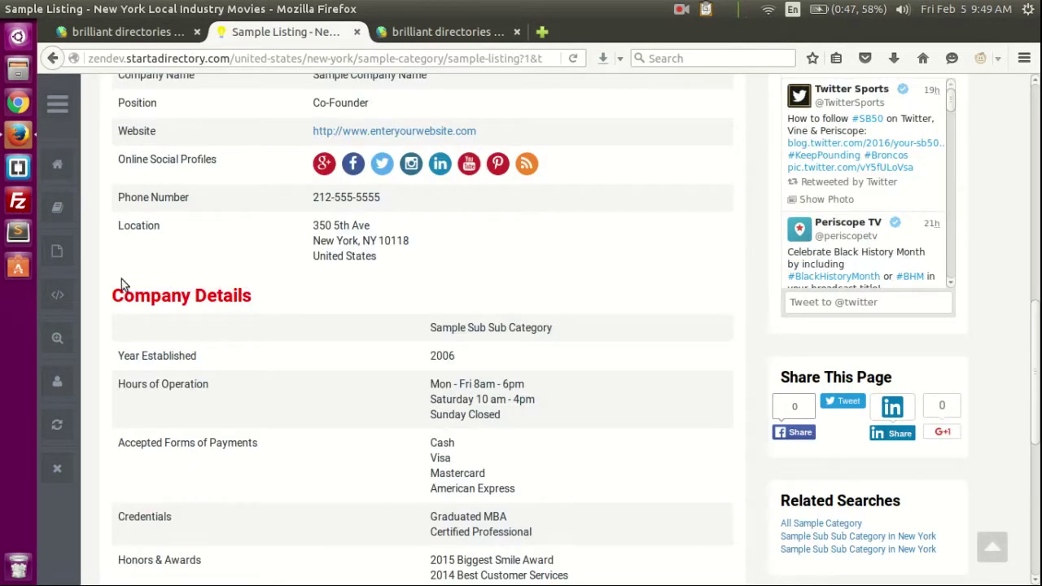
pyautogui.scroll(-5, 268, 298)
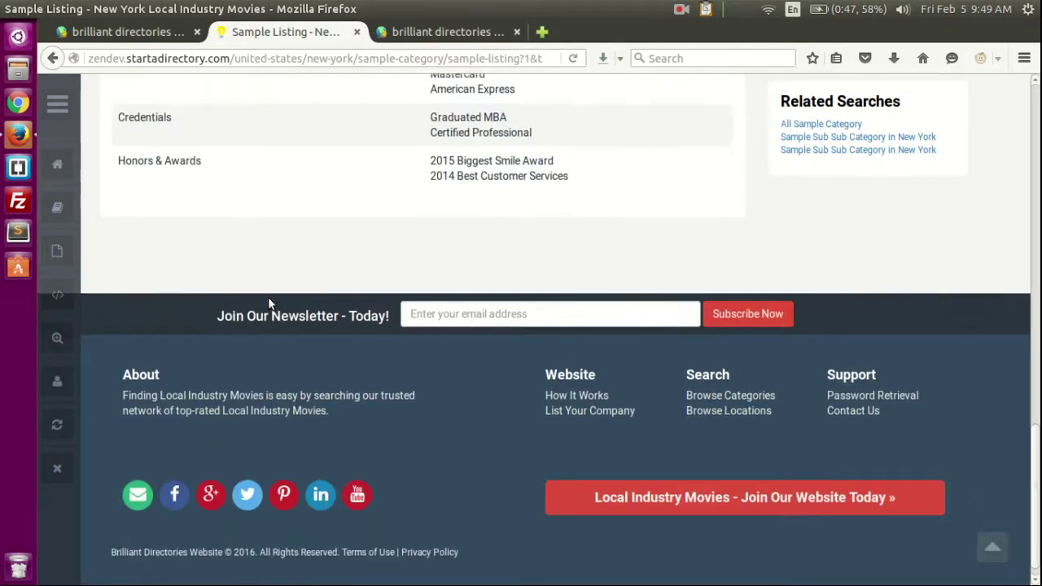
# Step: Compare the Company Details heading on the sample listing page with its CSS rule in the Bootstrap Theme - Footer widget
pyautogui.scroll(4, 220, 353)
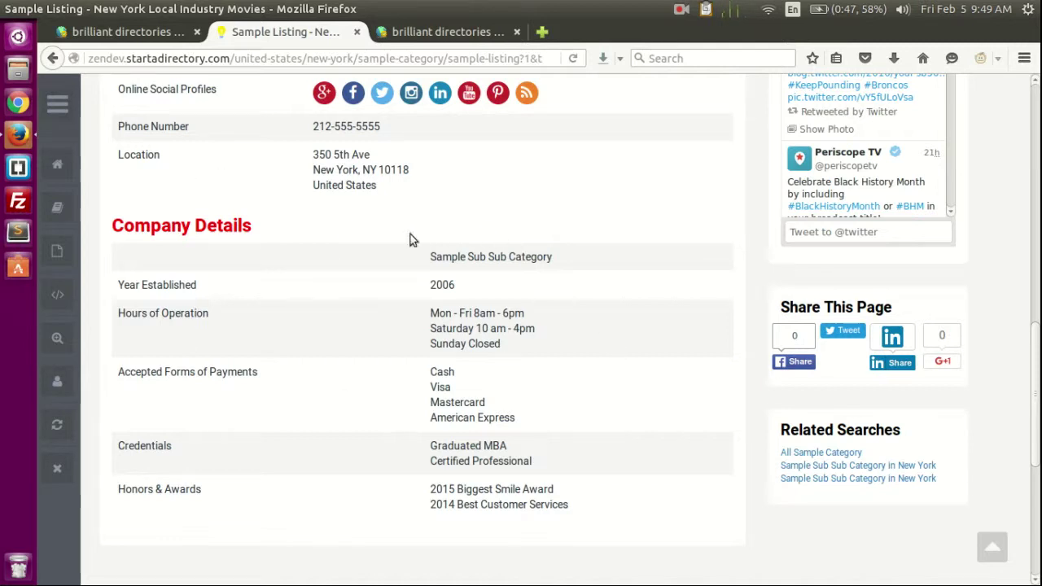
pyautogui.scroll(-3, 240, 311)
pyautogui.scroll(3, 248, 307)
pyautogui.click(444, 31)
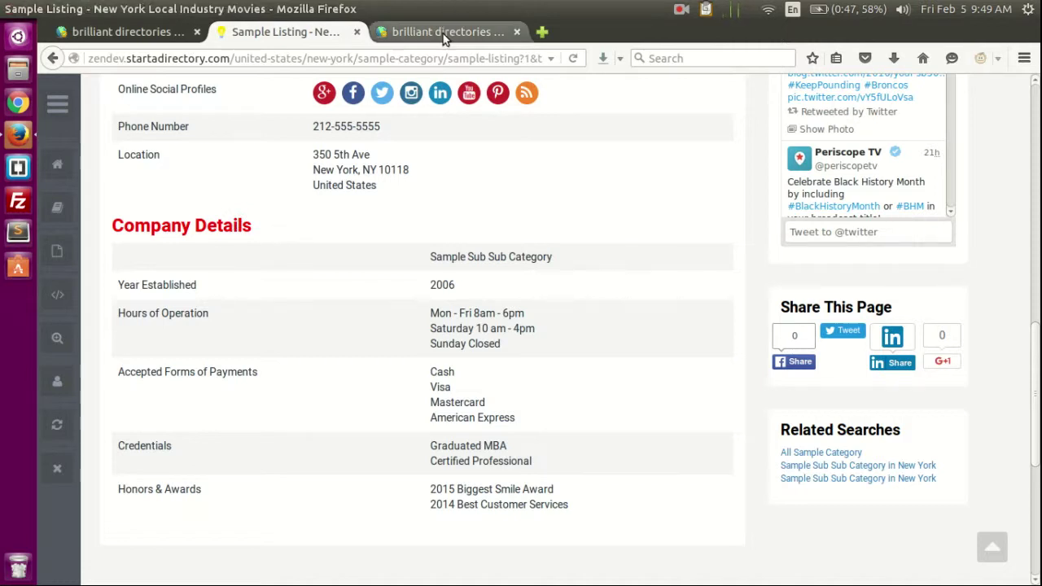
pyautogui.scroll(5, 380, 257)
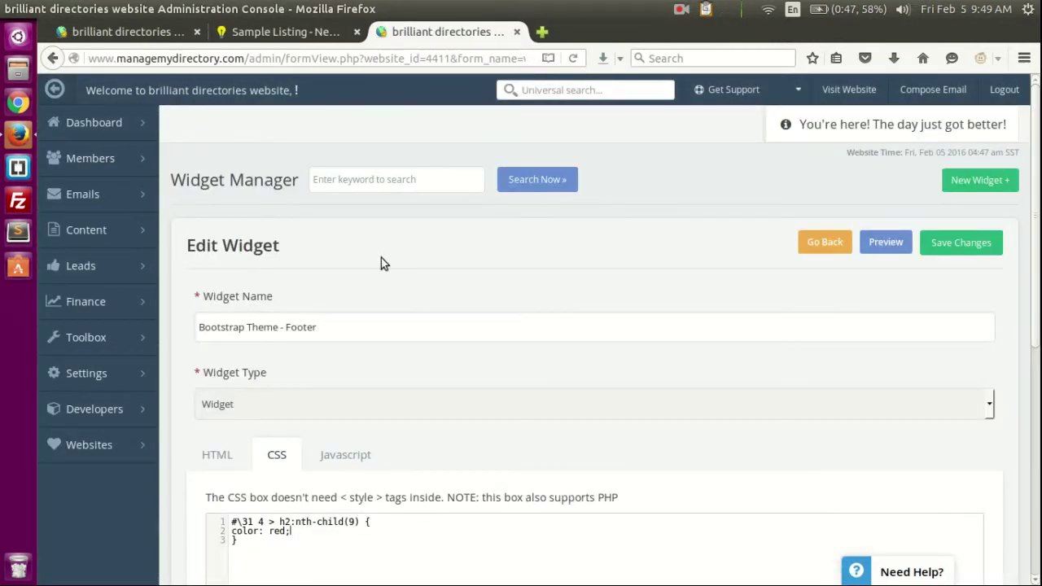
pyautogui.click(297, 32)
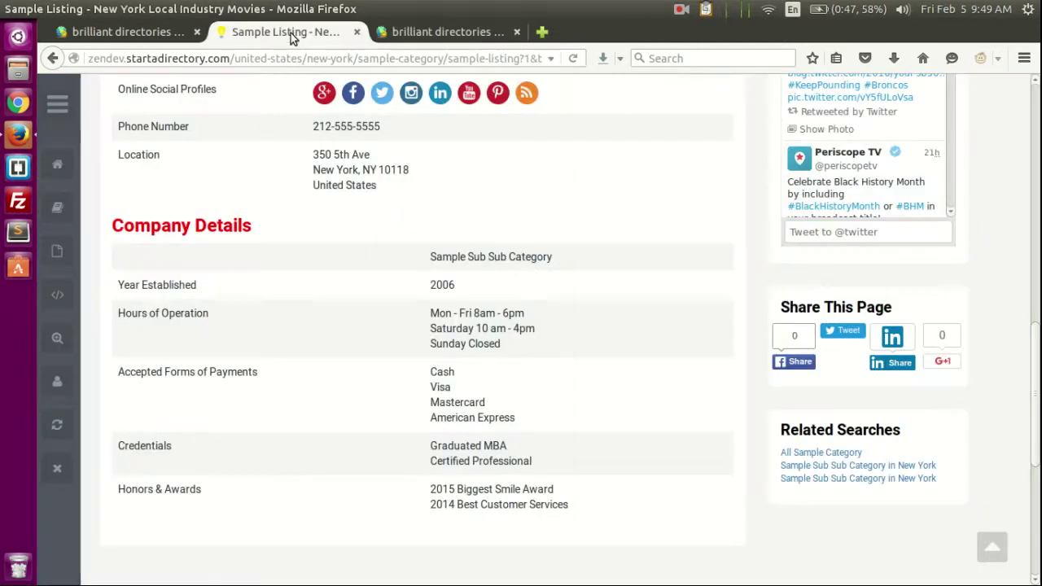
# Step: Examine the sample listing profile from its header and map through to the Contact Information section
pyautogui.scroll(8, 692, 319)
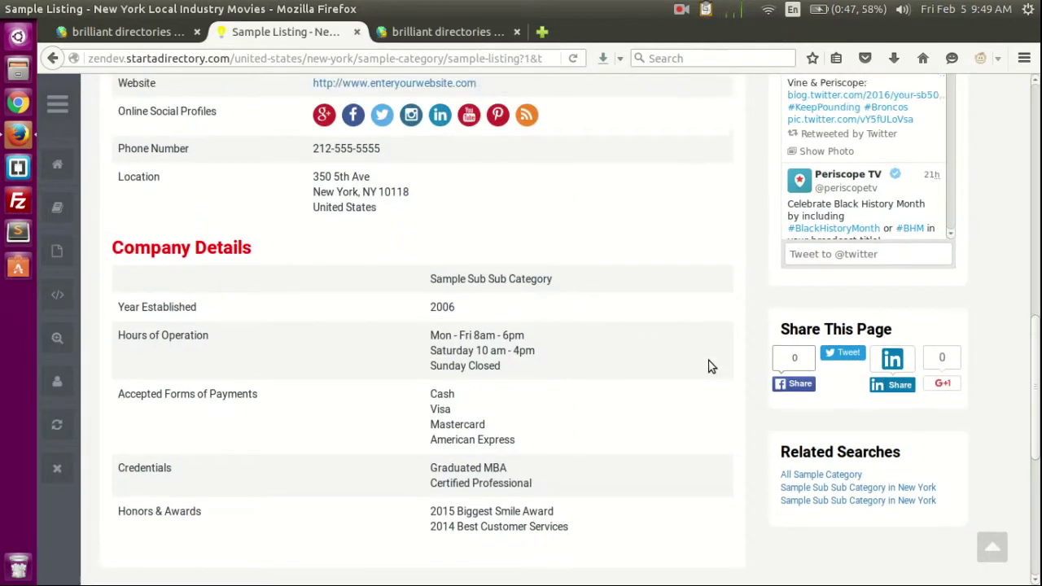
pyautogui.scroll(5, 748, 337)
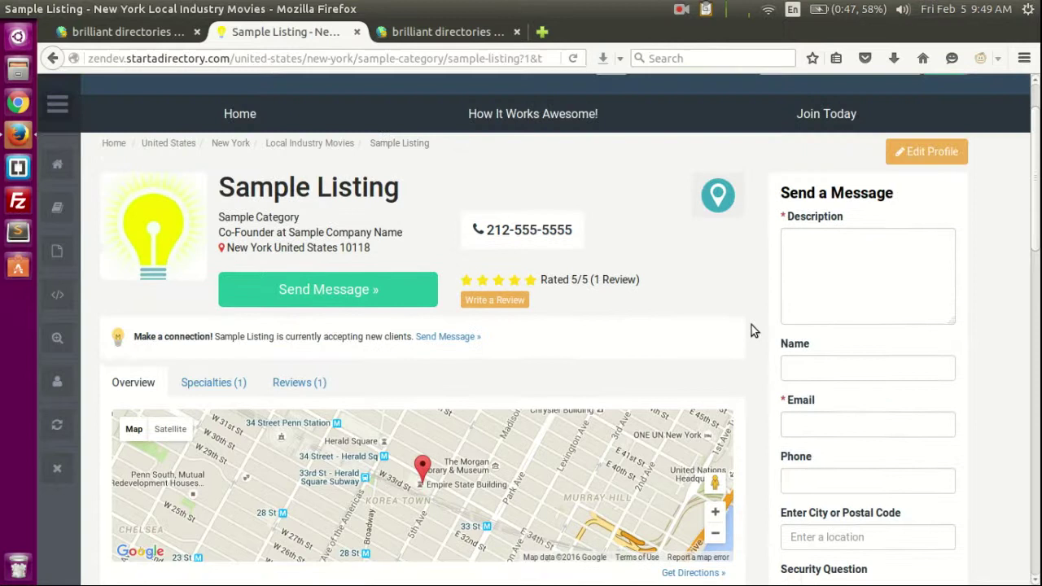
pyautogui.scroll(-4, 732, 309)
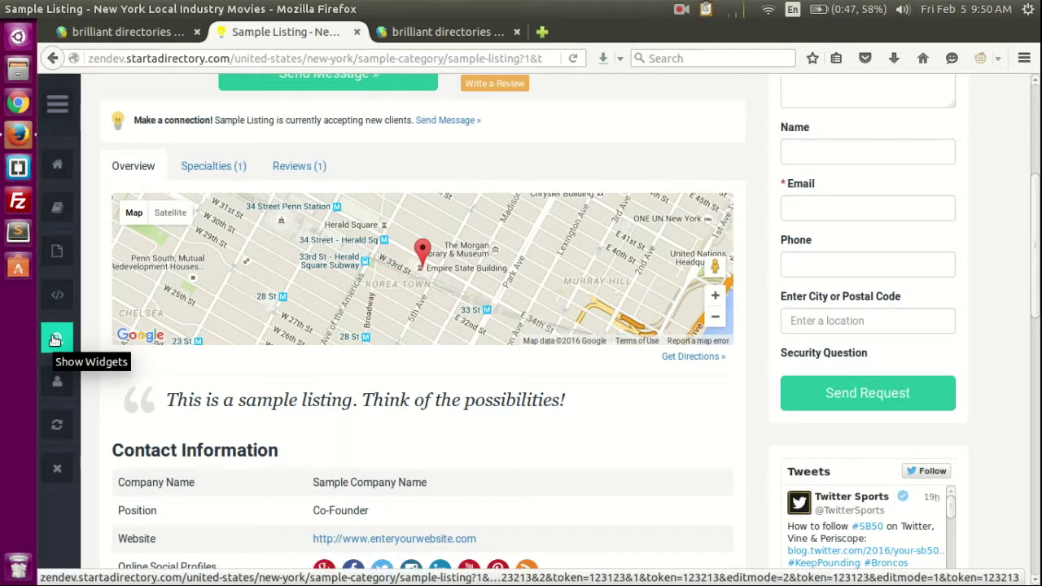
pyautogui.scroll(5, 732, 351)
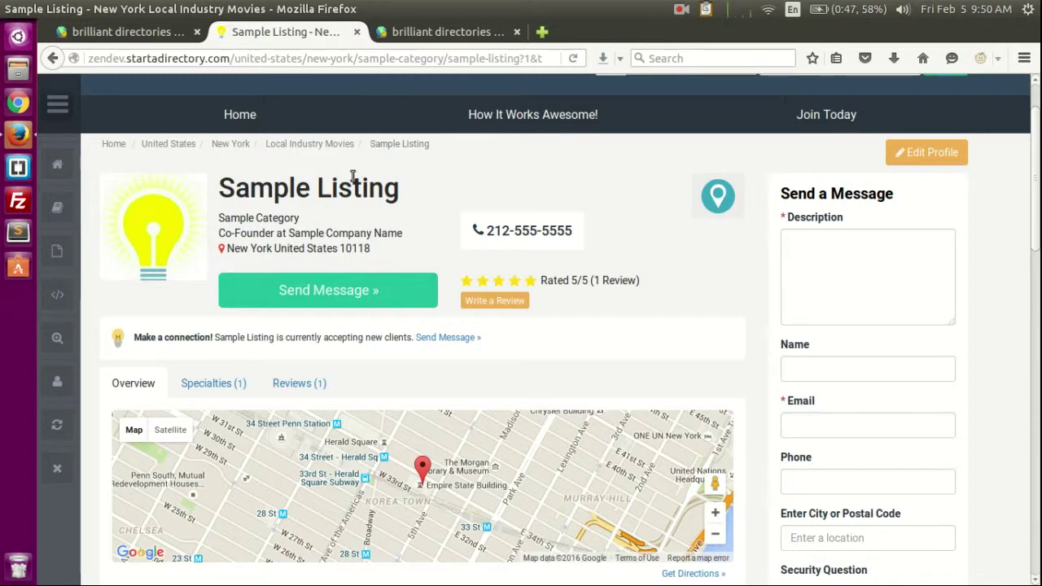
pyautogui.scroll(-4, 750, 277)
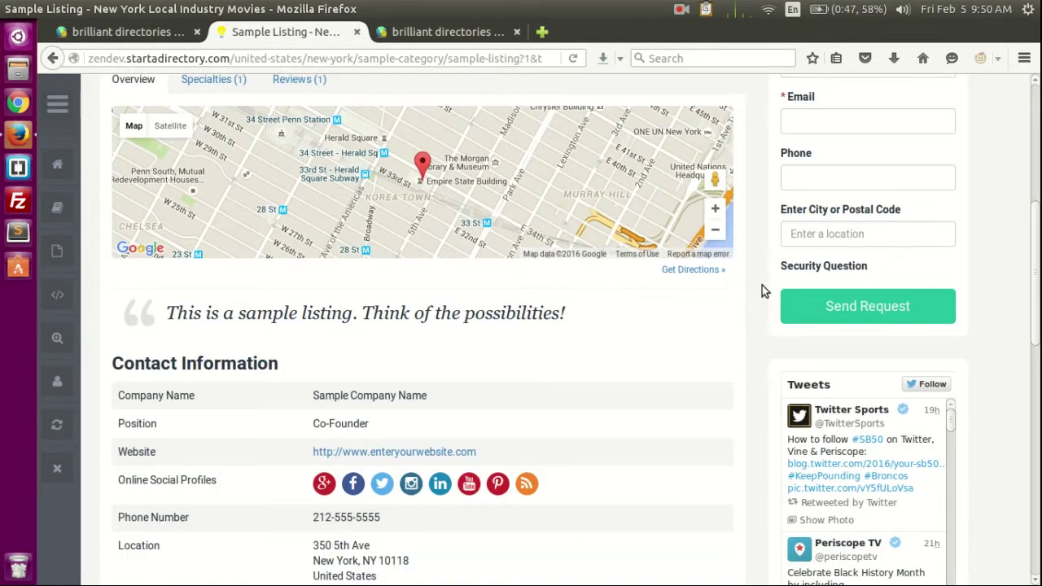
pyautogui.scroll(-3, 769, 296)
pyautogui.scroll(8, 773, 303)
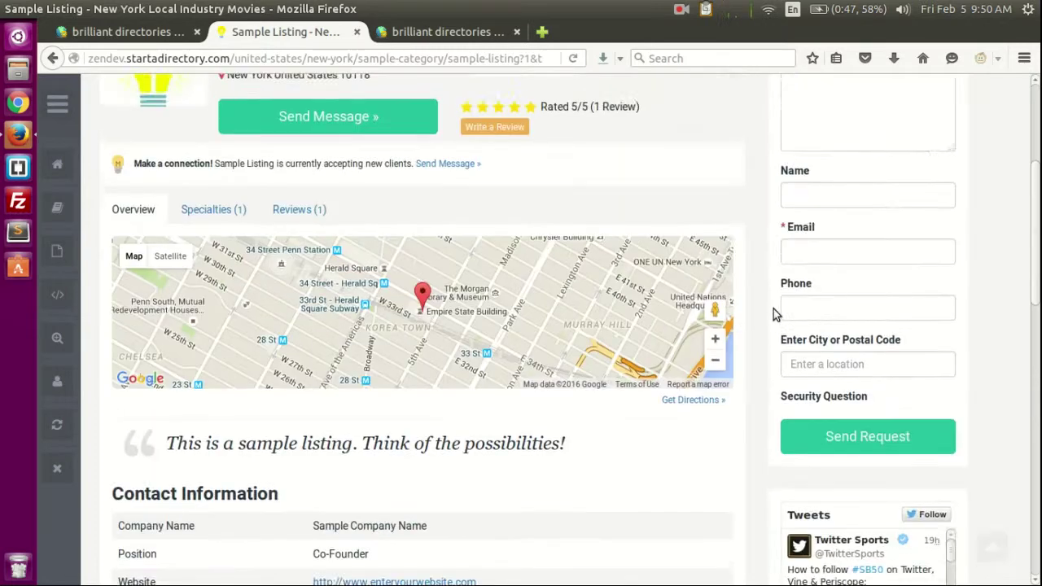
# Step: Run a member search with no keyword or location and look through the listed members
pyautogui.click(945, 136)
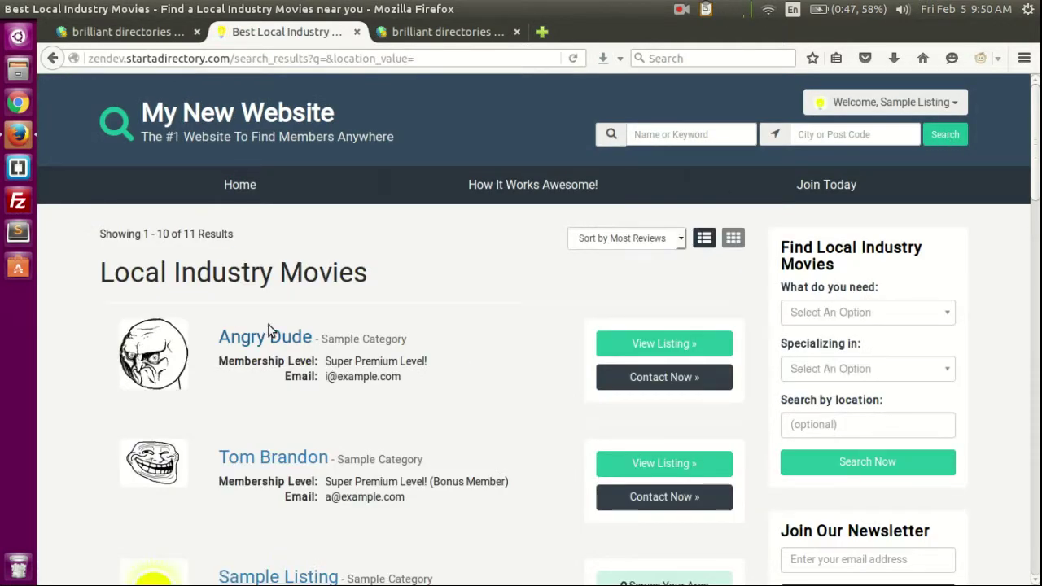
pyautogui.scroll(-9, 337, 376)
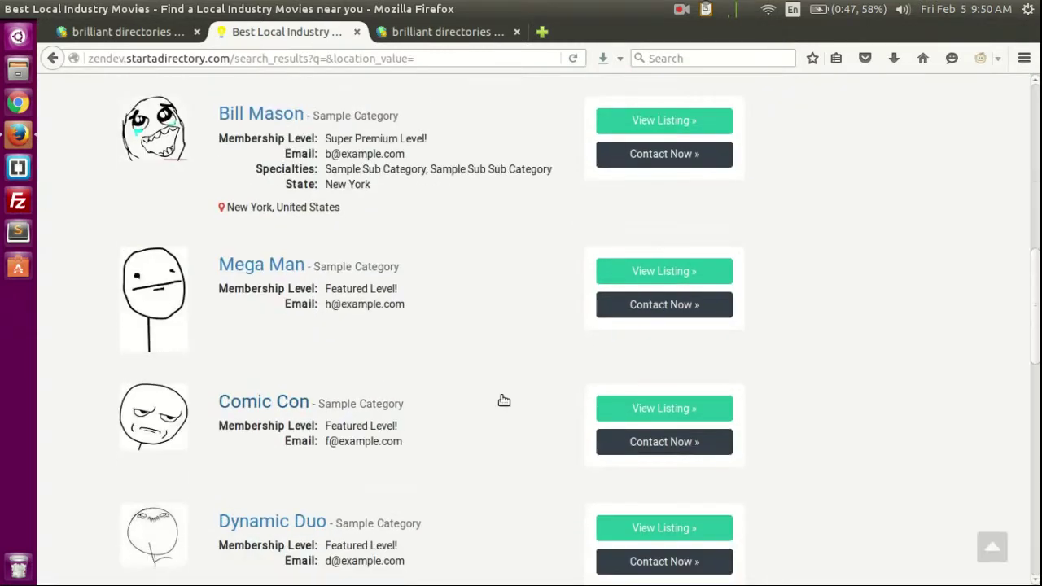
pyautogui.scroll(-4, 503, 399)
pyautogui.scroll(10, 503, 429)
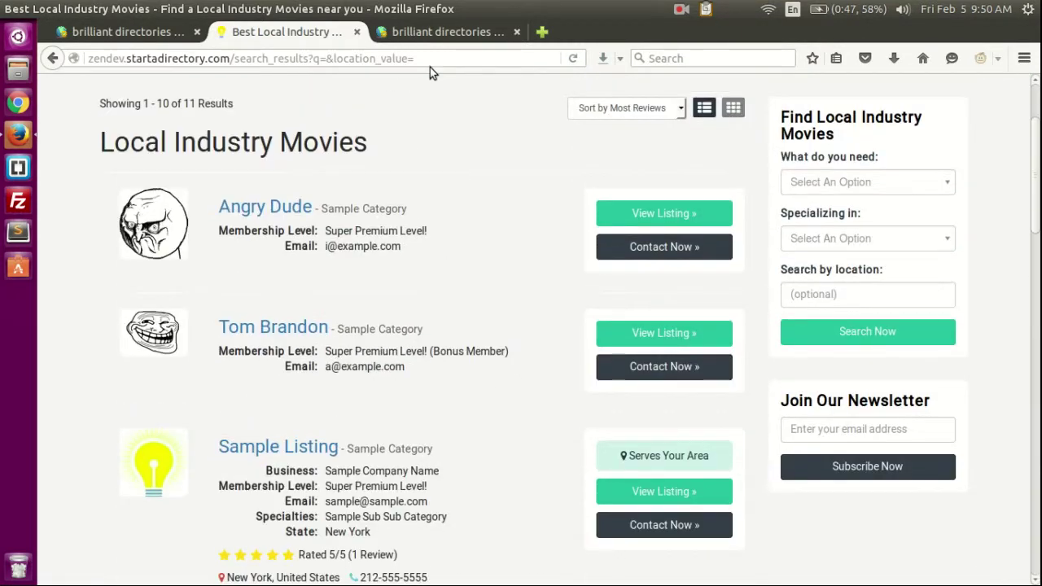
# Step: Switch to the admin console and open the Profile Pages settings of the Listing membership feature
pyautogui.click(446, 32)
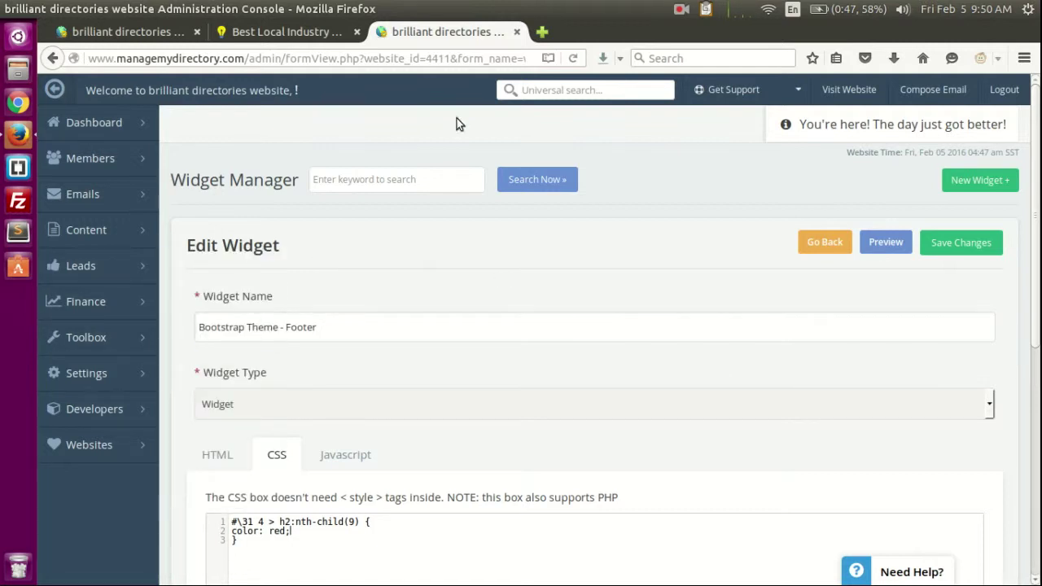
pyautogui.moveTo(122, 158)
pyautogui.click(244, 201)
pyautogui.click(319, 339)
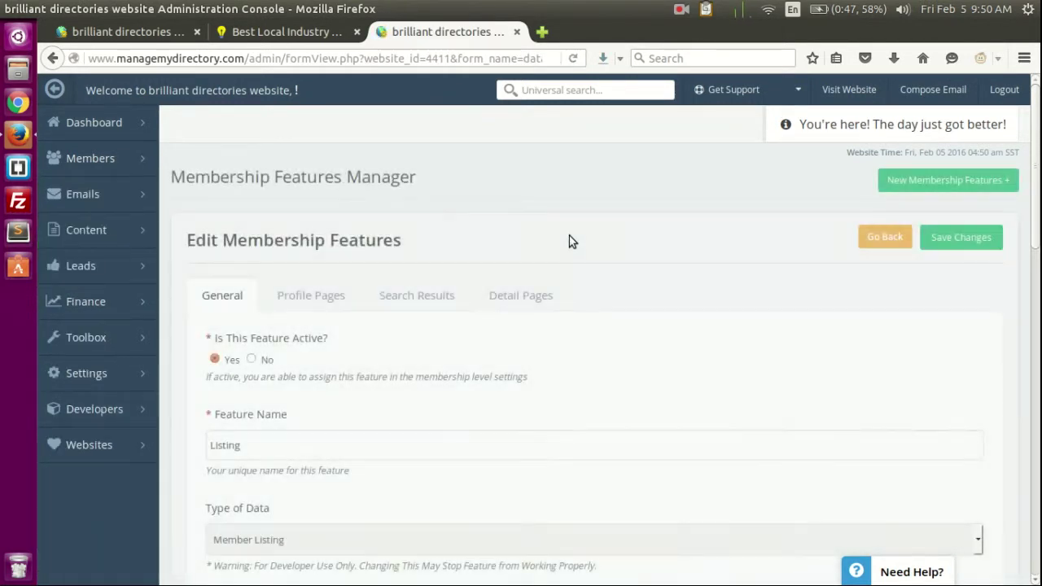
pyautogui.scroll(-1, 541, 253)
pyautogui.click(309, 252)
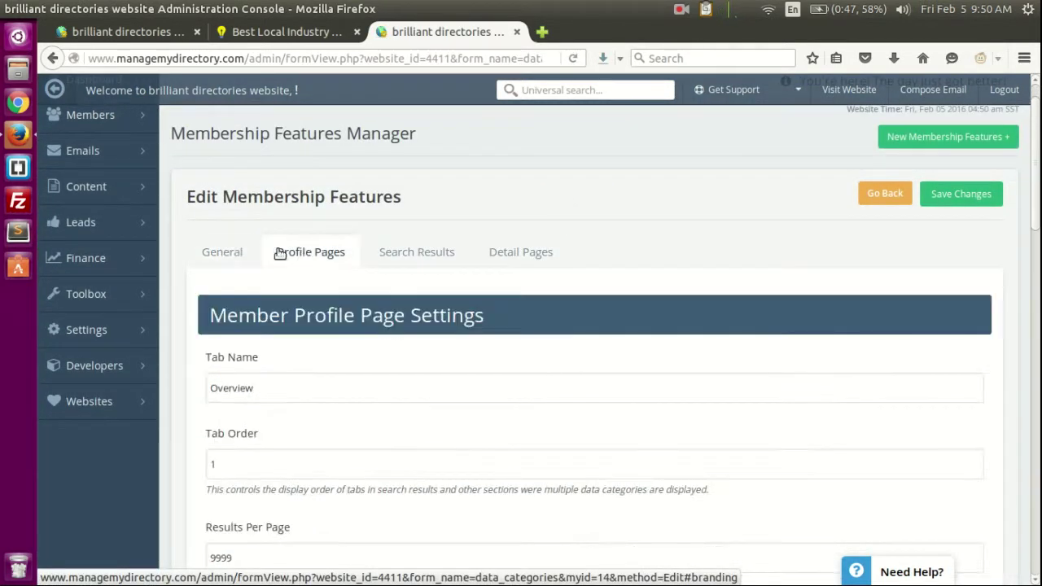
# Step: Add an empty PHP block, "<?php" to "?>", with a blank line inside, to the profile pages' Page Header code
pyautogui.scroll(-14, 306, 251)
pyautogui.scroll(3, 363, 266)
pyautogui.scroll(1, 366, 276)
pyautogui.click(370, 295)
pyautogui.write('<?php')
pyautogui.press('Return')
pyautogui.write('?>')
pyautogui.press('Home')
pyautogui.press('Return')
pyautogui.press('Up')
# Step: Add "print_r($user);" inside the PHP block of the Page Header and save the membership feature
pyautogui.write('print_r(')
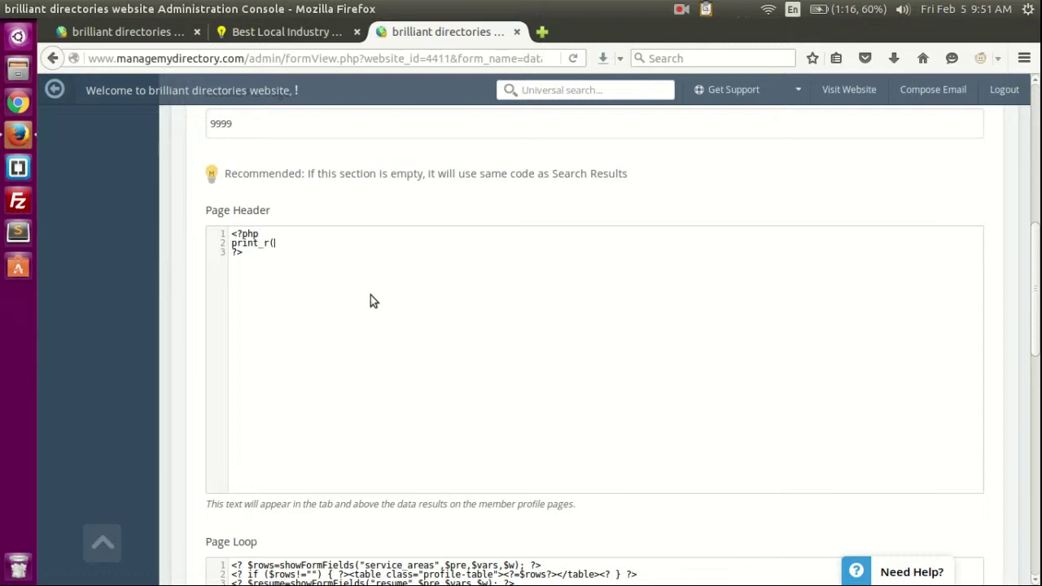
pyautogui.write('$user')
pyautogui.scroll(8, 621, 265)
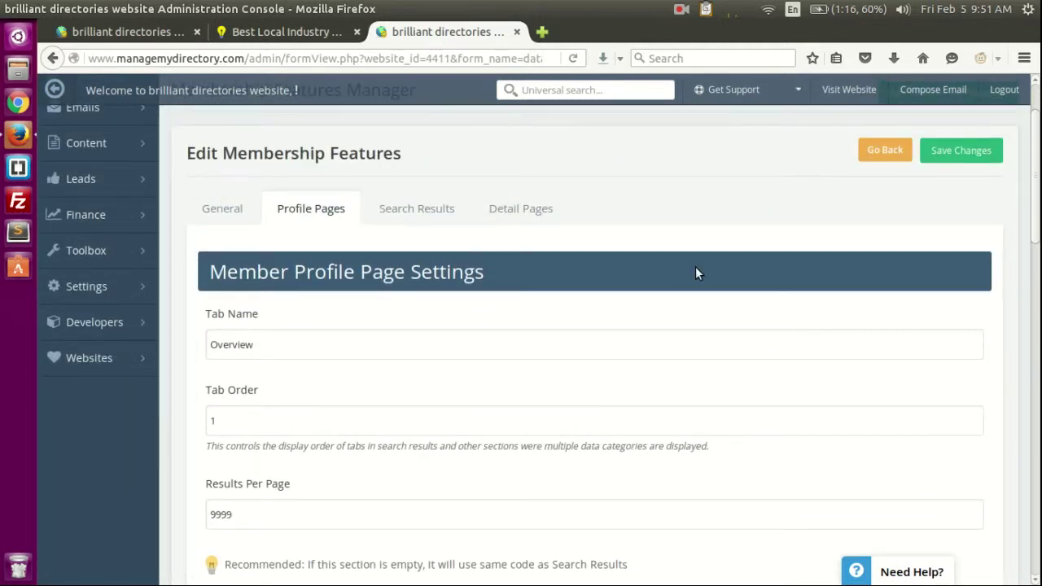
pyautogui.scroll(-8, 695, 273)
pyautogui.write(');')
pyautogui.hotkey('ctrl', 's')
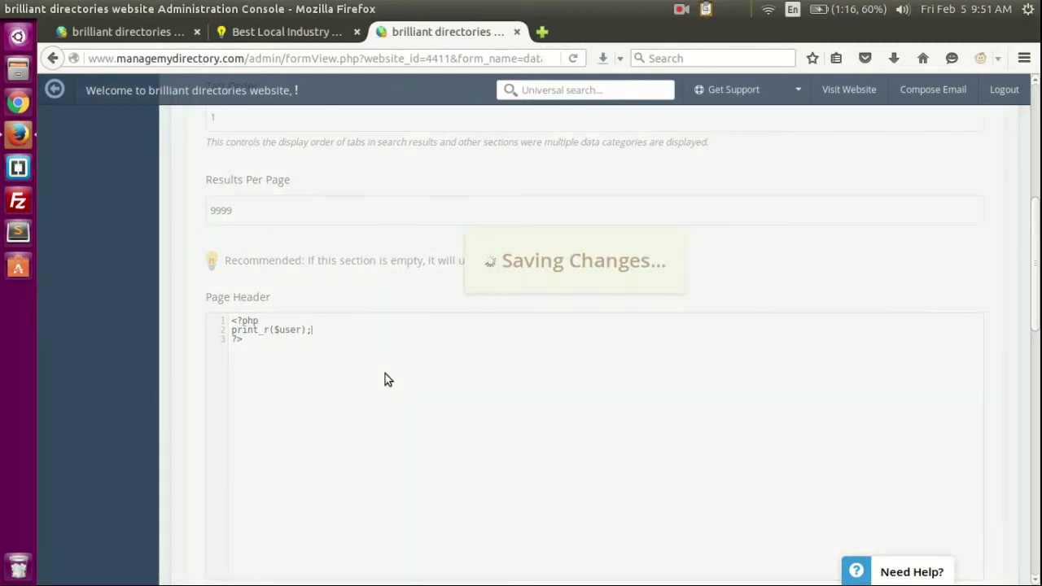
# Step: Open the Sample Listing profile from the search results and examine the user array printed in the Overview section
pyautogui.click(287, 31)
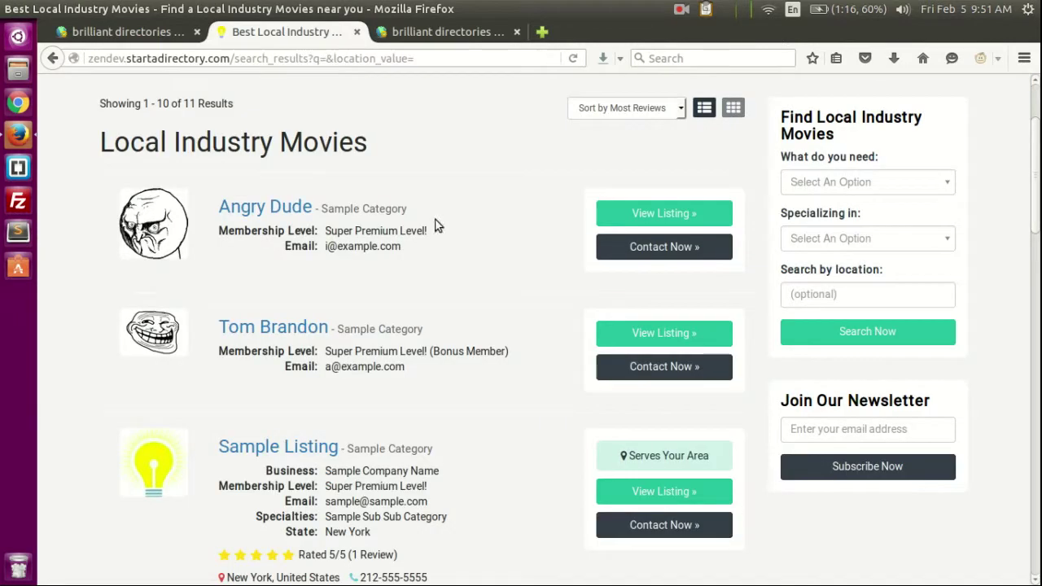
pyautogui.click(675, 491)
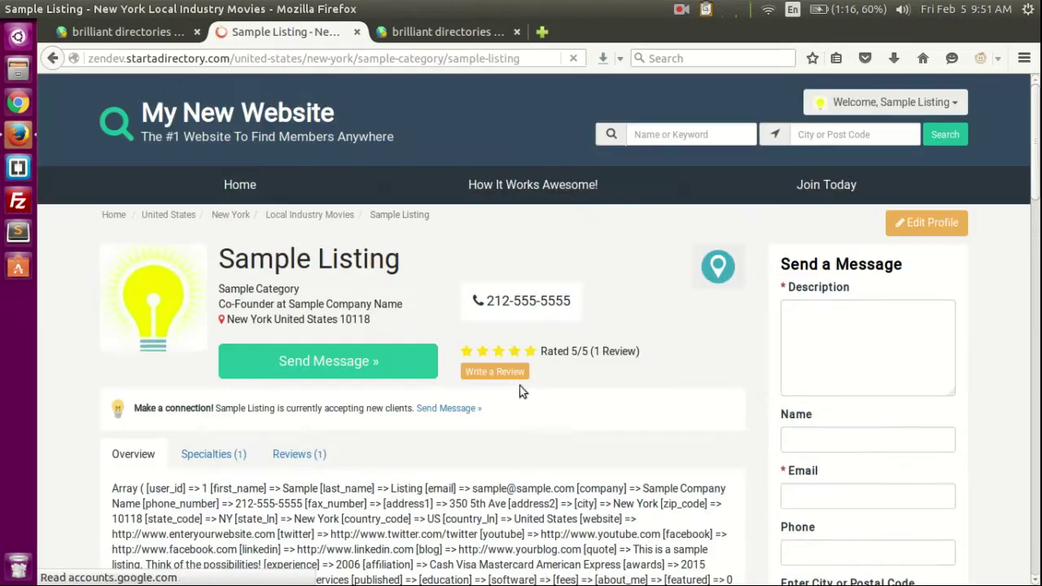
pyautogui.scroll(-5, 488, 367)
pyautogui.moveTo(112, 184); pyautogui.dragTo(281, 480)
pyautogui.scroll(3, 337, 286)
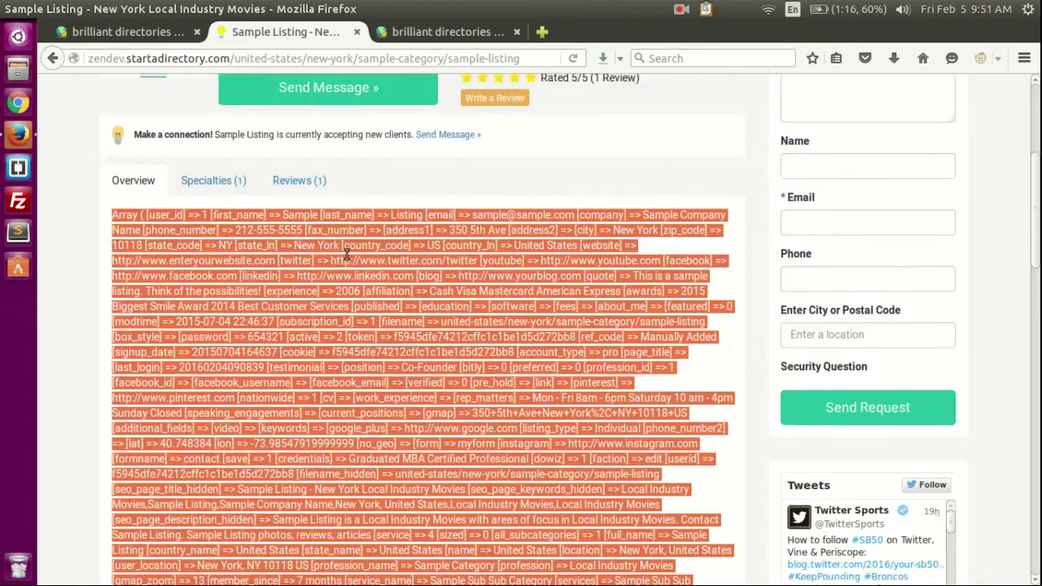
pyautogui.scroll(-2, 349, 322)
pyautogui.click(366, 326)
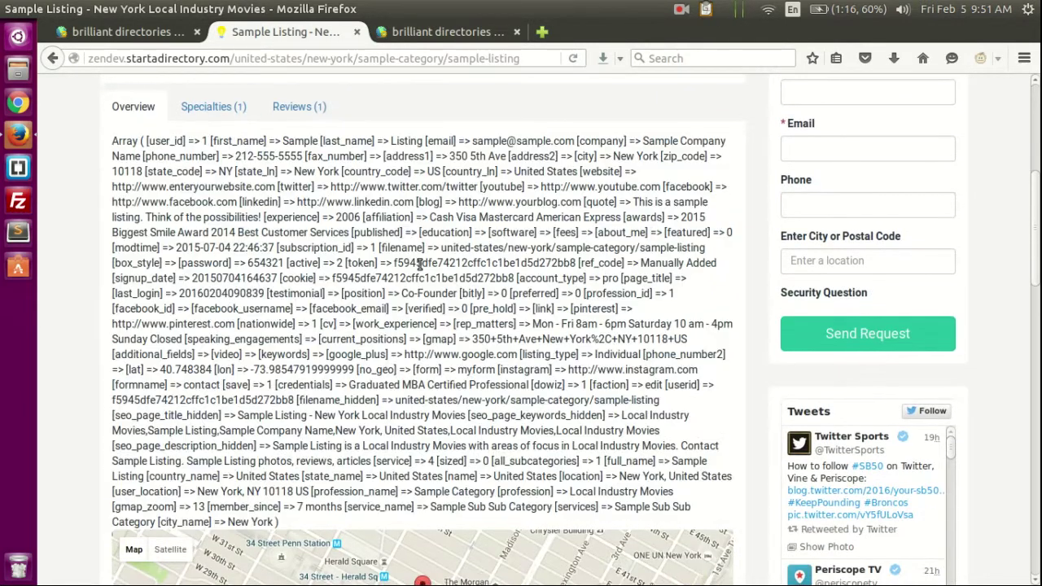
# Step: Compare the printed user data with the map, Contact Information and Company Details sections below it
pyautogui.scroll(4, 382, 329)
pyautogui.scroll(-15, 411, 399)
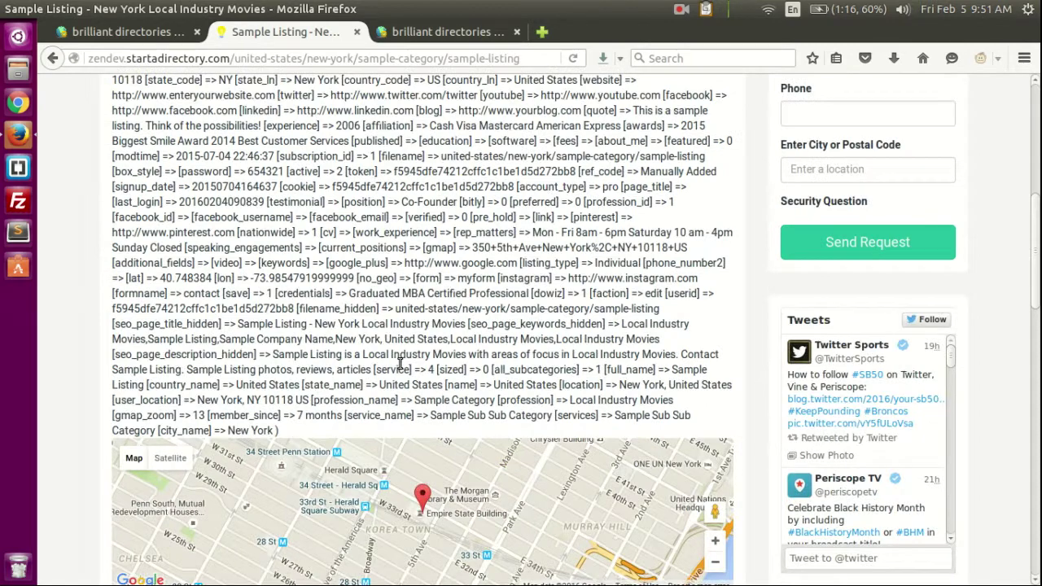
pyautogui.scroll(-10, 149, 366)
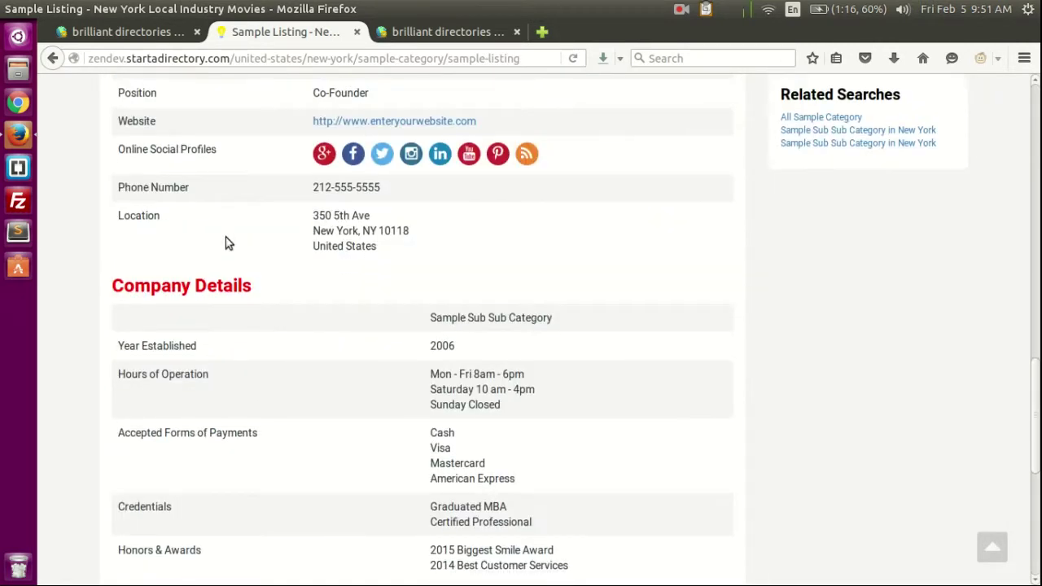
pyautogui.scroll(14, 570, 388)
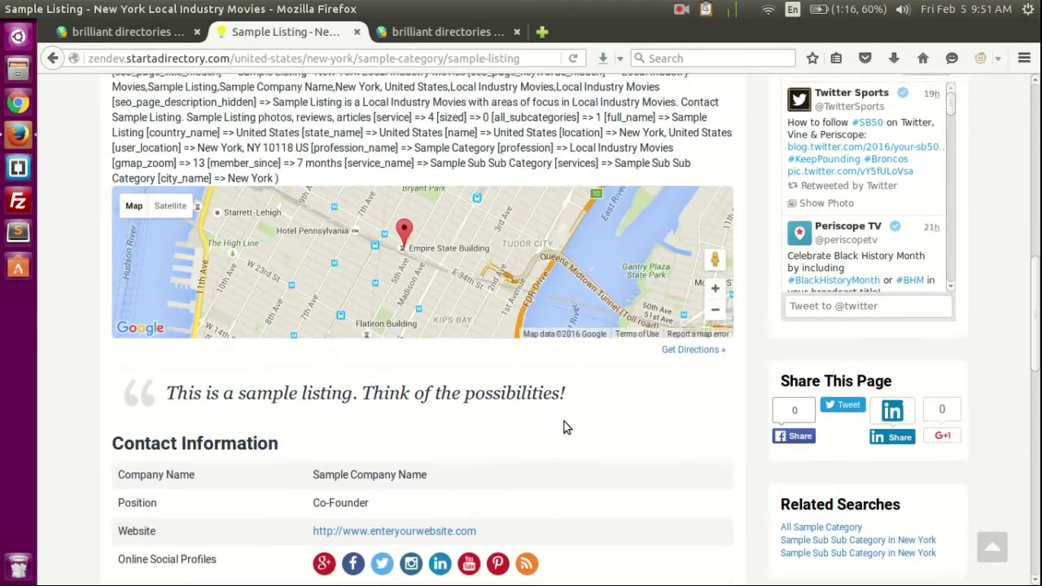
pyautogui.scroll(2, 447, 235)
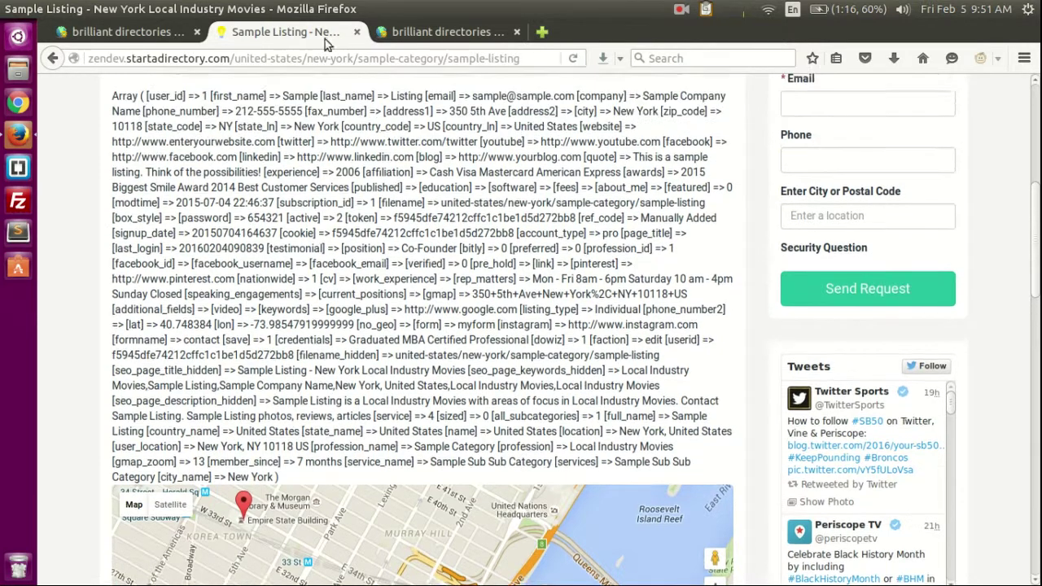
# Step: Copy the whole print_r PHP block from the profile pages' Page Header and delete it there
pyautogui.click(492, 28)
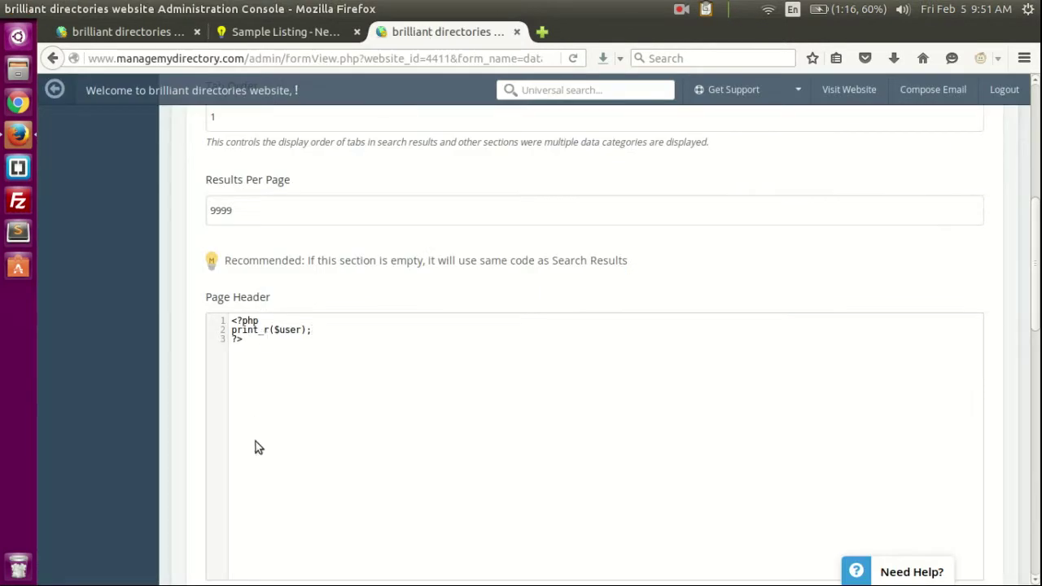
pyautogui.moveTo(275, 358); pyautogui.dragTo(219, 318)
pyautogui.hotkey('ctrl', 'c')
pyautogui.press('BackSpace')
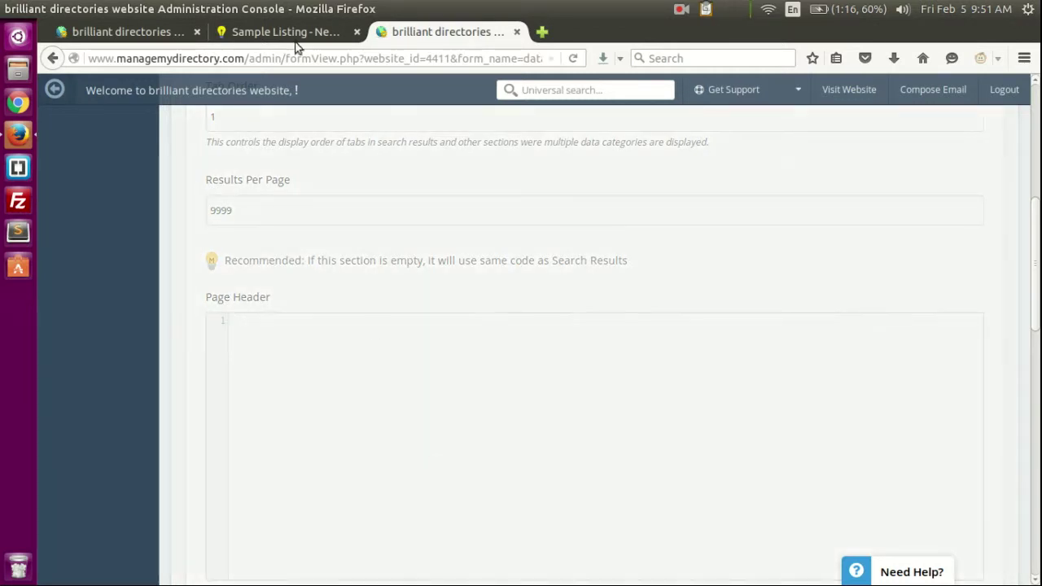
# Step: Paste the print_r($user) PHP block below the <hr> line in the Page Header of the Search Results settings
pyautogui.scroll(5, 389, 263)
pyautogui.click(404, 208)
pyautogui.scroll(-8, 399, 228)
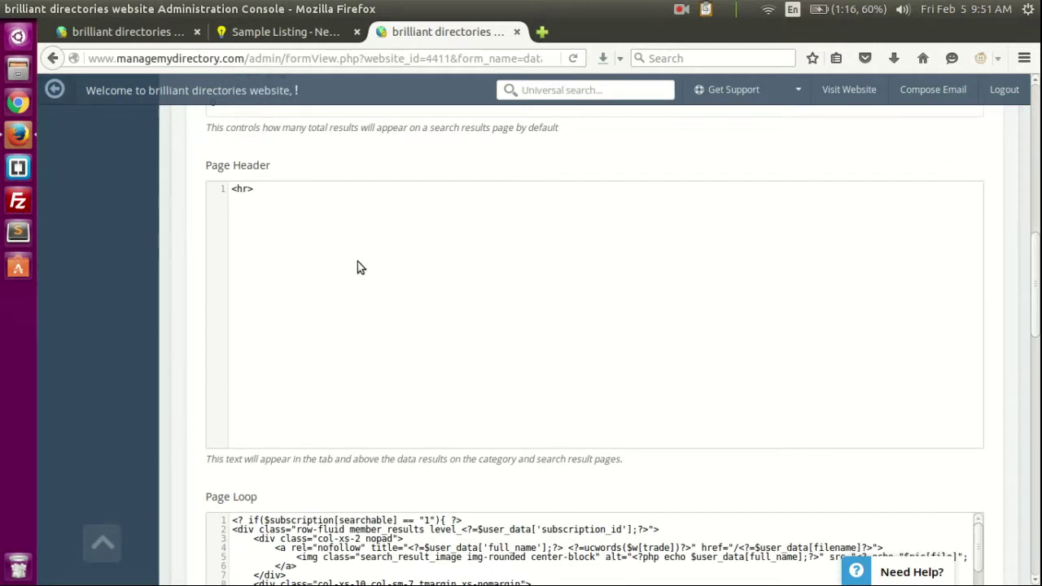
pyautogui.press('Return')
pyautogui.hotkey('ctrl', 'v')
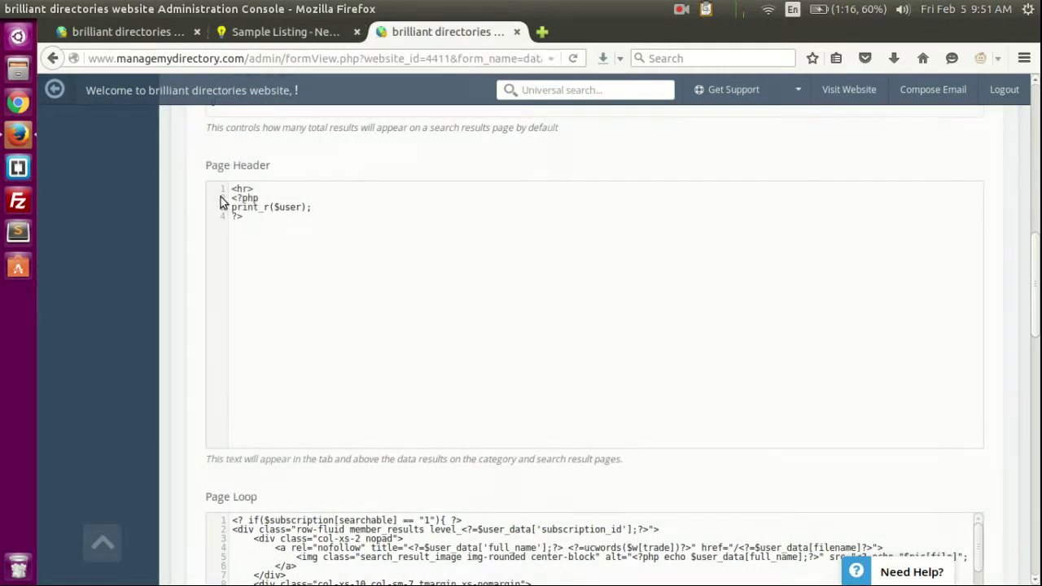
pyautogui.moveTo(274, 208); pyautogui.dragTo(298, 207)
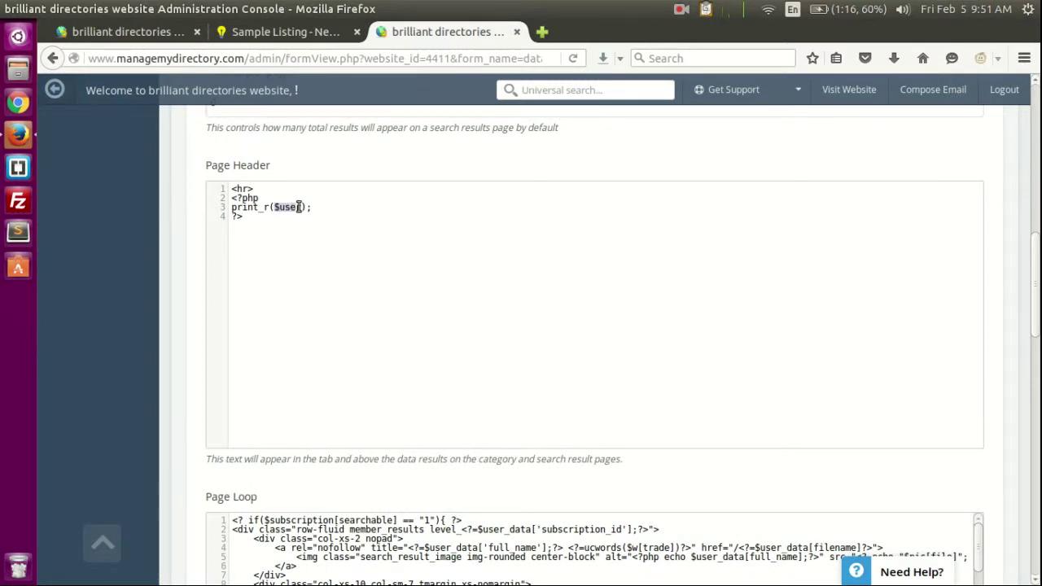
pyautogui.click(302, 207)
# Step: Run an unfiltered member search on the website and check the results page for printed user data
pyautogui.click(281, 32)
pyautogui.scroll(5, 581, 290)
pyautogui.click(944, 137)
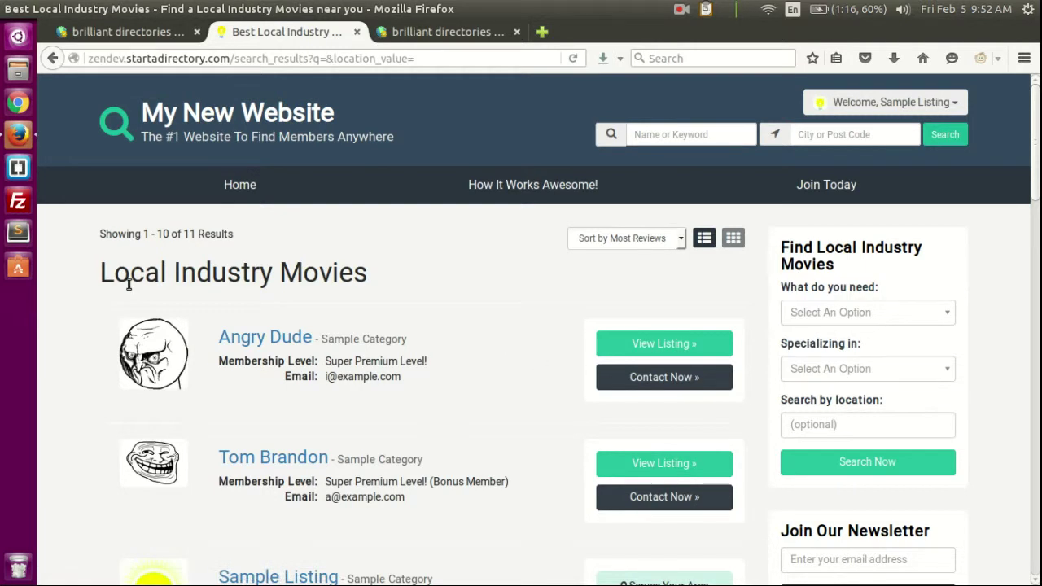
pyautogui.scroll(-3, 569, 261)
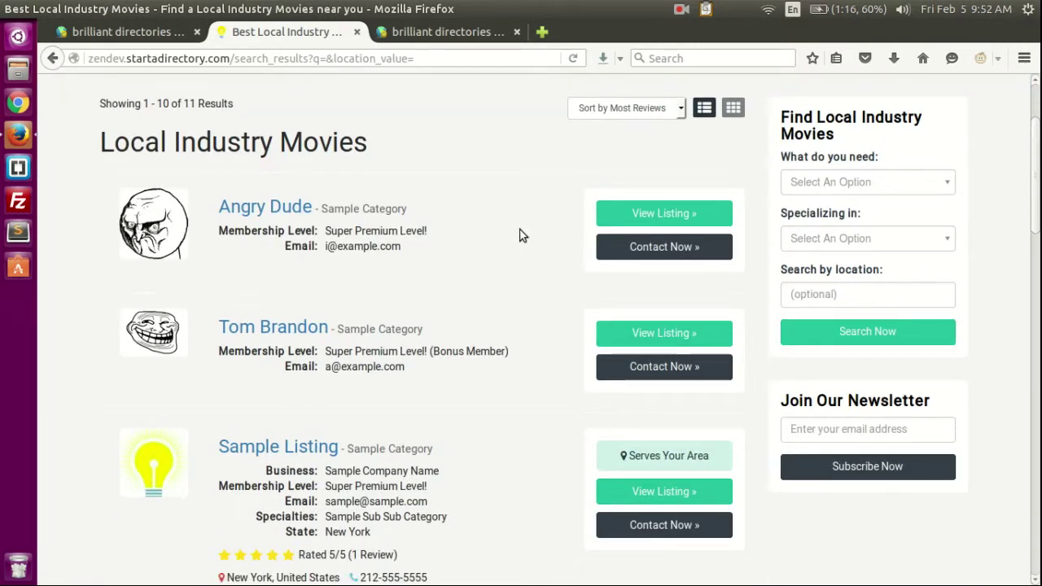
pyautogui.scroll(-3, 535, 236)
pyautogui.scroll(-15, 521, 326)
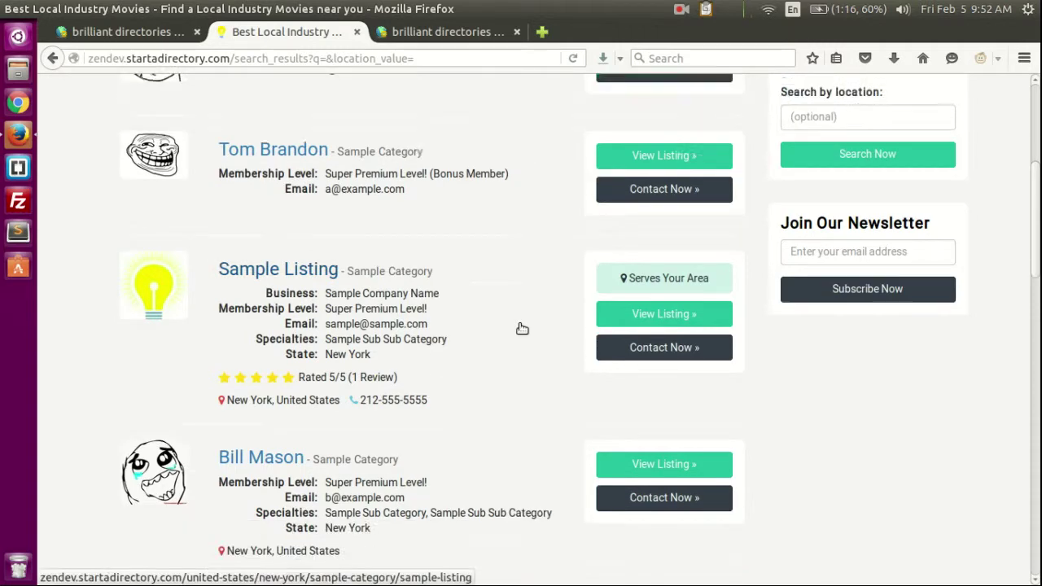
# Step: Look through the member listings on the search results page for any printed user data
pyautogui.scroll(-8, 483, 267)
pyautogui.scroll(15, 493, 309)
pyautogui.scroll(10, 505, 348)
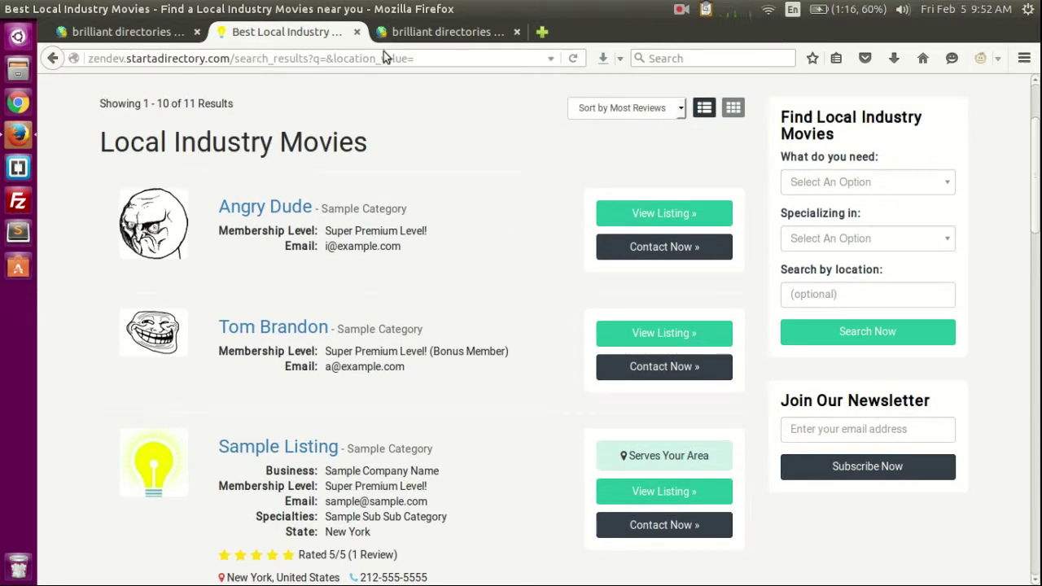
pyautogui.scroll(3, 543, 405)
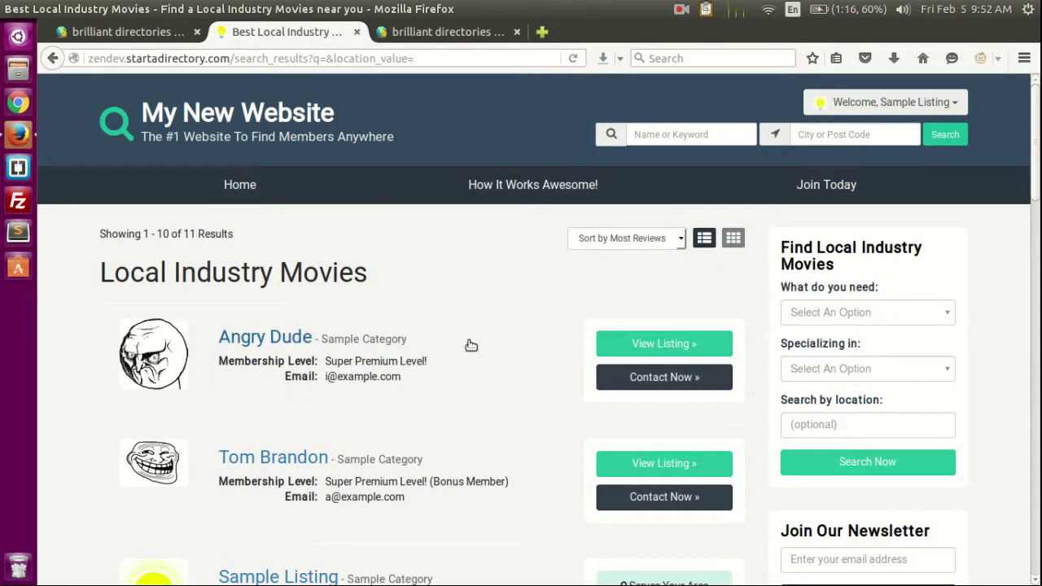
pyautogui.scroll(-2, 545, 363)
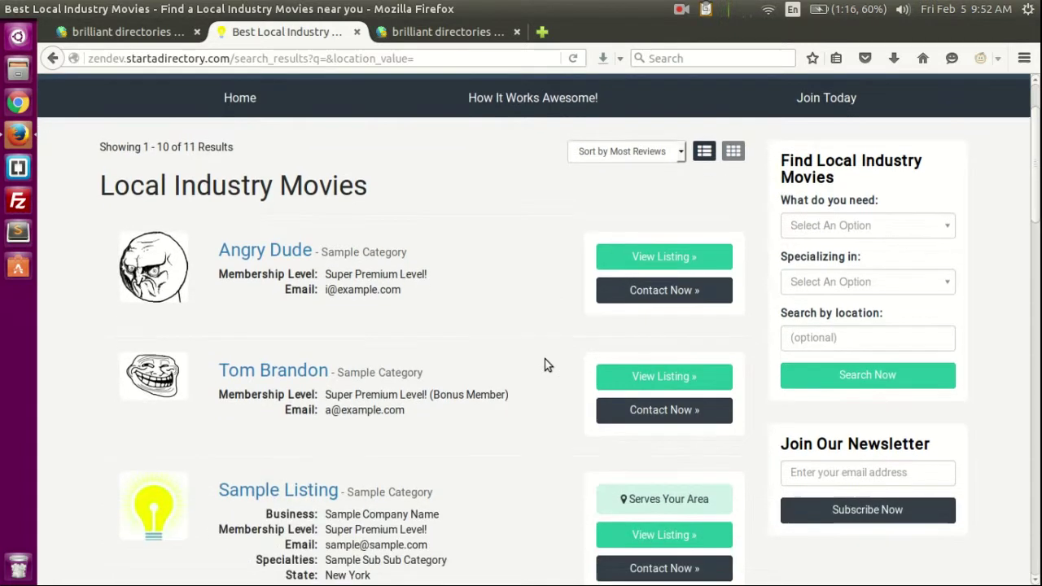
# Step: Copy the print_r($user) PHP block from the Search Results Page Header and delete it, keeping the <hr> line
pyautogui.hotkey('ctrl', 'Tab')
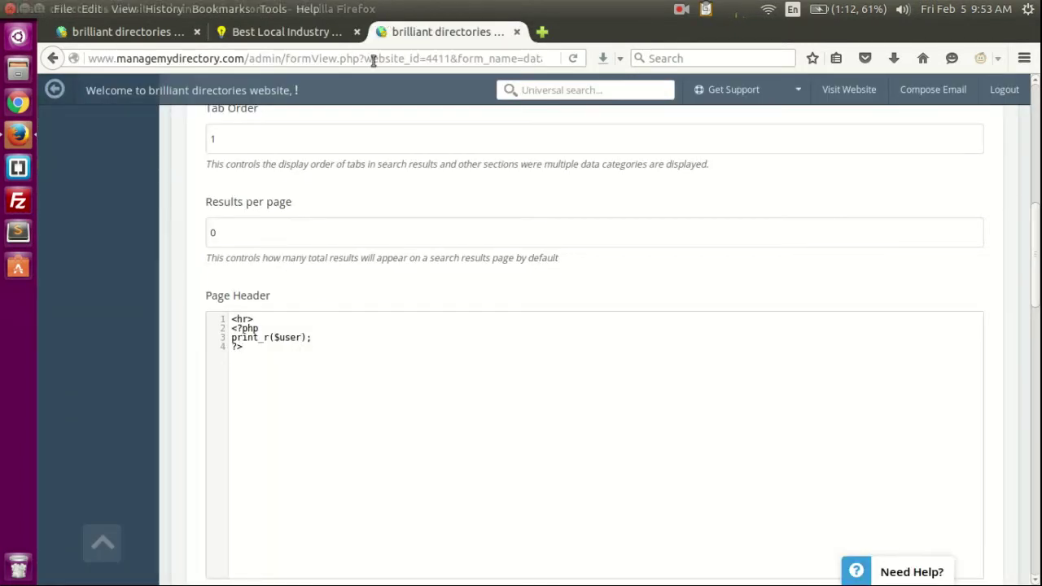
pyautogui.click(271, 352)
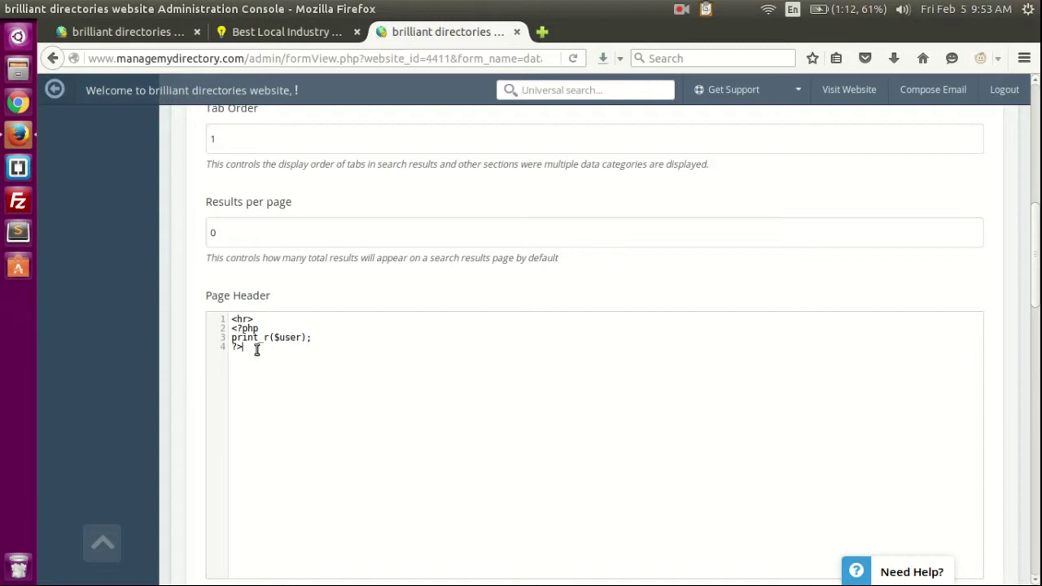
pyautogui.moveTo(257, 349); pyautogui.dragTo(206, 327)
pyautogui.hotkey('ctrl', 'c')
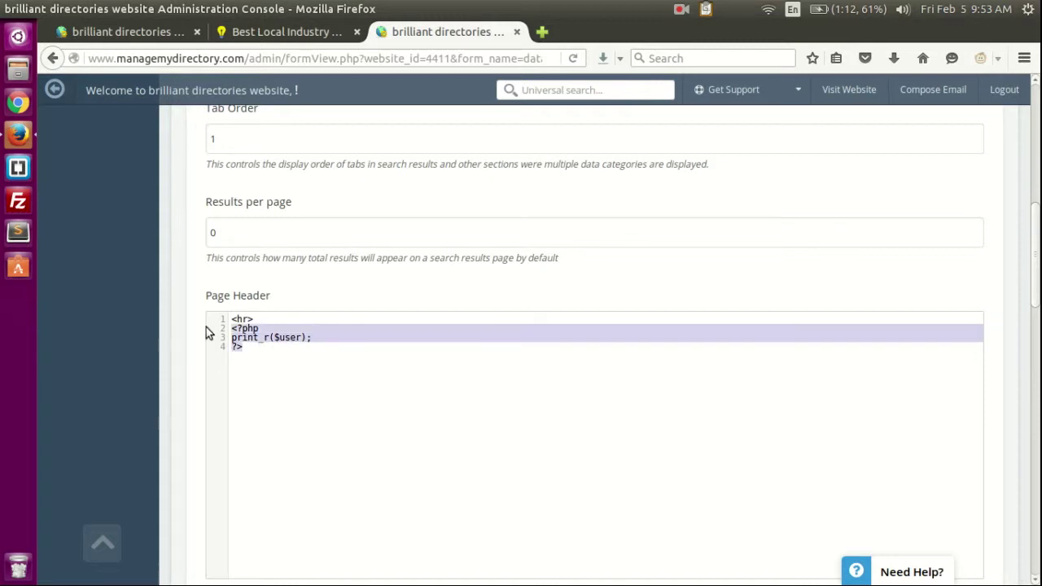
pyautogui.press('BackSpace')
# Step: Insert the one-line code <?php print_r($user_data); ?> in the Page Loop after the col-xs-2 image div
pyautogui.scroll(-5, 133, 366)
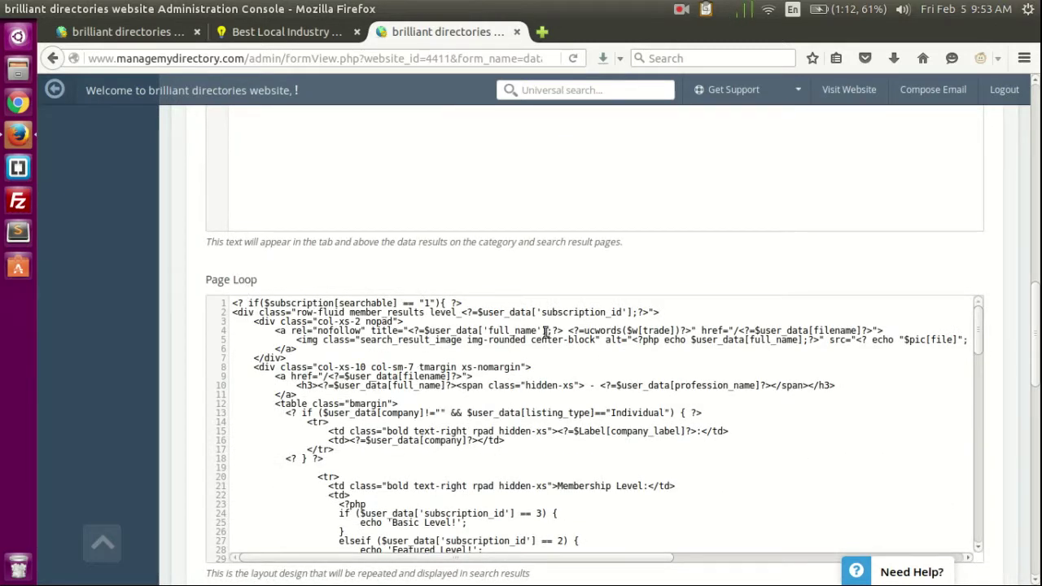
pyautogui.click(578, 355)
pyautogui.press('Return')
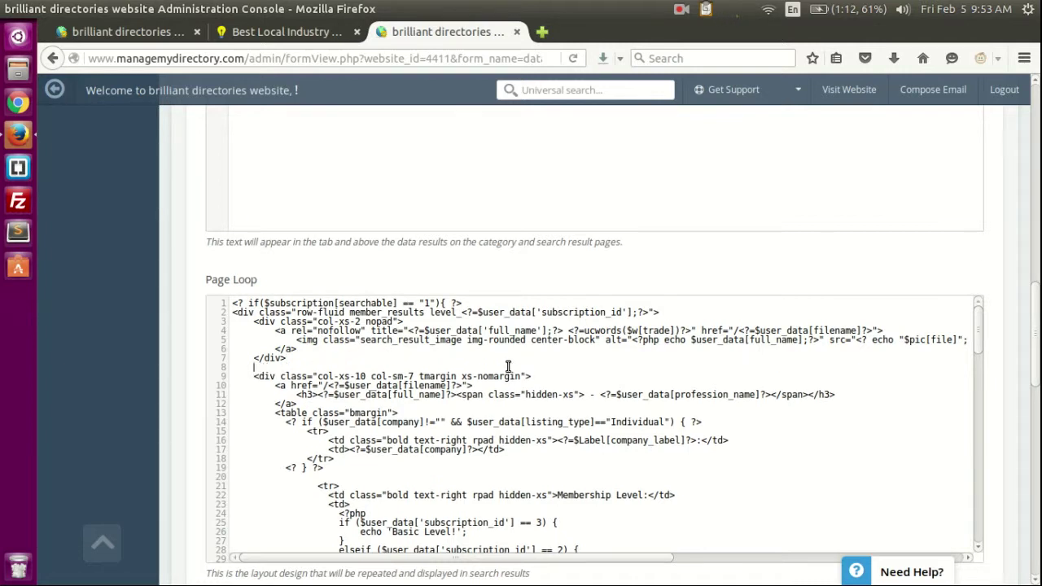
pyautogui.hotkey('ctrl', 'v')
pyautogui.press('Delete')
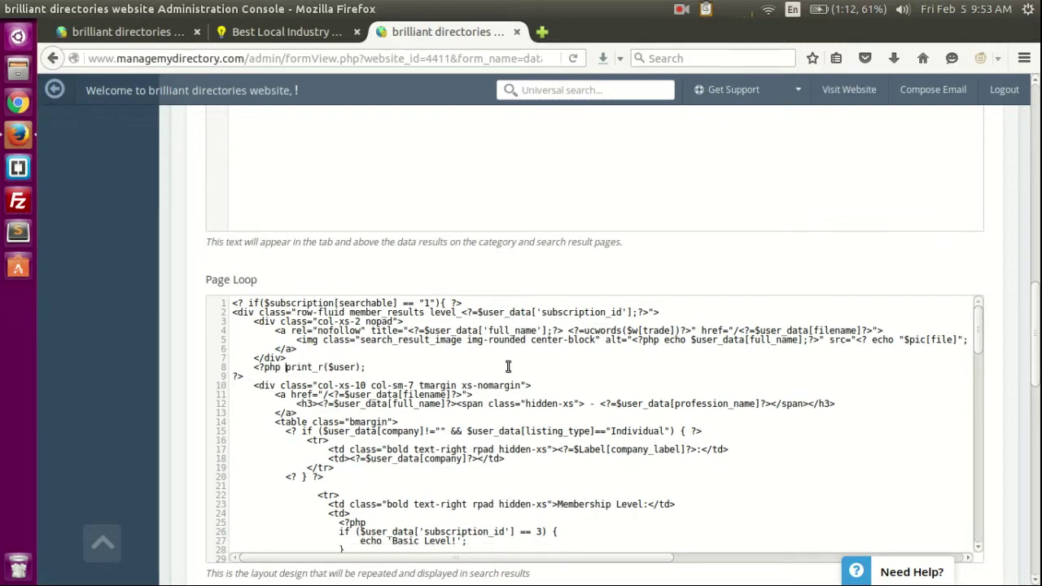
pyautogui.press('Delete')
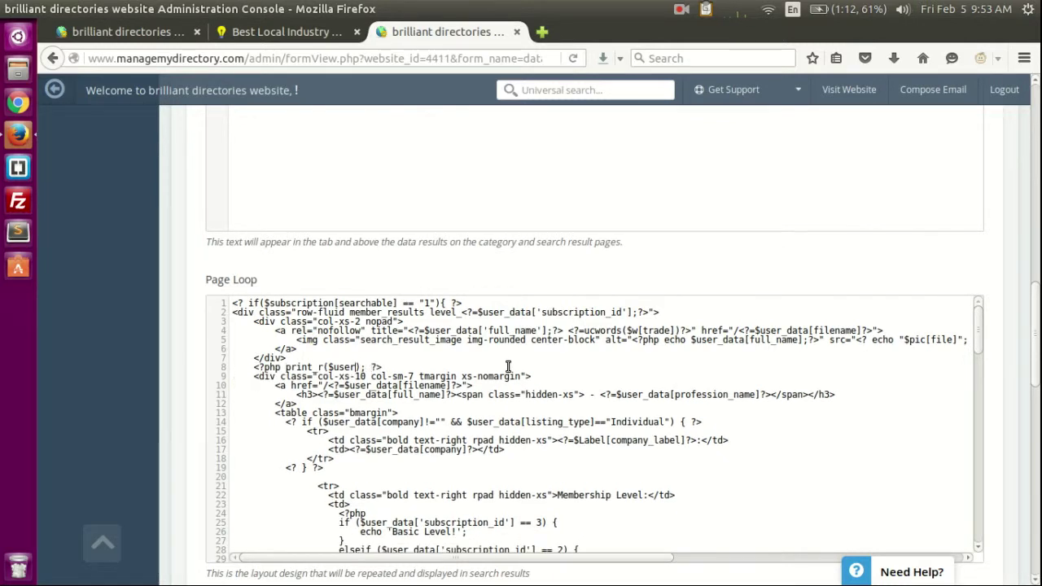
pyautogui.write('_data')
# Step: Examine the individual member listings on the search results page, each of which is one repetition of the Page Loop
pyautogui.click(285, 32)
pyautogui.scroll(-3, 475, 296)
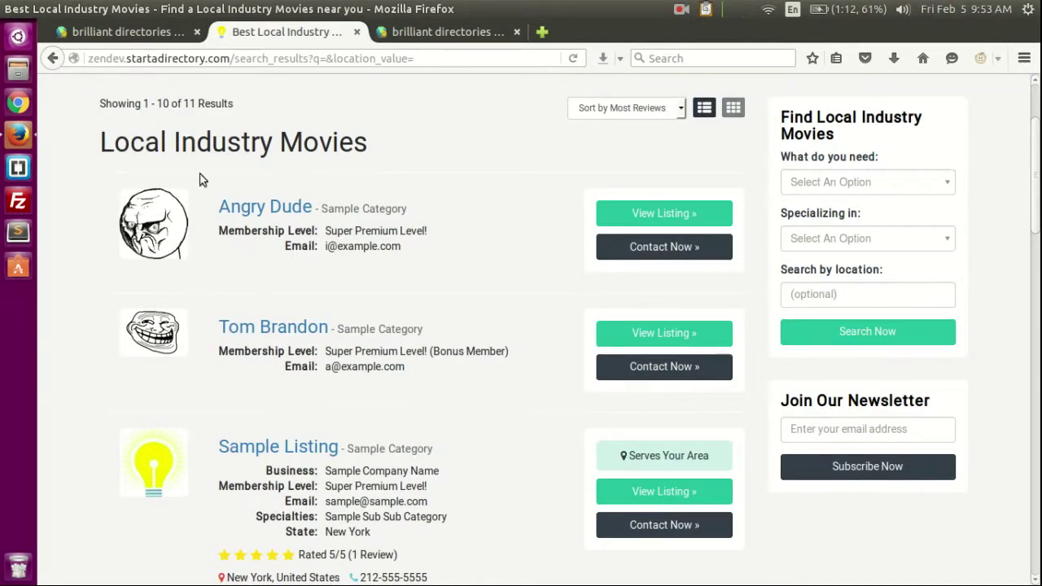
pyautogui.moveTo(454, 208); pyautogui.dragTo(467, 247)
pyautogui.moveTo(404, 247); pyautogui.dragTo(121, 179)
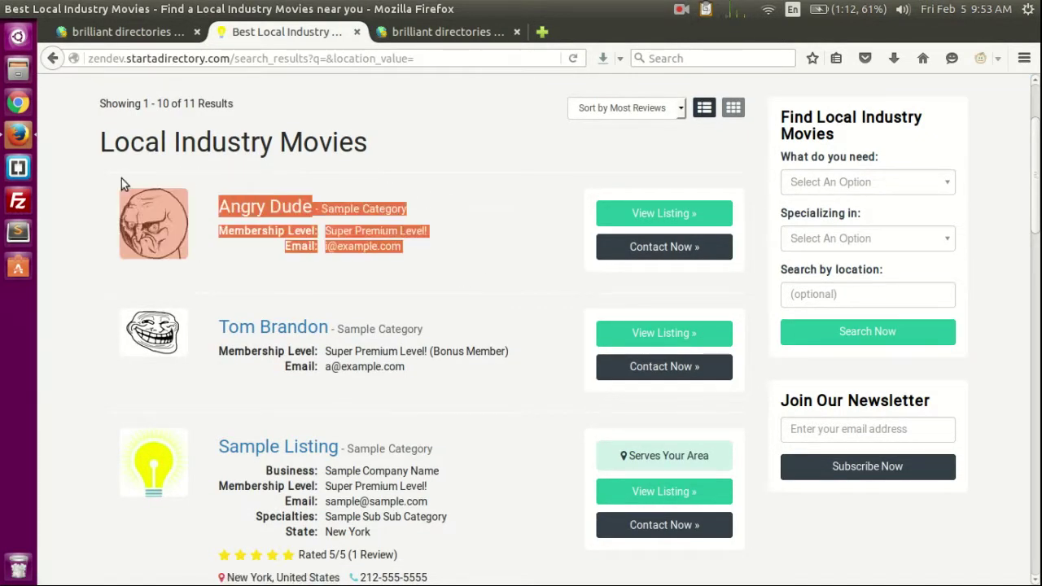
pyautogui.click(460, 252)
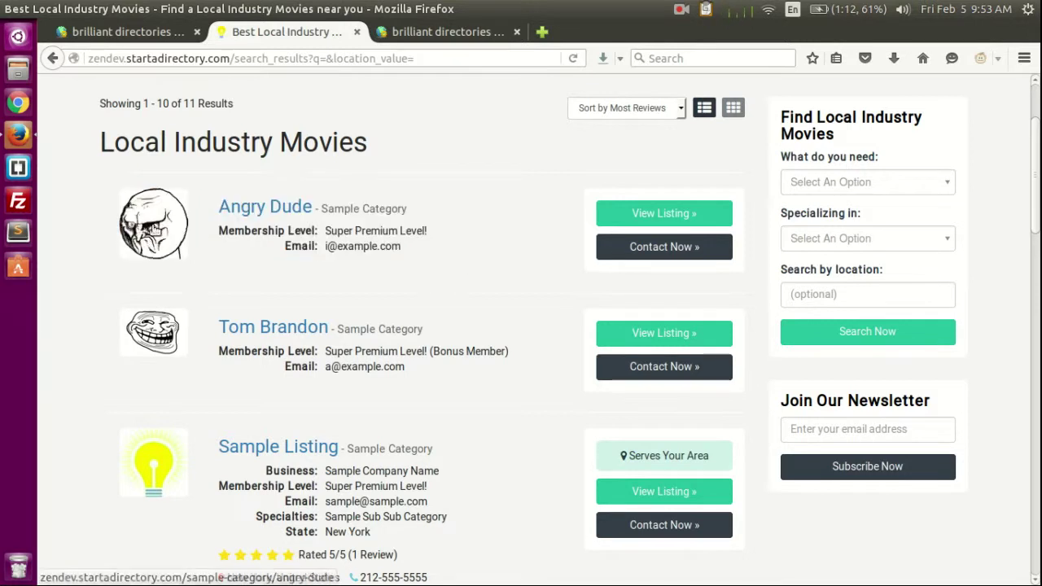
pyautogui.scroll(-2, 489, 257)
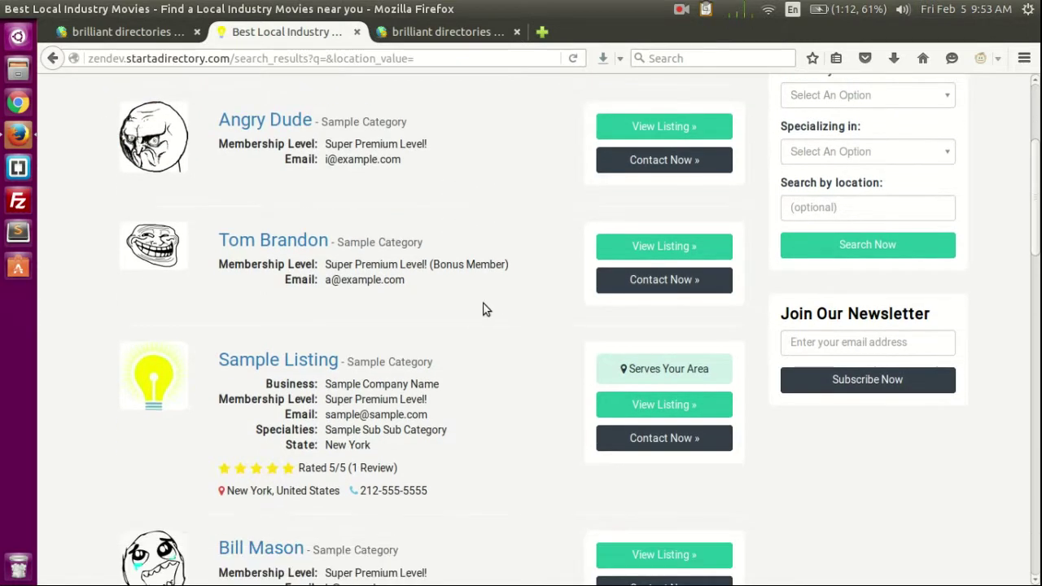
pyautogui.moveTo(483, 307); pyautogui.dragTo(161, 212)
pyautogui.click(498, 291)
pyautogui.scroll(3, 498, 292)
# Step: Reload the search results page and examine the user data array printed for each member listing
pyautogui.press('F5')
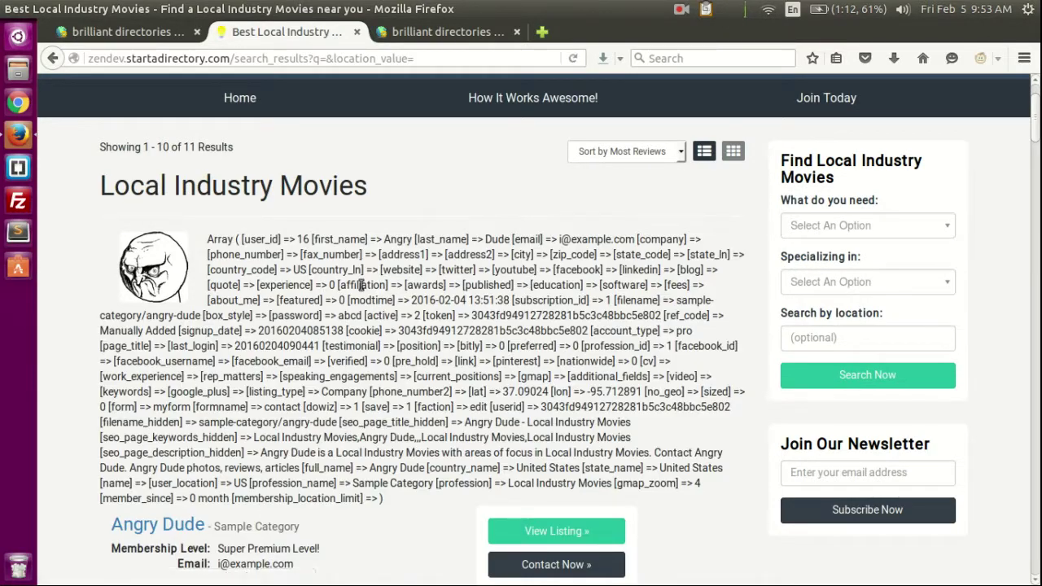
pyautogui.scroll(-6, 393, 226)
pyautogui.scroll(-7, 393, 226)
pyautogui.scroll(3, 393, 225)
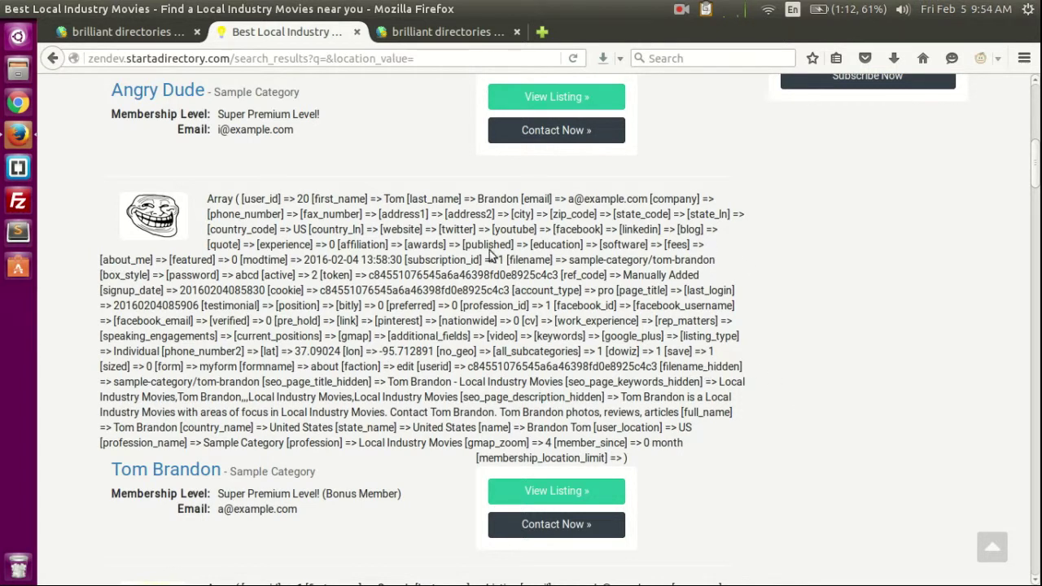
pyautogui.scroll(3, 631, 368)
pyautogui.moveTo(423, 329); pyautogui.dragTo(466, 329)
pyautogui.click(487, 328)
pyautogui.scroll(6, 488, 326)
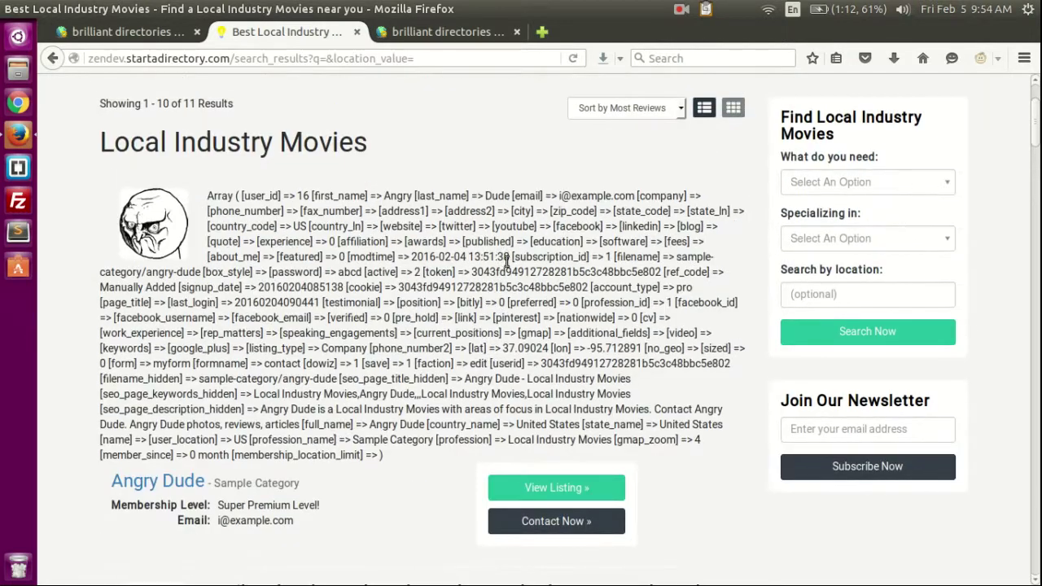
pyautogui.doubleClick(497, 195)
pyautogui.scroll(-10, 497, 244)
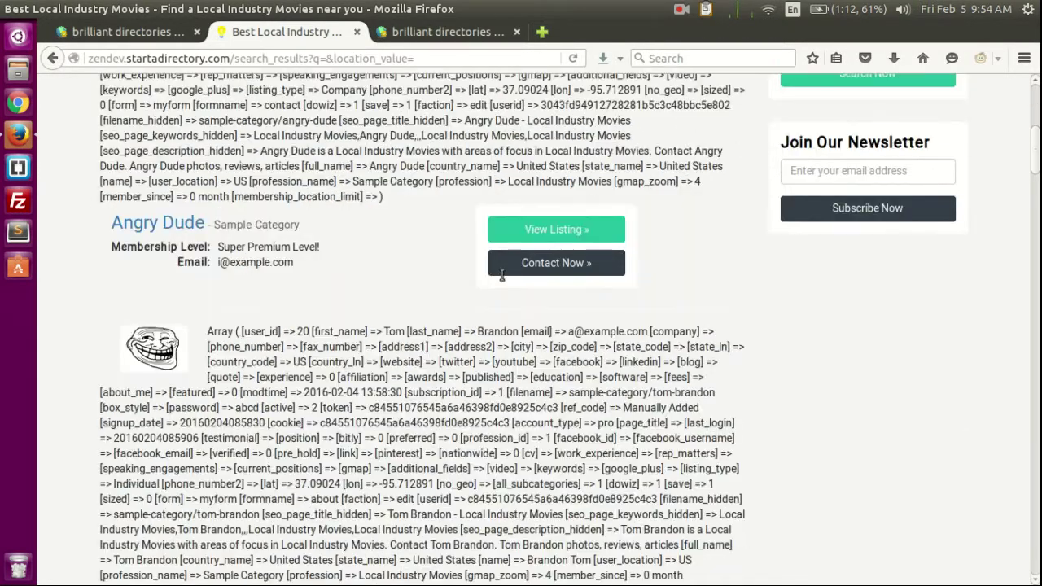
pyautogui.scroll(-8, 488, 303)
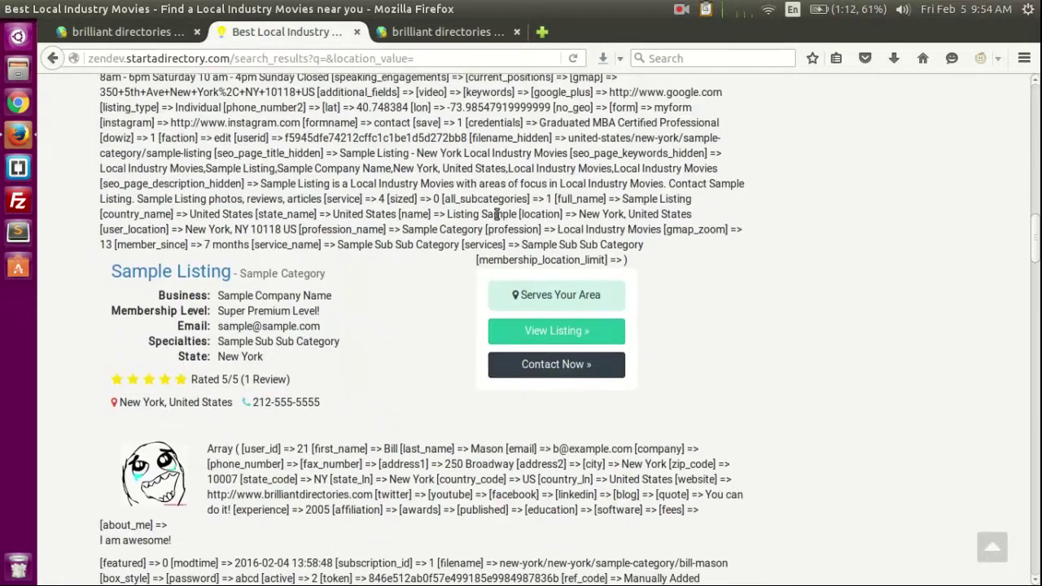
pyautogui.scroll(5, 480, 312)
pyautogui.scroll(3, 479, 315)
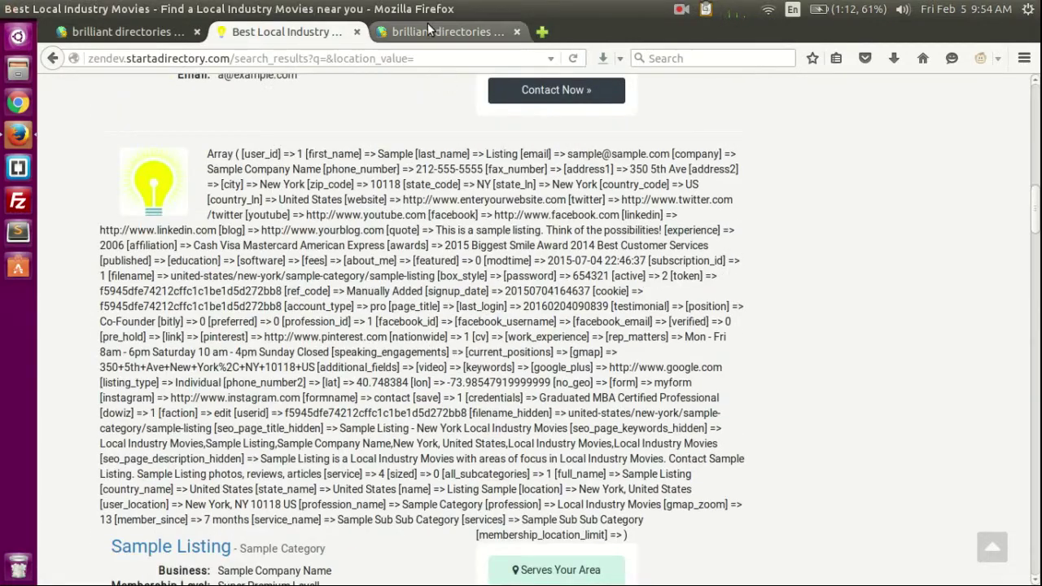
# Step: Delete the print_r($user_data) line from the Page Loop of the Search Results settings
pyautogui.hotkey('ctrl', 'Tab')
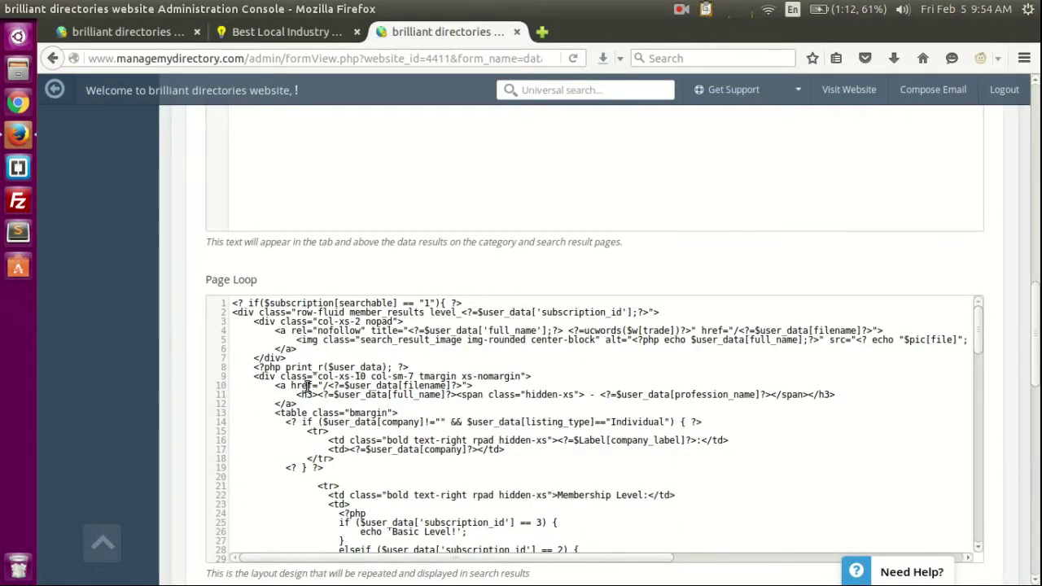
pyautogui.click(414, 367)
pyautogui.hotkey('shift', 'Home')
pyautogui.hotkey('shift', 'Home')
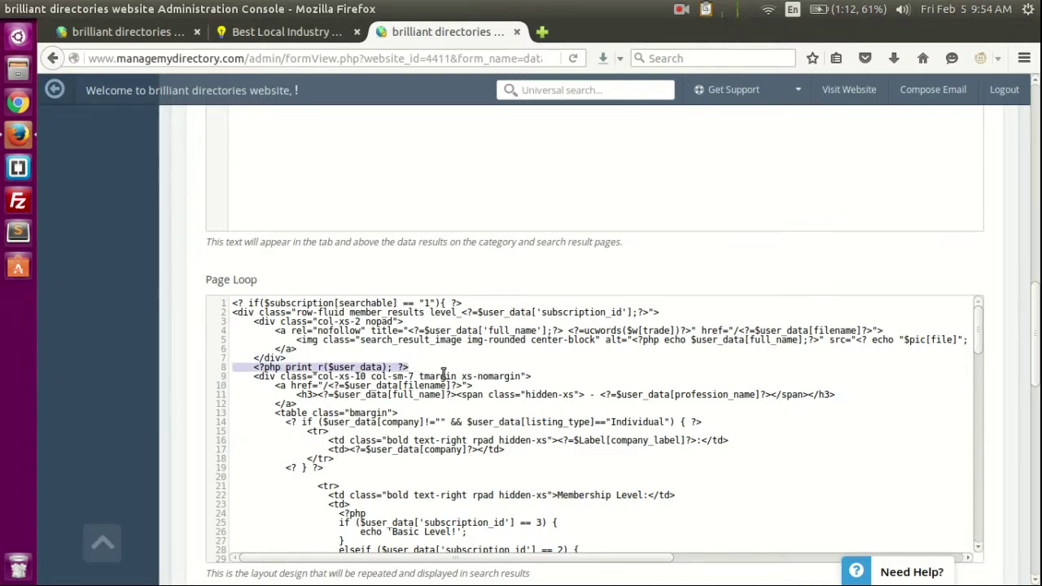
pyautogui.press('BackSpace')
pyautogui.press('BackSpace')
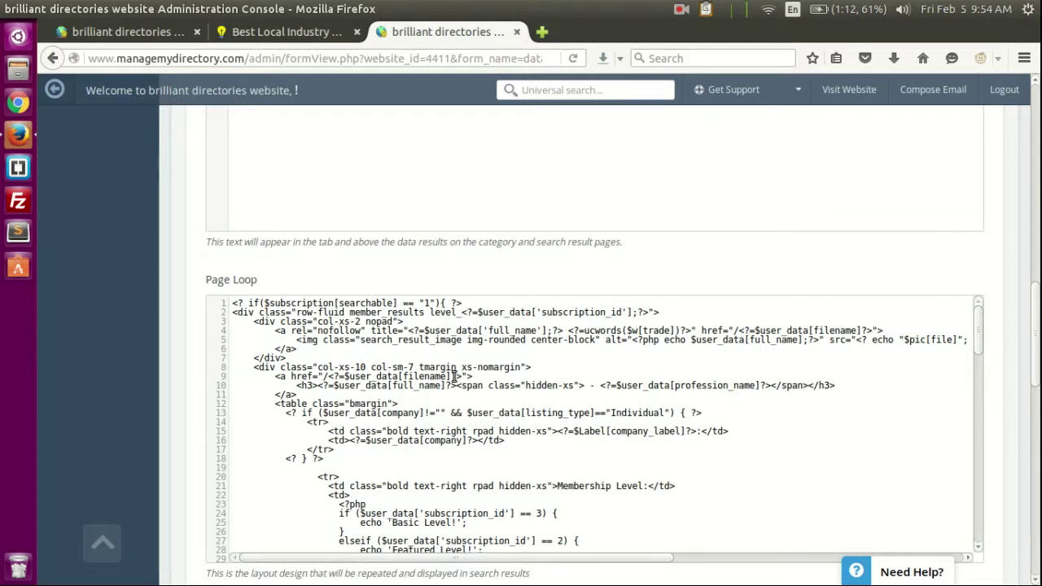
# Step: Review the Page Header and Page Loop code in the Member Profile Page Settings
pyautogui.scroll(10, 180, 396)
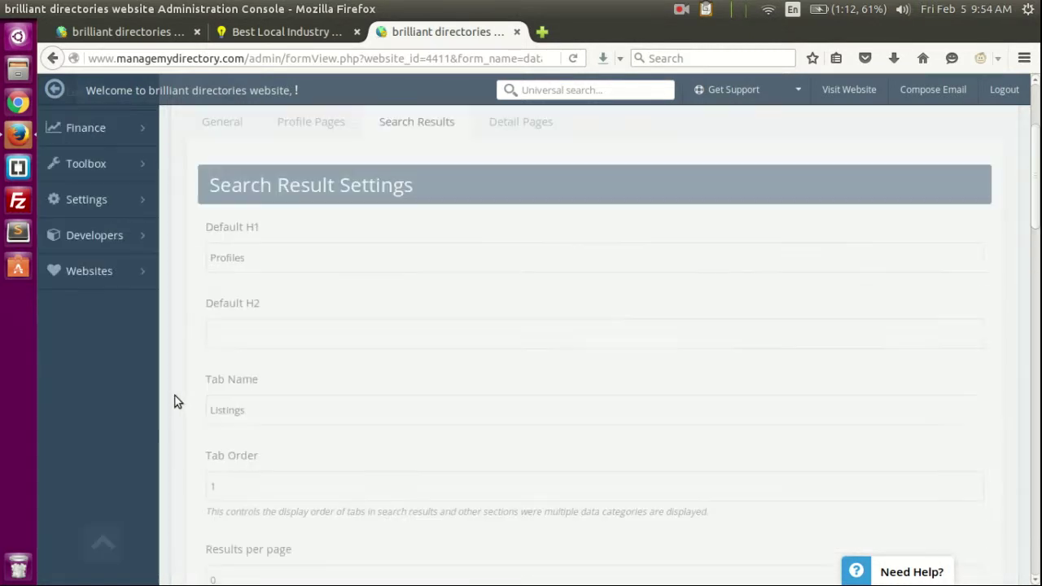
pyautogui.click(312, 298)
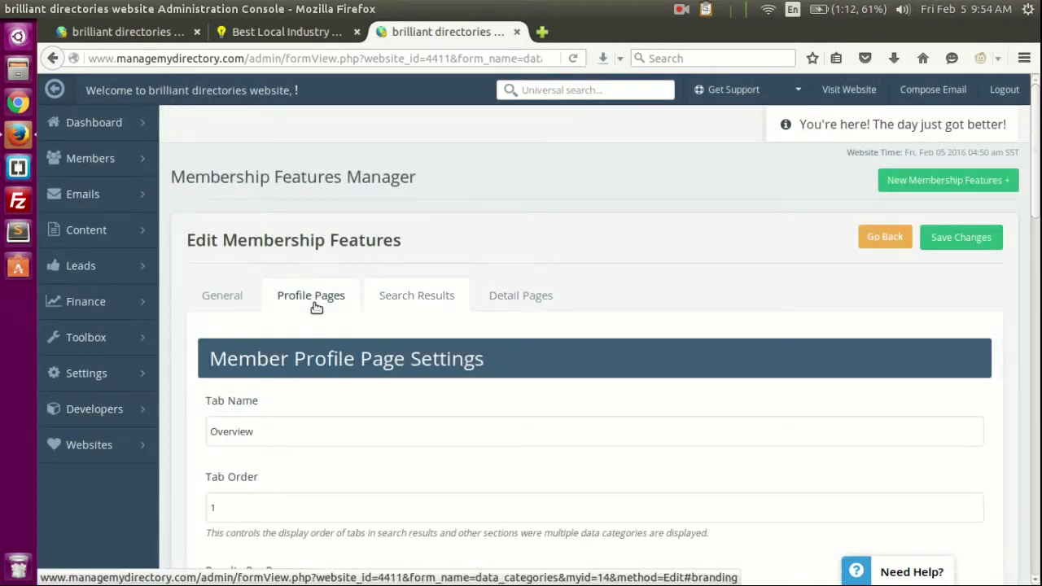
pyautogui.scroll(-10, 180, 391)
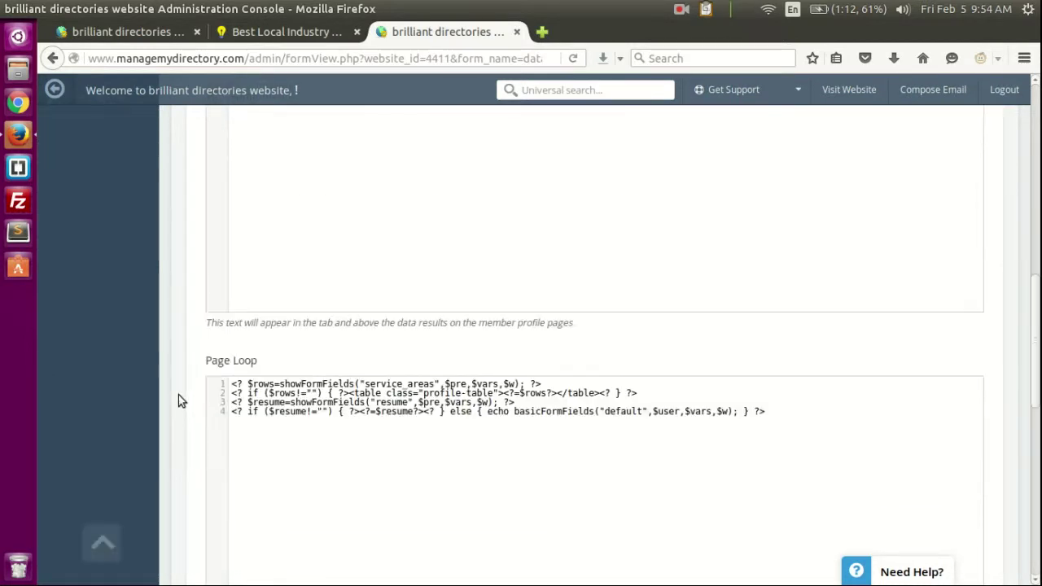
pyautogui.scroll(6, 180, 389)
pyautogui.scroll(2, 298, 170)
pyautogui.scroll(-4, 293, 236)
pyautogui.scroll(3, 309, 261)
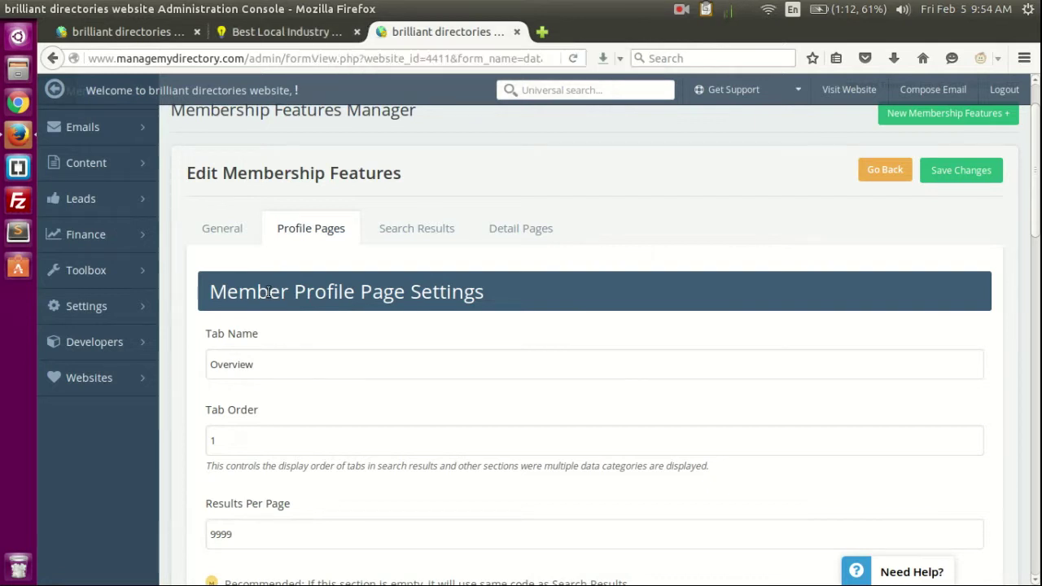
pyautogui.scroll(2, 298, 294)
pyautogui.scroll(-10, 354, 358)
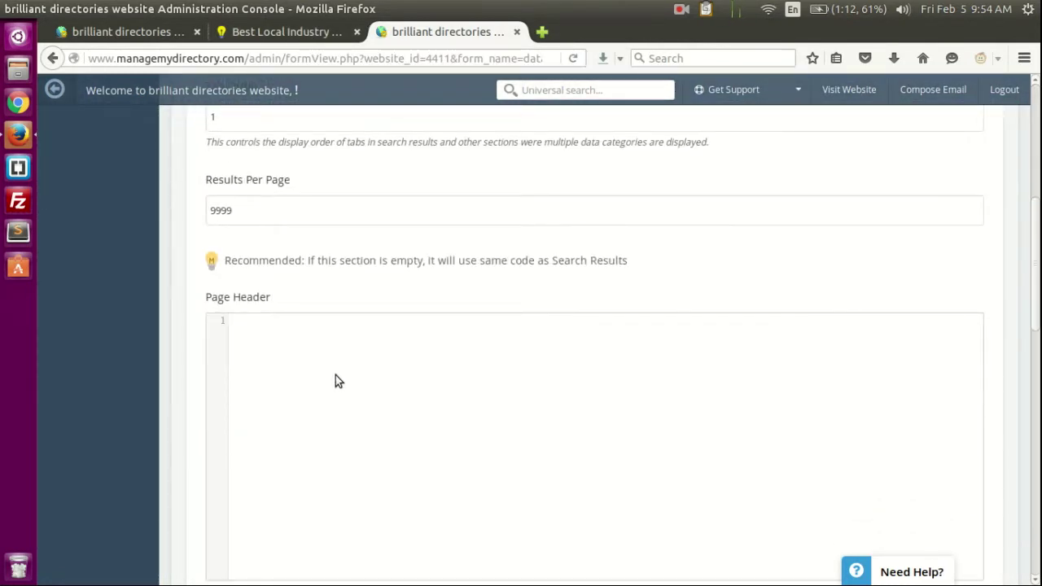
pyautogui.scroll(5, 379, 414)
pyautogui.scroll(3, 290, 171)
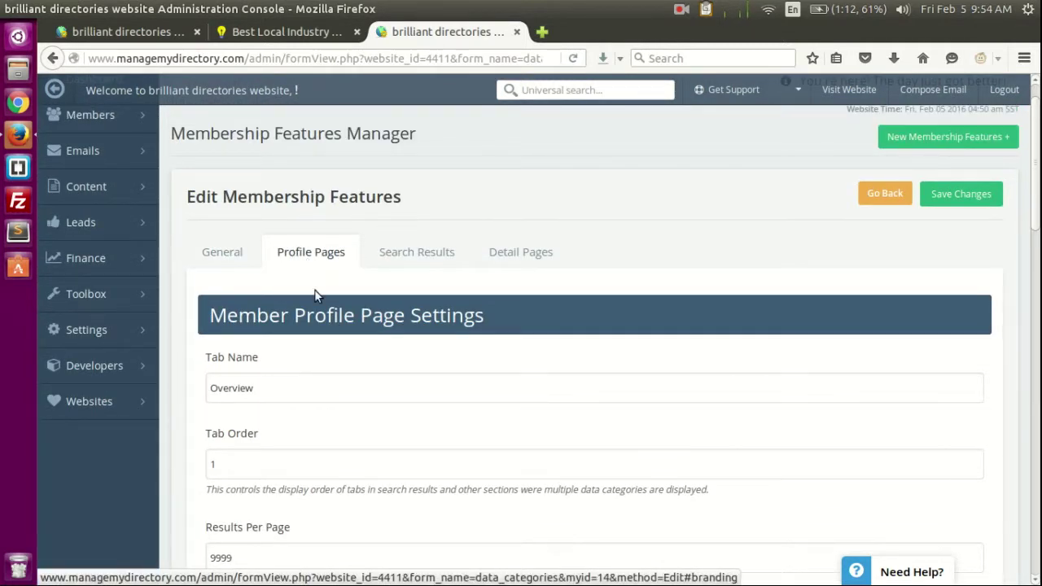
# Step: Reload the search results page and check the member listings for leftover printed data
pyautogui.click(269, 36)
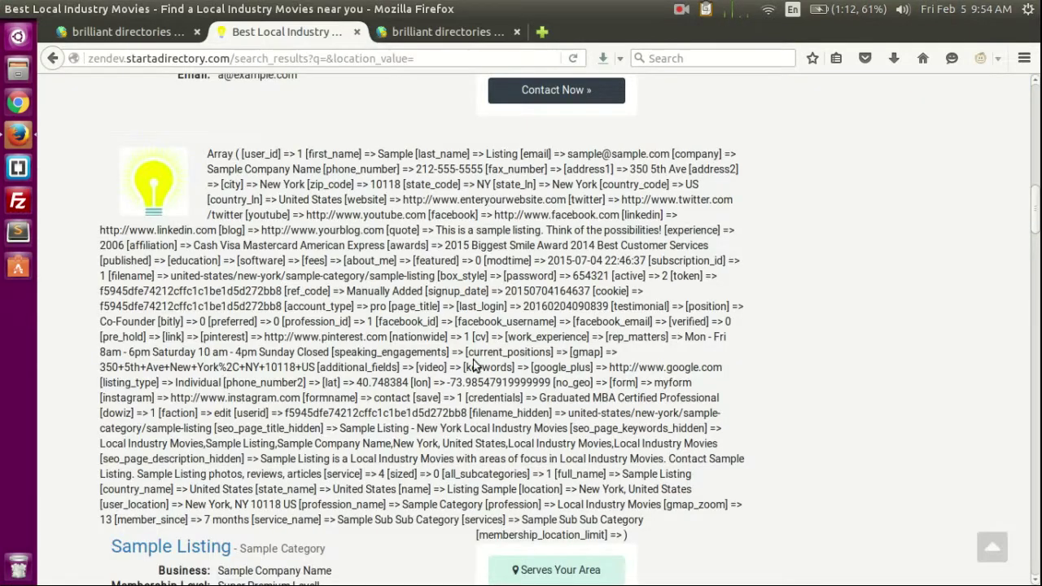
pyautogui.scroll(6, 477, 364)
pyautogui.press('F5')
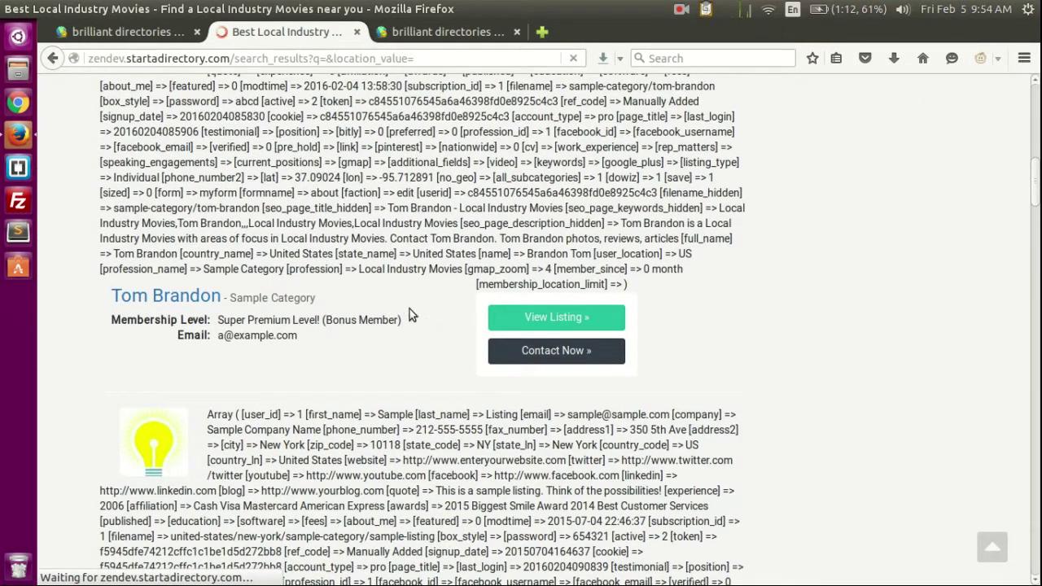
pyautogui.scroll(10, 525, 361)
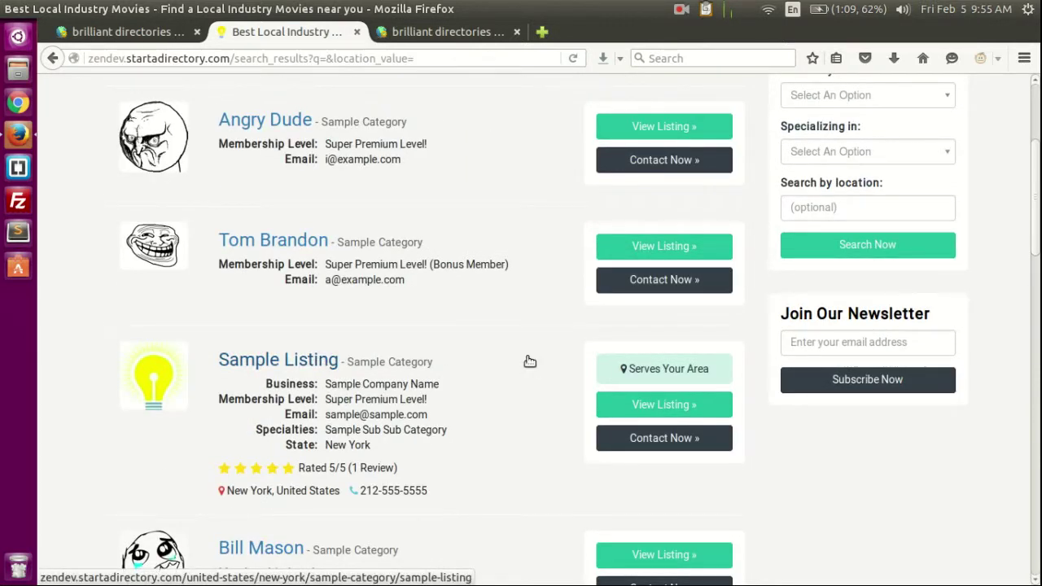
# Step: Open the second listed member's profile and look over its Overview map, Contact Information and Company Details
pyautogui.click(291, 249)
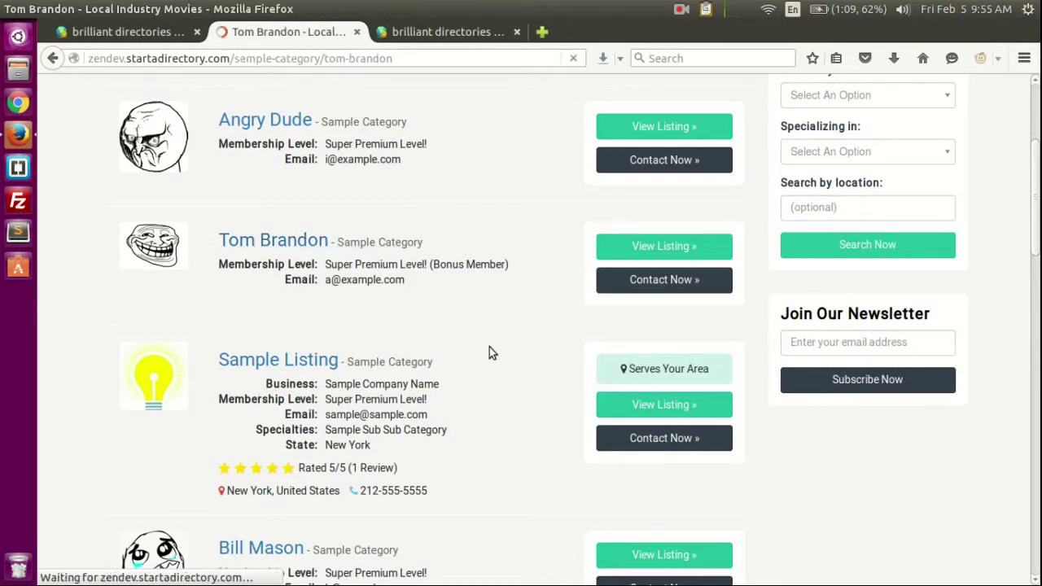
pyautogui.scroll(-4, 750, 354)
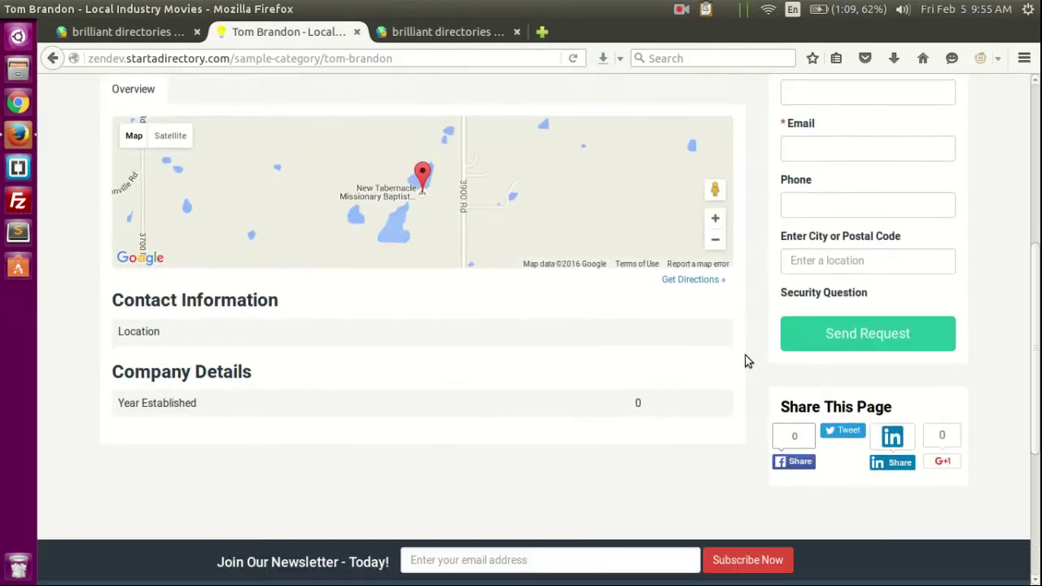
pyautogui.scroll(3, 367, 341)
pyautogui.scroll(-1, 677, 286)
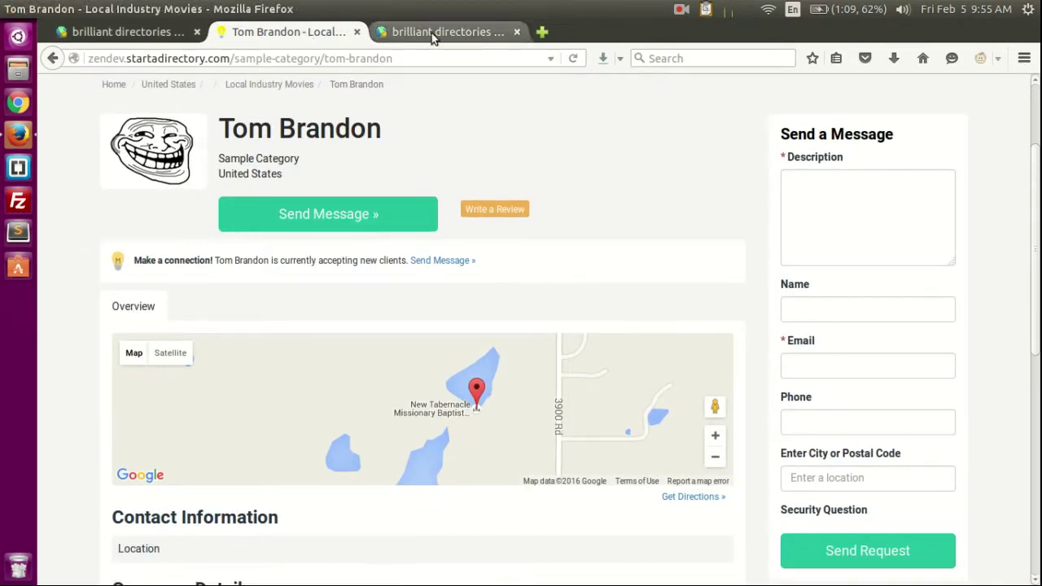
pyautogui.scroll(-4, 369, 527)
pyautogui.scroll(3, 371, 315)
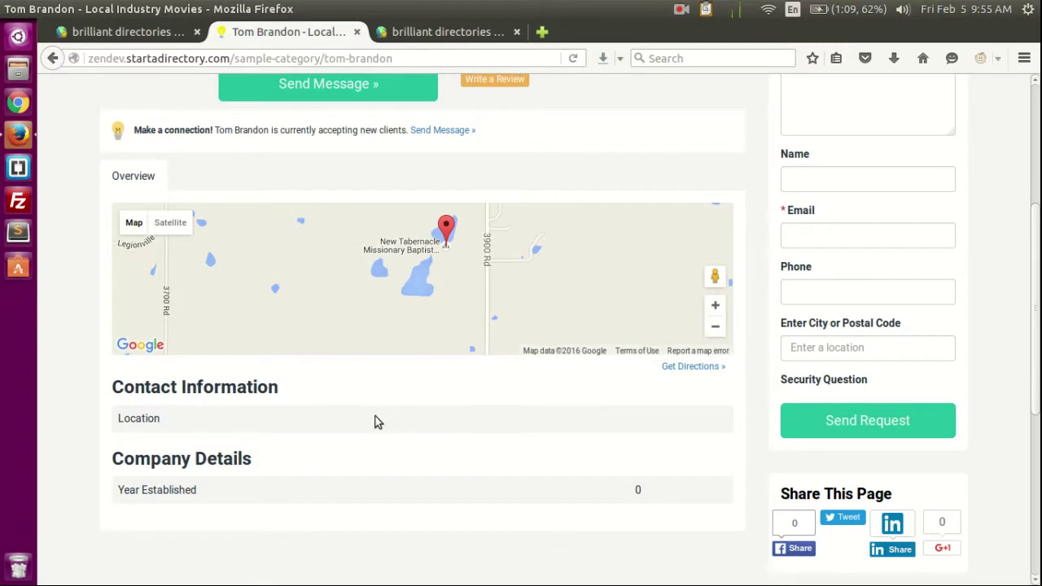
pyautogui.scroll(3, 524, 274)
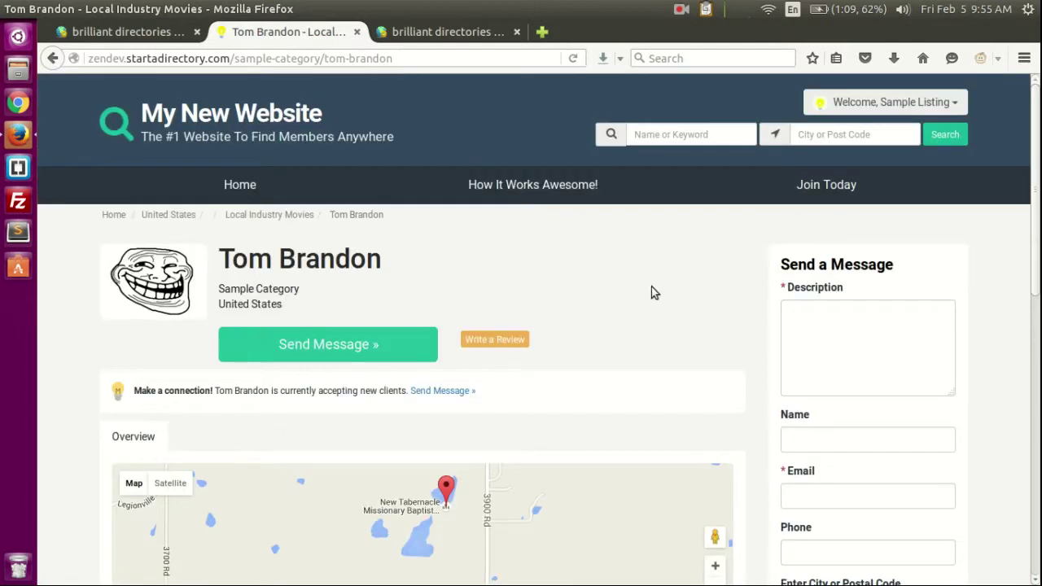
pyautogui.scroll(-1, 655, 293)
pyautogui.scroll(1, 681, 279)
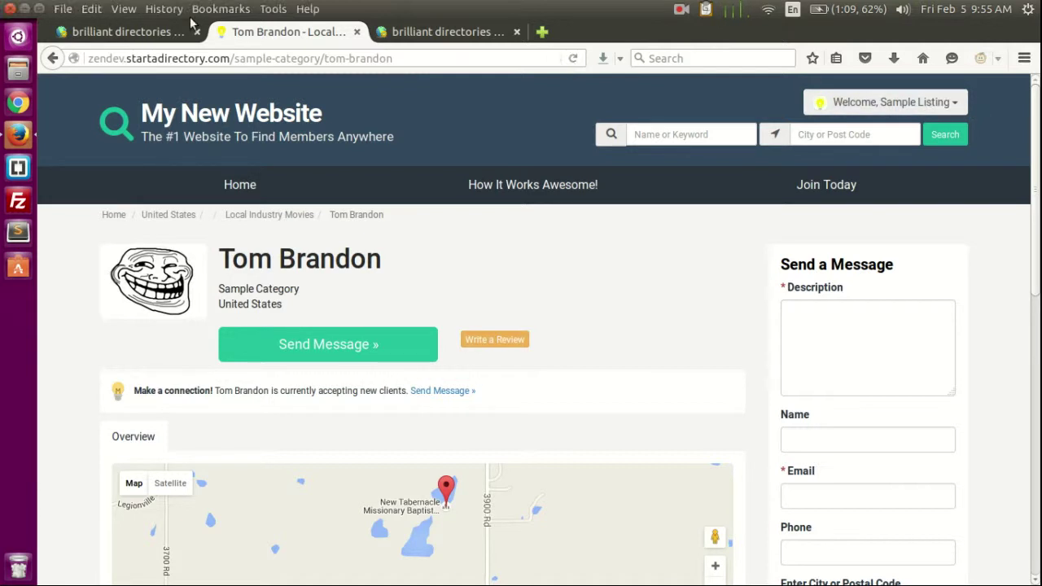
# Step: Open the members list from the admin console in a new tab and look up the Sample Listing member's ID
pyautogui.click(133, 33)
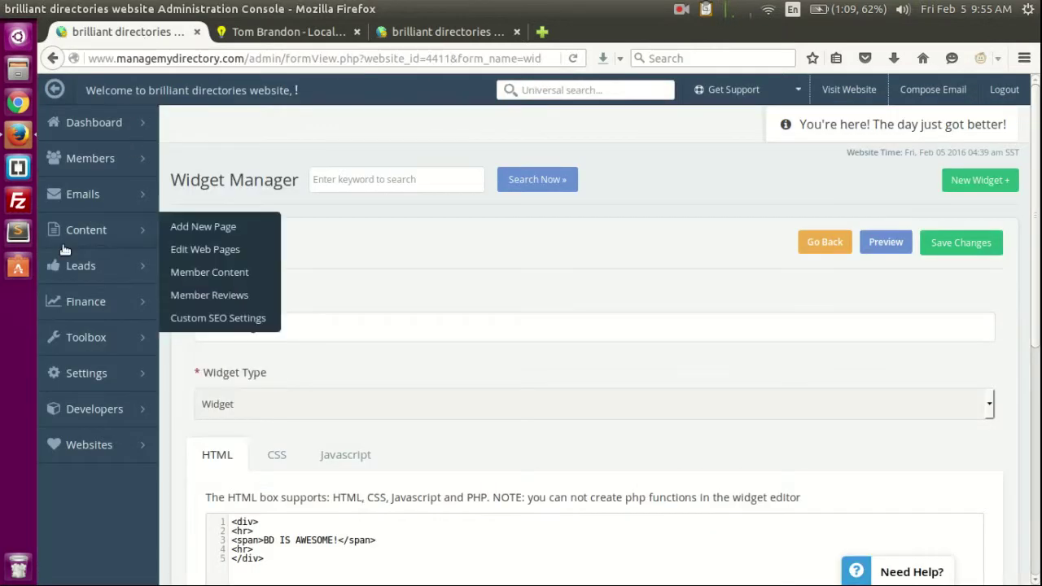
pyautogui.middleClick(86, 156)
pyautogui.click(263, 36)
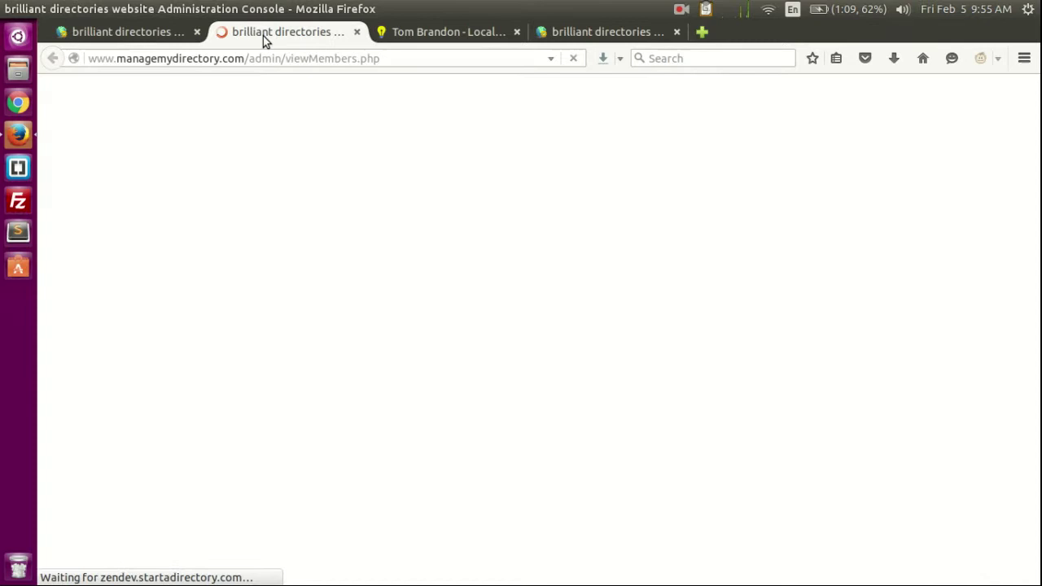
pyautogui.scroll(-10, 597, 436)
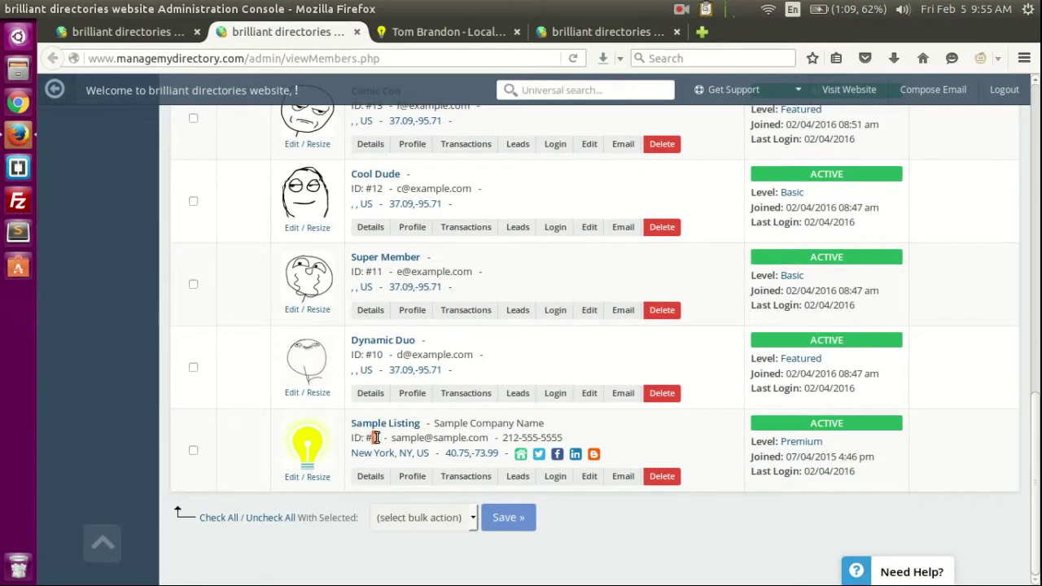
pyautogui.scroll(6, 407, 460)
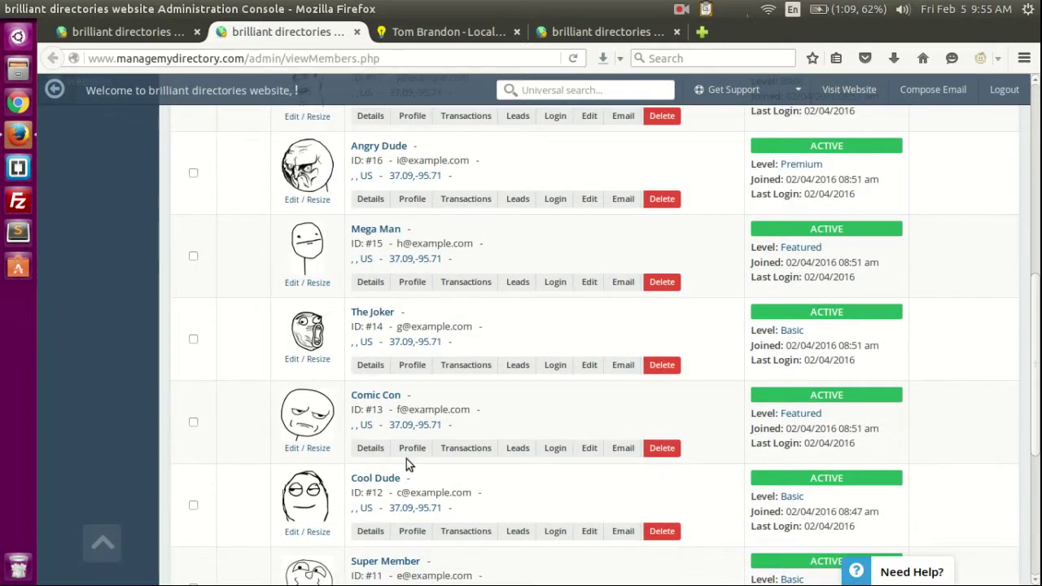
pyautogui.scroll(4, 453, 359)
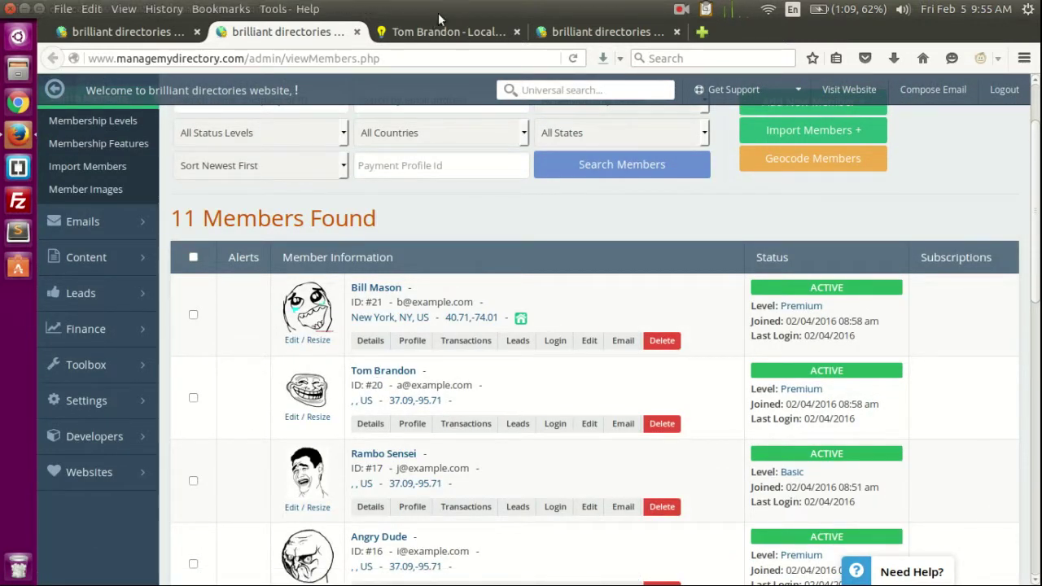
# Step: Add a PHP block containing print_r($_COOKIE); to the Page Header code of the Overview feature's Member Profile Page Settings
pyautogui.click(487, 31)
pyautogui.click(572, 31)
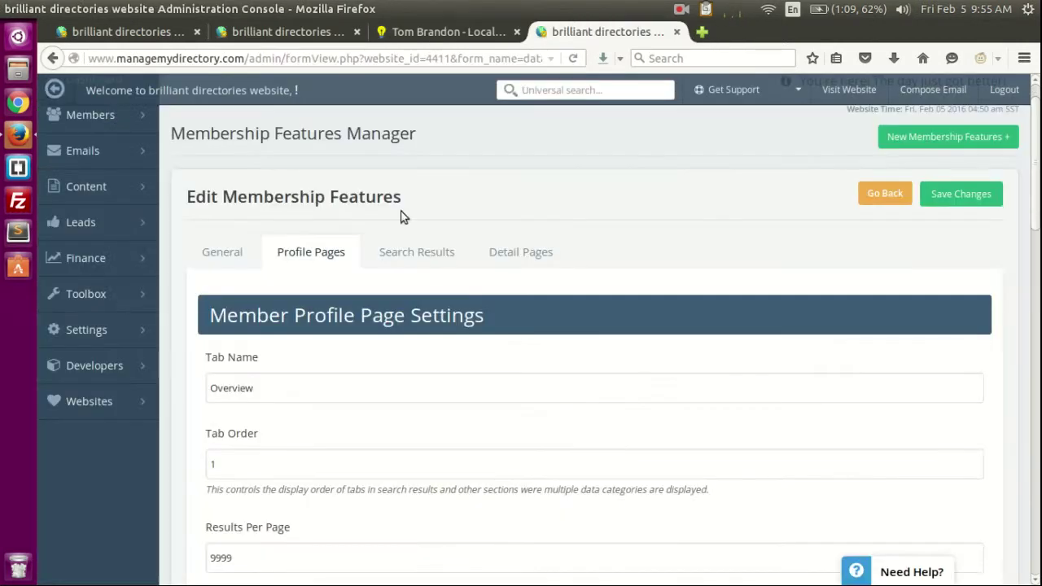
pyautogui.scroll(-3, 456, 245)
pyautogui.scroll(-3, 407, 285)
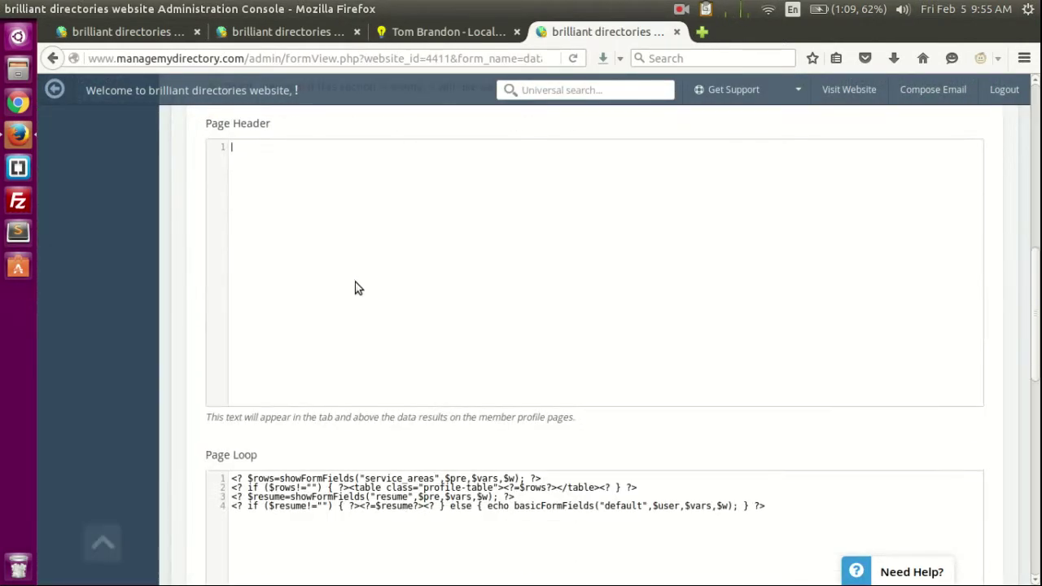
pyautogui.scroll(1, 260, 313)
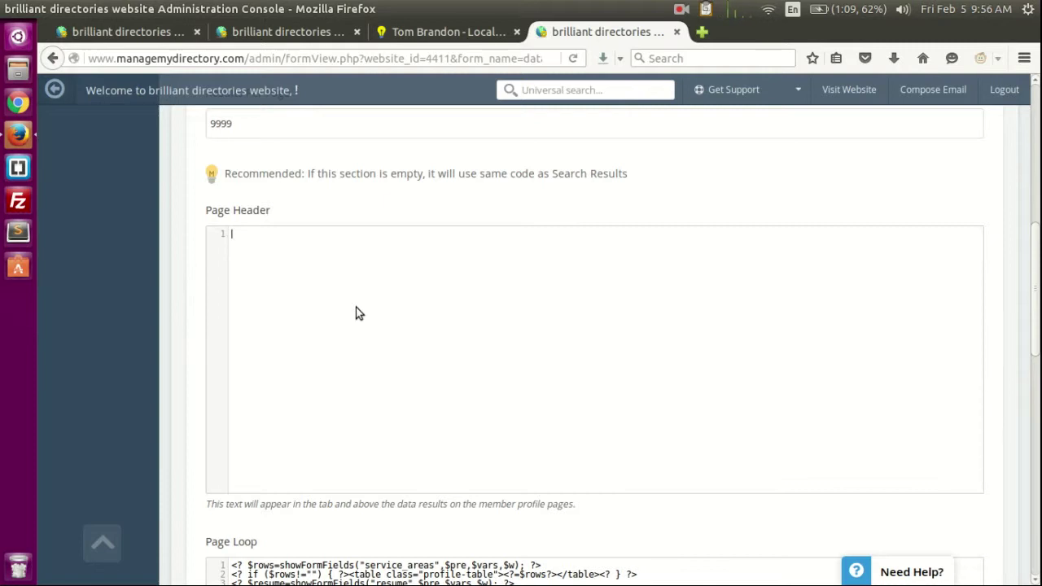
pyautogui.write('<?php')
pyautogui.press('Return')
pyautogui.write('?>')
pyautogui.press('Up')
pyautogui.press('End')
pyautogui.press('Return')
pyautogui.write('print')
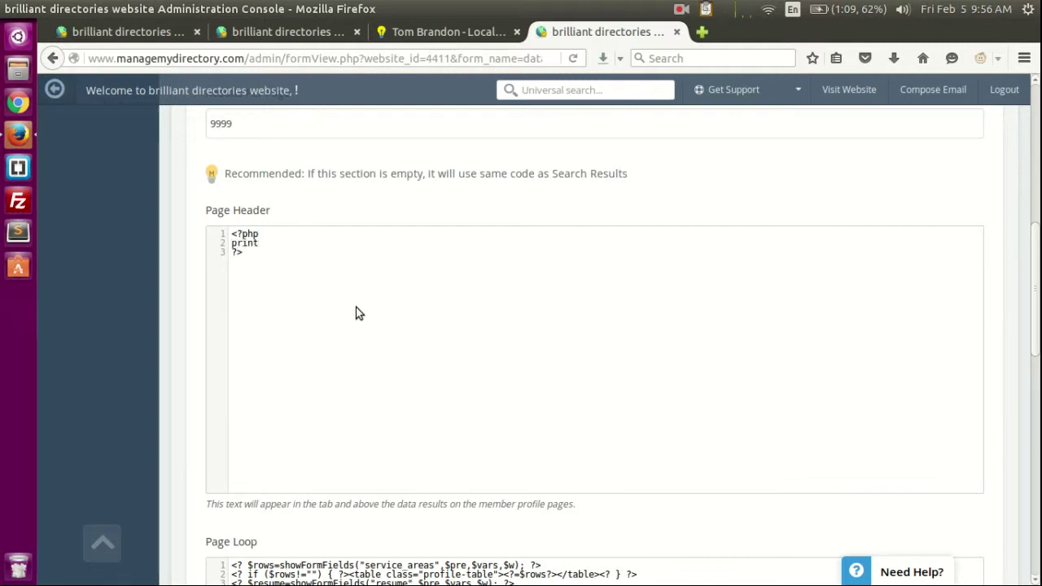
pyautogui.write('_r($_COOKIE);')
# Step: Reload the public member profile and examine the cookie array printed under Overview, especially the userid entry
pyautogui.click(456, 32)
pyautogui.press('F5')
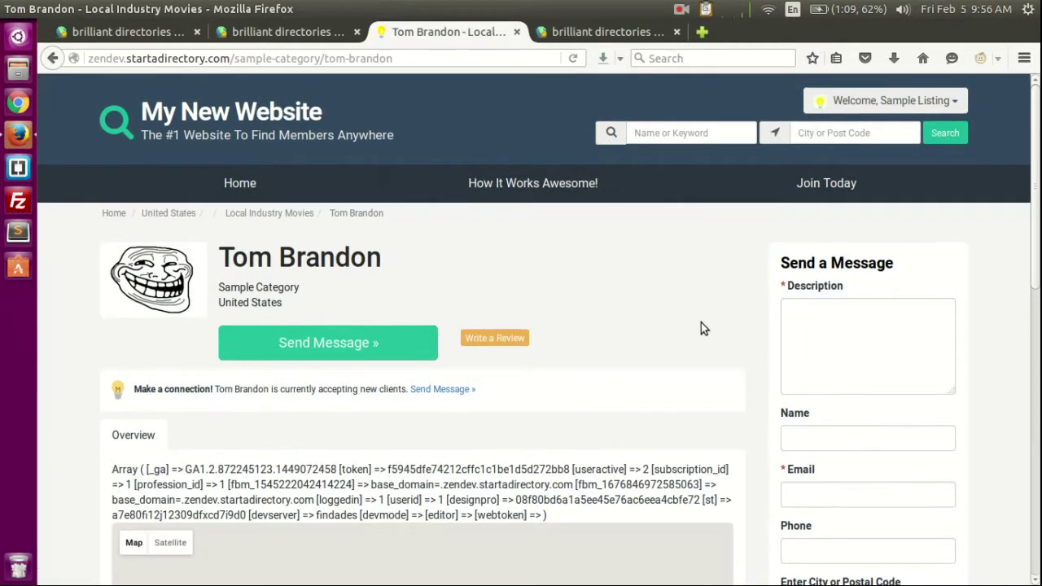
pyautogui.scroll(-3, 700, 322)
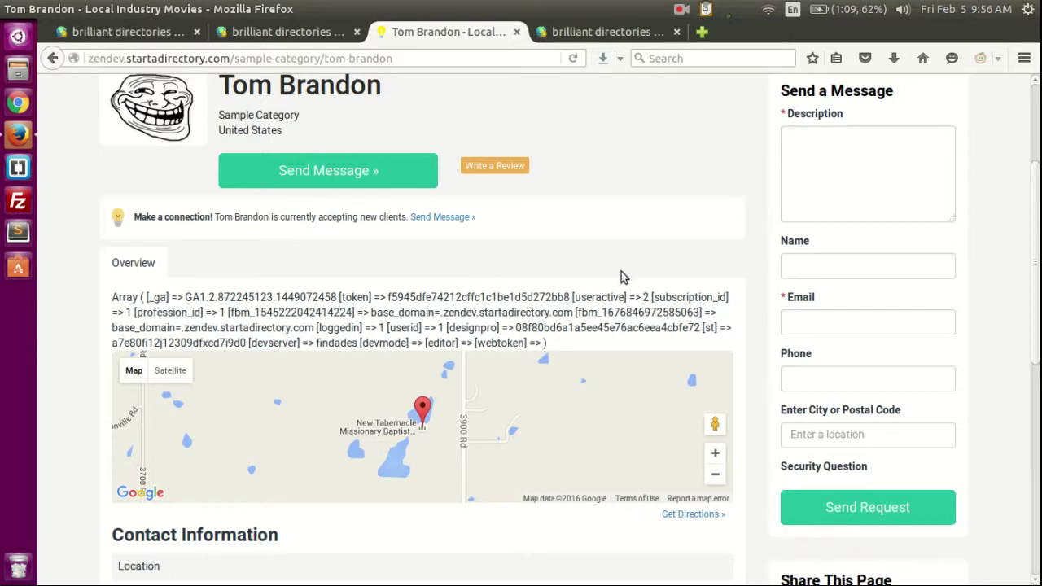
pyautogui.scroll(3, 728, 298)
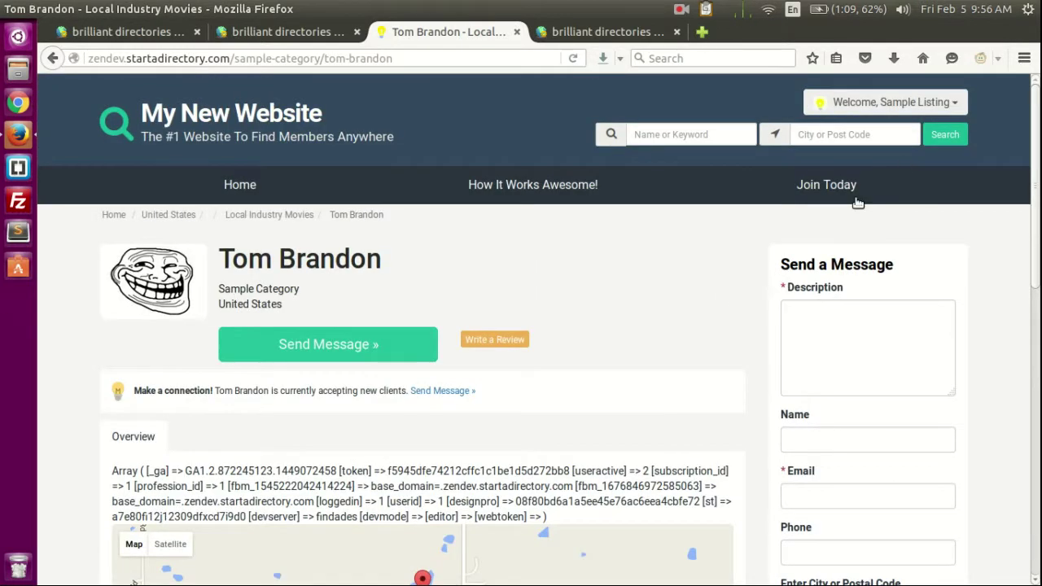
pyautogui.scroll(-2, 693, 249)
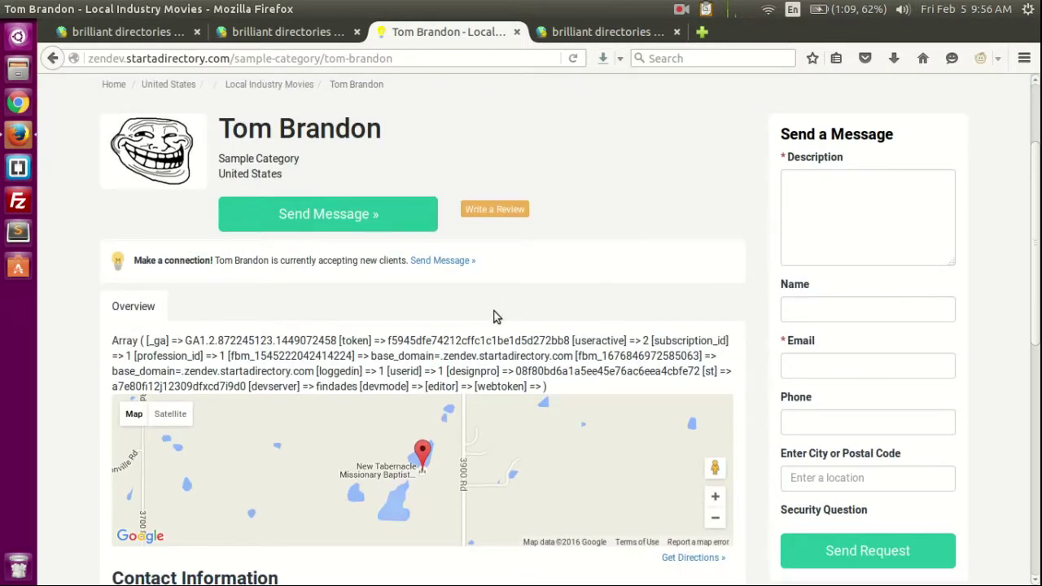
pyautogui.moveTo(391, 370); pyautogui.dragTo(417, 370)
pyautogui.click(405, 373)
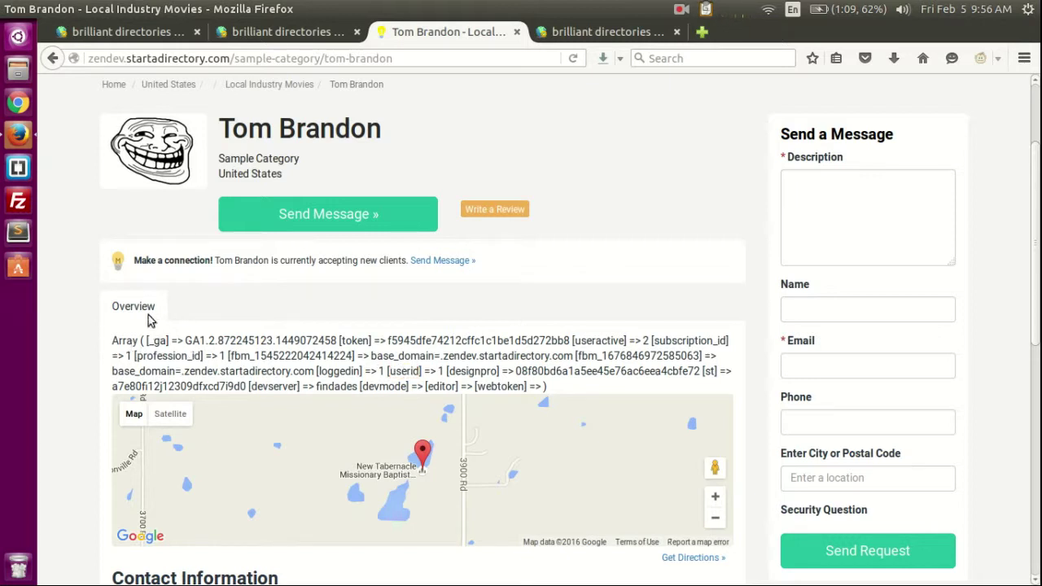
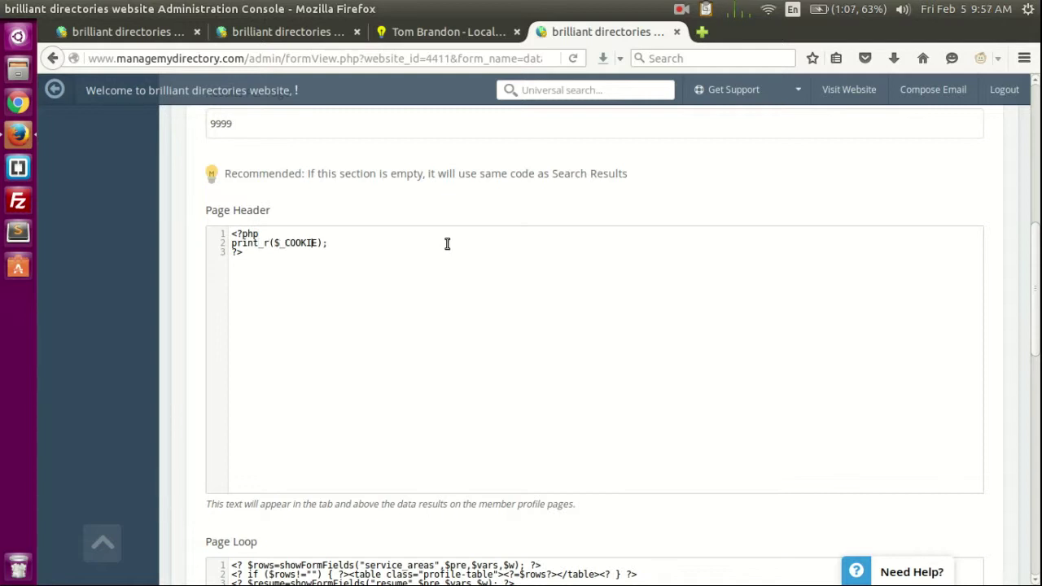
# Step: Change the print_r argument in the Page Header code to $_COOKIE[userid]
pyautogui.write('userid')
pyautogui.press('Right')
pyautogui.hotkey('shift', 'Left')
pyautogui.hotkey('shift', 'Left')
pyautogui.hotkey('shift', 'Left')
pyautogui.hotkey('shift', 'Left')
pyautogui.hotkey('shift', 'Left')
pyautogui.hotkey('shift', 'Left')
pyautogui.hotkey('shift', 'Left')
pyautogui.hotkey('shift', 'Left')
pyautogui.hotkey('shift', 'Left')
pyautogui.hotkey('shift', 'Left')
pyautogui.hotkey('shift', 'Left')
pyautogui.hotkey('shift', 'Left')
pyautogui.hotkey('shift', 'Left')
pyautogui.hotkey('shift', 'Left')
pyautogui.hotkey('shift', 'Left')
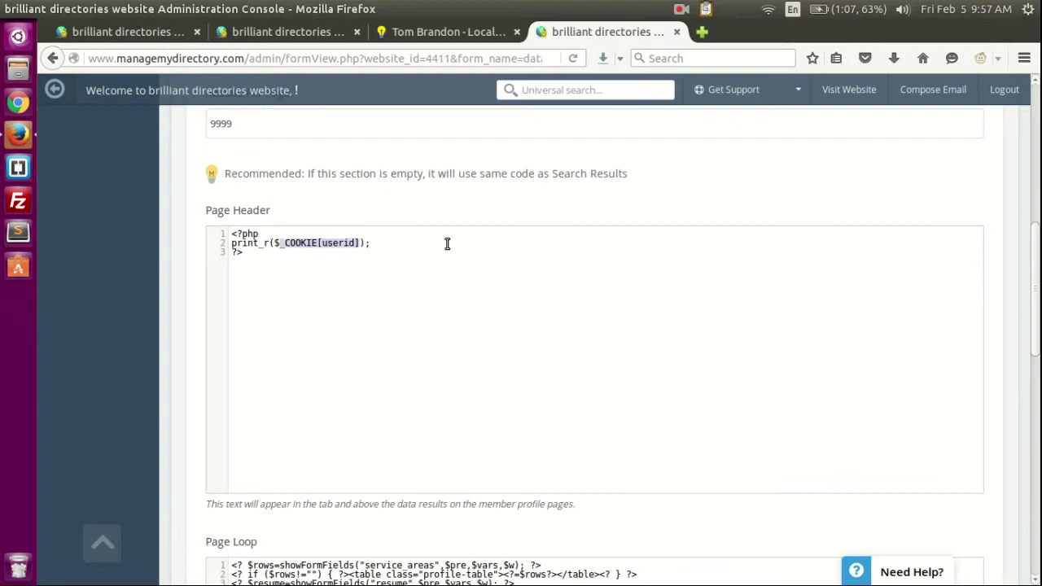
# Step: Replace the print_r call in the Page Header with an empty if block testing $_COOKIE[userid] == 1
pyautogui.press('Left')
pyautogui.hotkey('shift', 'Home')
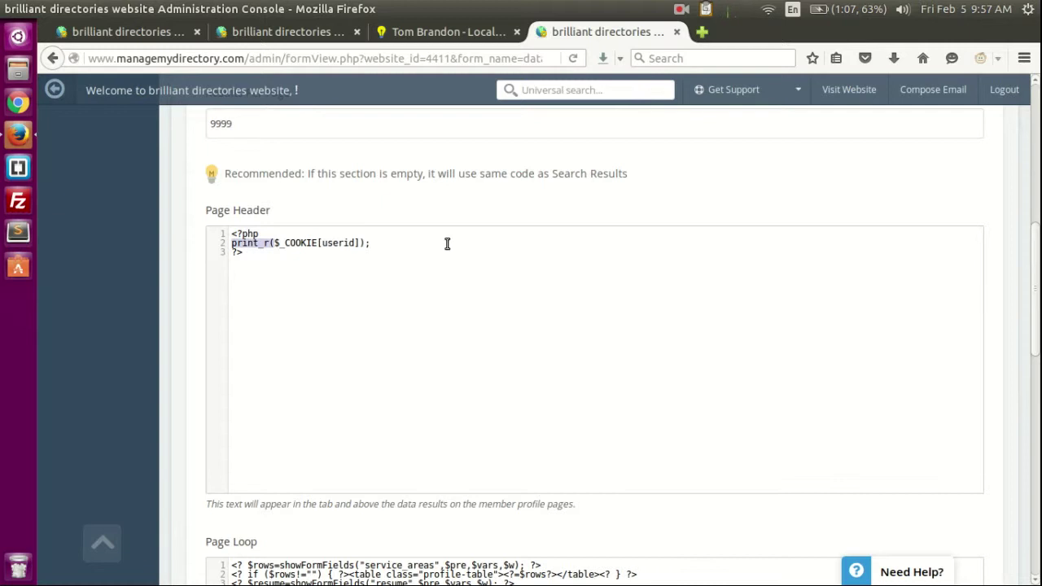
pyautogui.press('BackSpace')
pyautogui.press('BackSpace')
pyautogui.press('BackSpace')
pyautogui.press('Home')
pyautogui.write('if (')
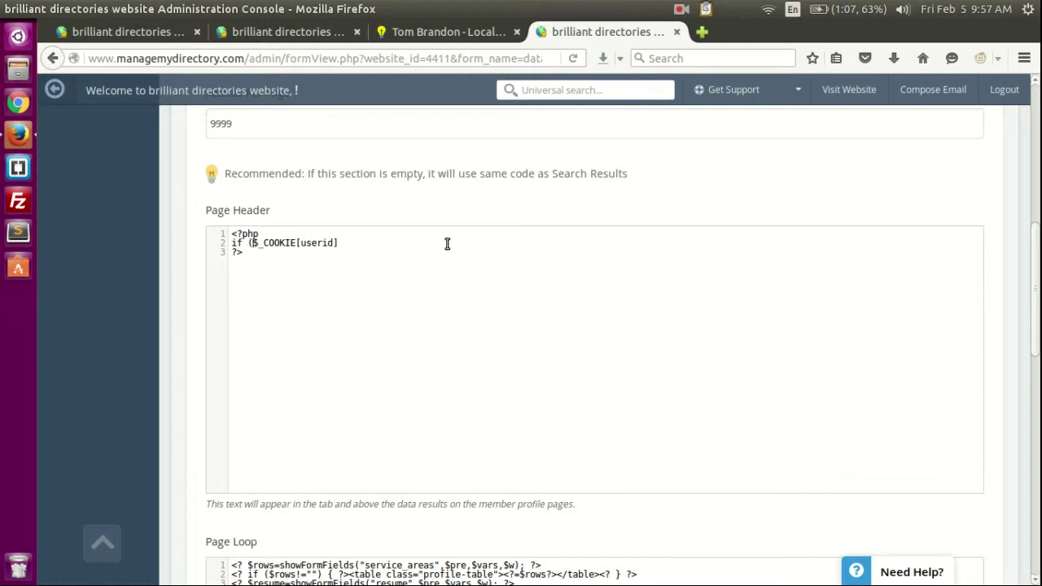
pyautogui.write('== 1) {}')
pyautogui.press('Left')
pyautogui.press('Return')
pyautogui.press('Return')
# Step: Inside the if block, echo "Admin Watching Page" and save the membership feature
pyautogui.press('Up')
pyautogui.write('echo "Admi')
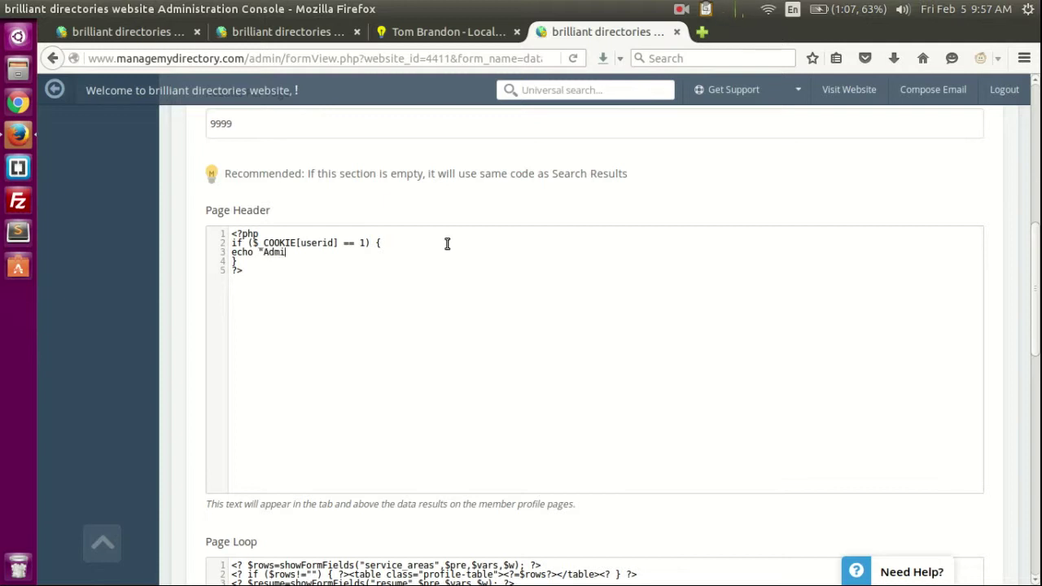
pyautogui.write('n Watching Page";')
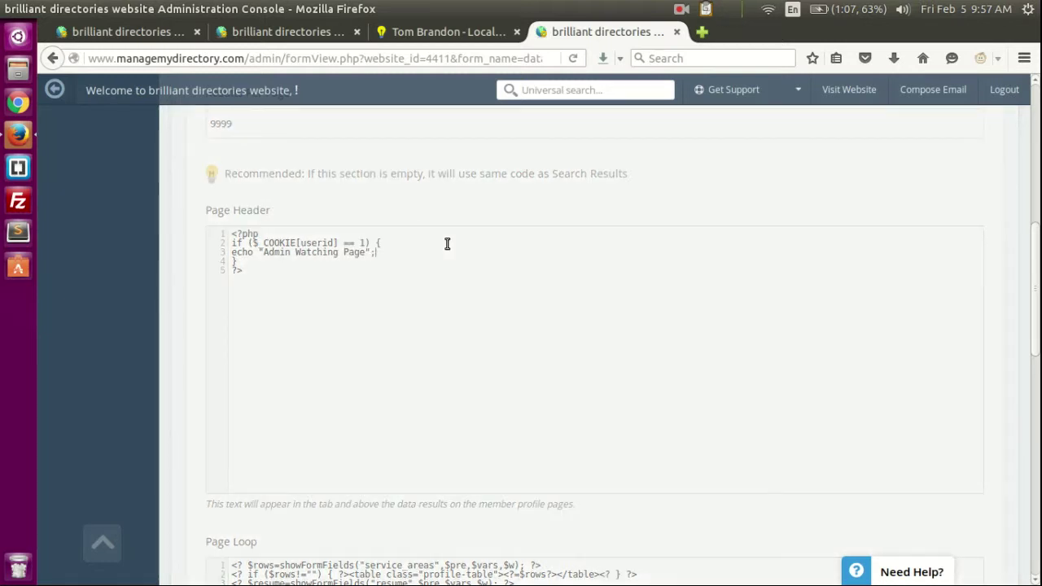
pyautogui.rightClick(446, 245)
pyautogui.click(366, 244)
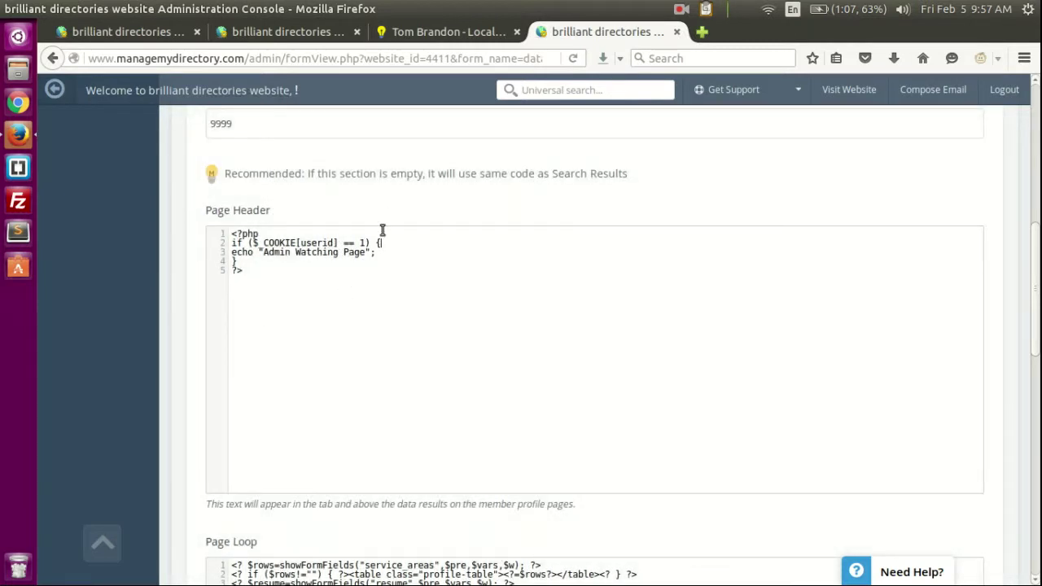
# Step: Reload the member profile as Sample Listing and check for the echoed admin text under Overview
pyautogui.click(453, 24)
pyautogui.scroll(3, 813, 122)
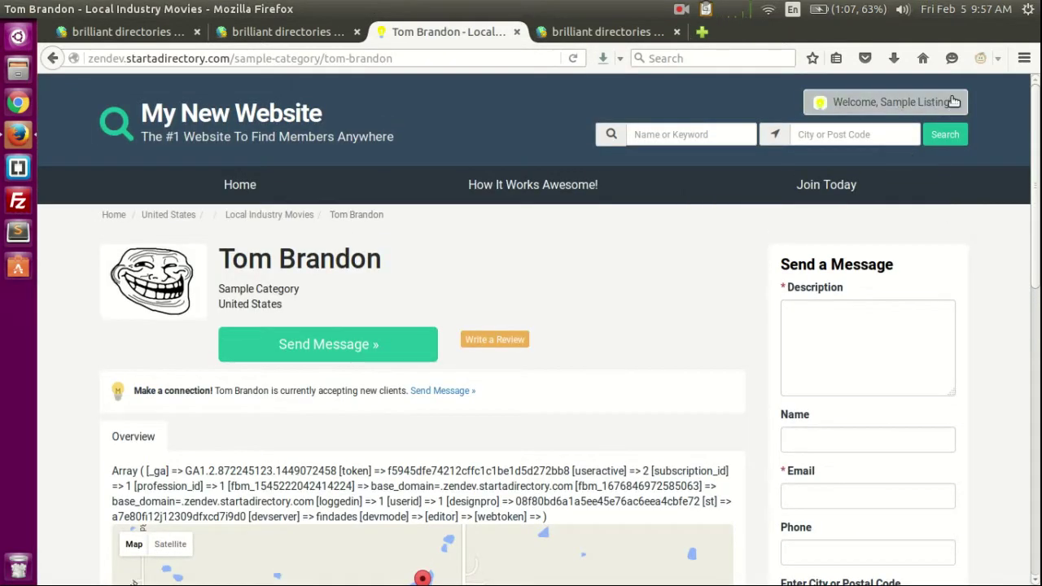
pyautogui.press('F5')
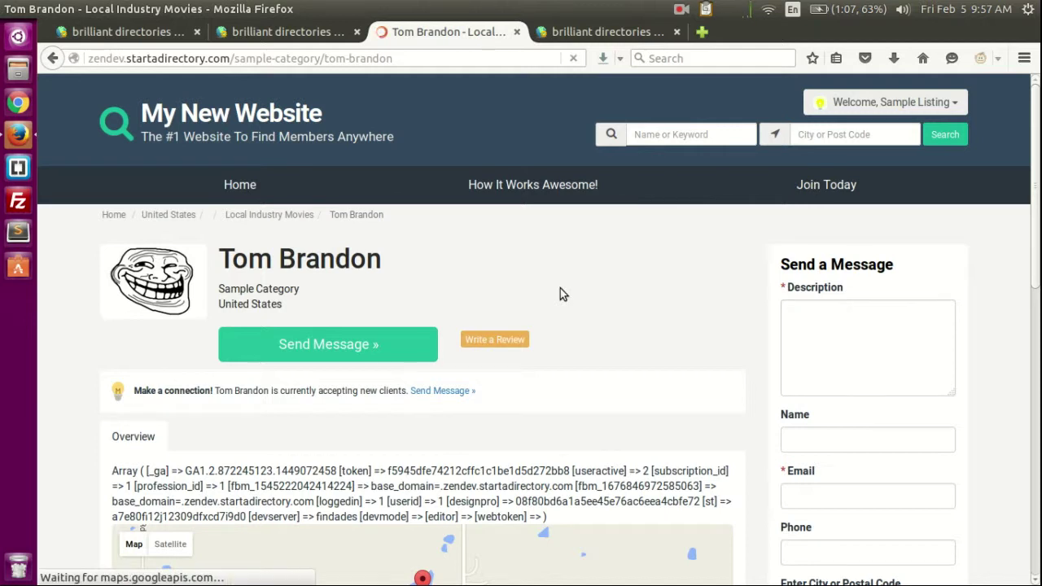
pyautogui.scroll(-3, 276, 304)
pyautogui.tripleClick(170, 338)
pyautogui.scroll(3, 597, 293)
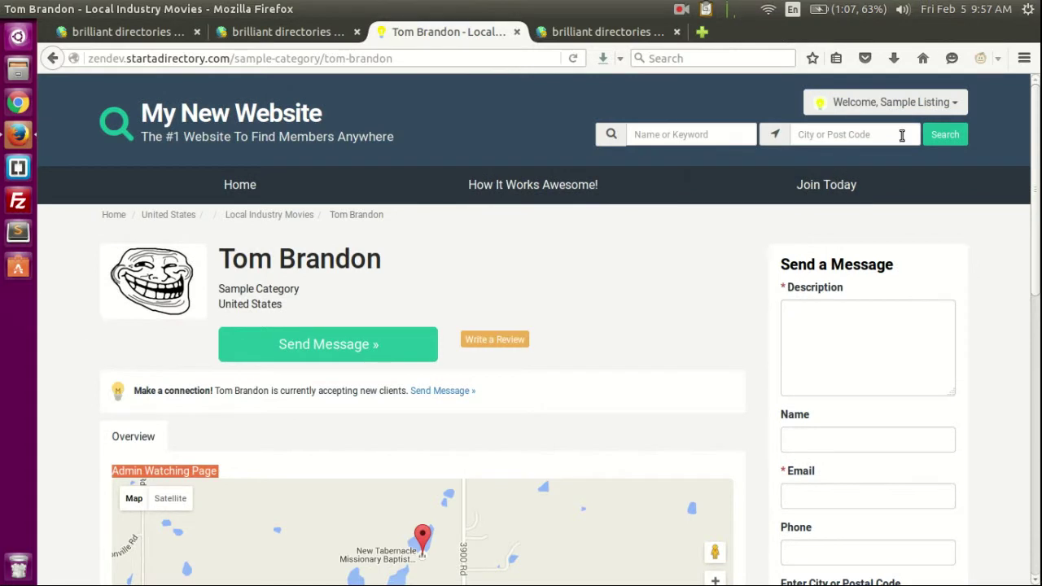
# Step: Log out of the Sample Listing account and reopen the same member's profile through search to check Overview as a visitor
pyautogui.click(956, 102)
pyautogui.click(948, 306)
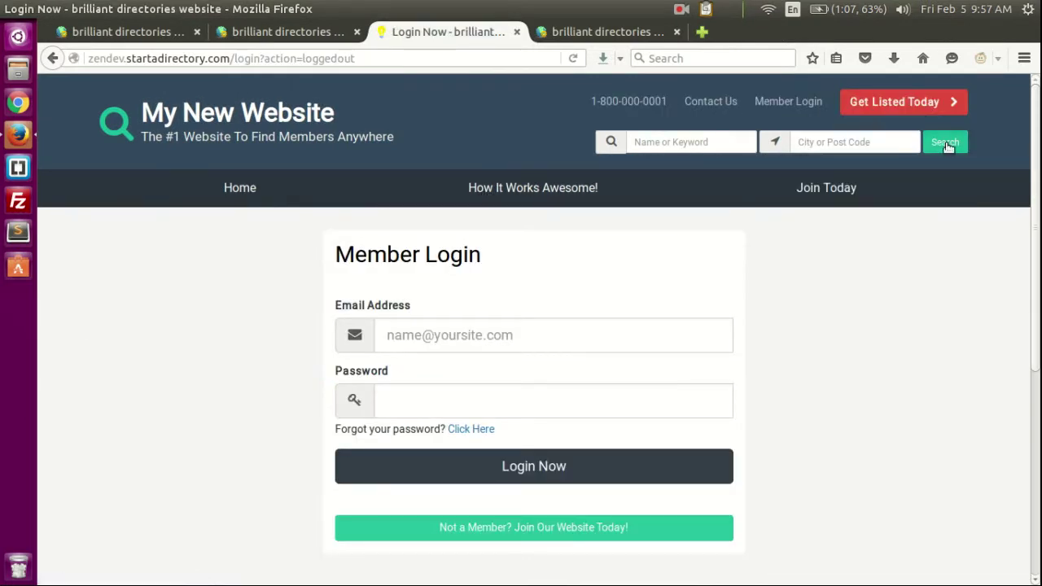
pyautogui.click(944, 142)
pyautogui.scroll(-5, 249, 283)
pyautogui.click(259, 249)
pyautogui.scroll(-3, 324, 297)
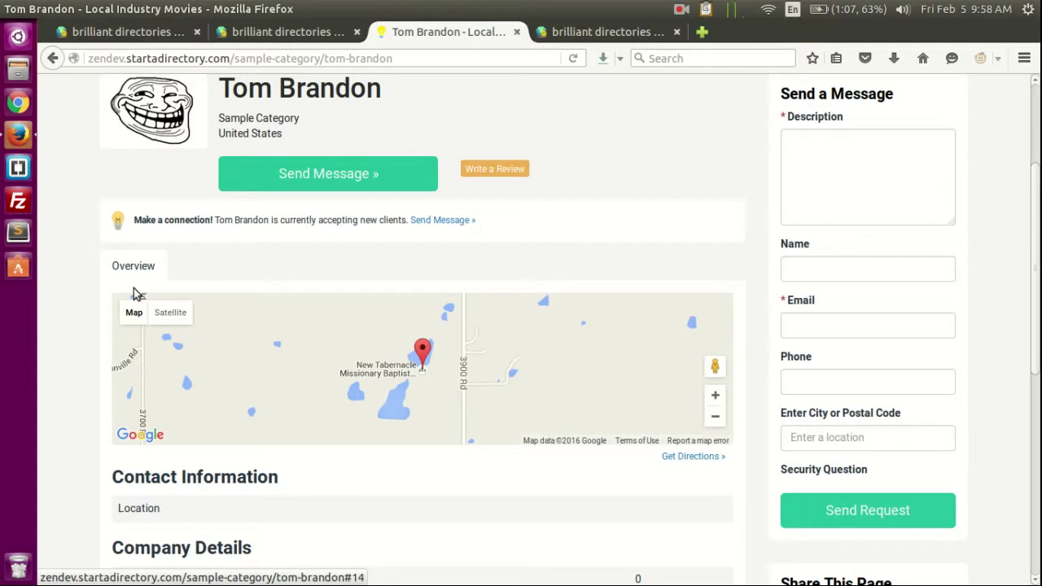
# Step: Log in as the second member in the admin members list and check the Overview section of their public profile
pyautogui.click(300, 32)
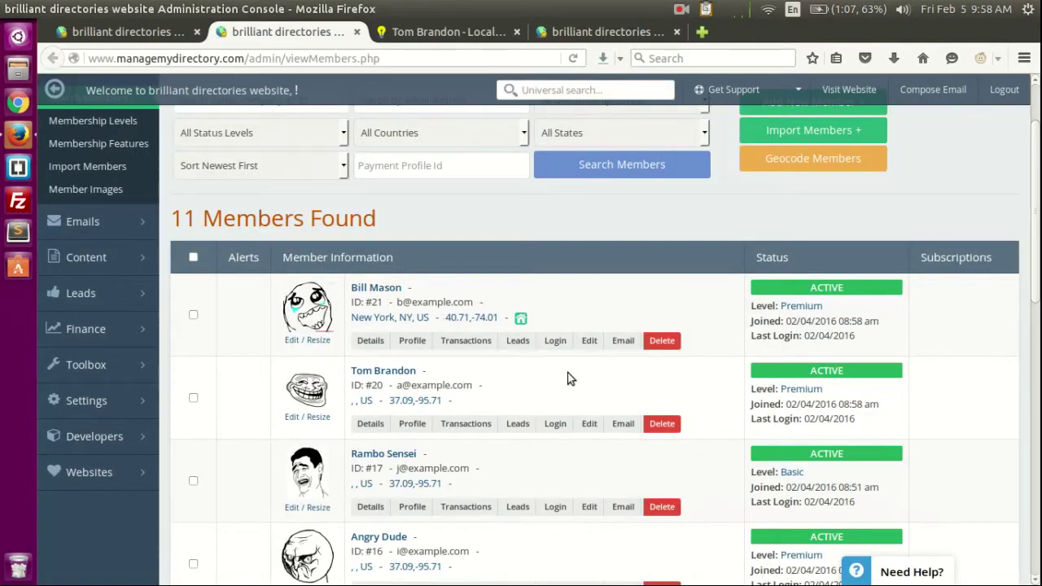
pyautogui.click(557, 423)
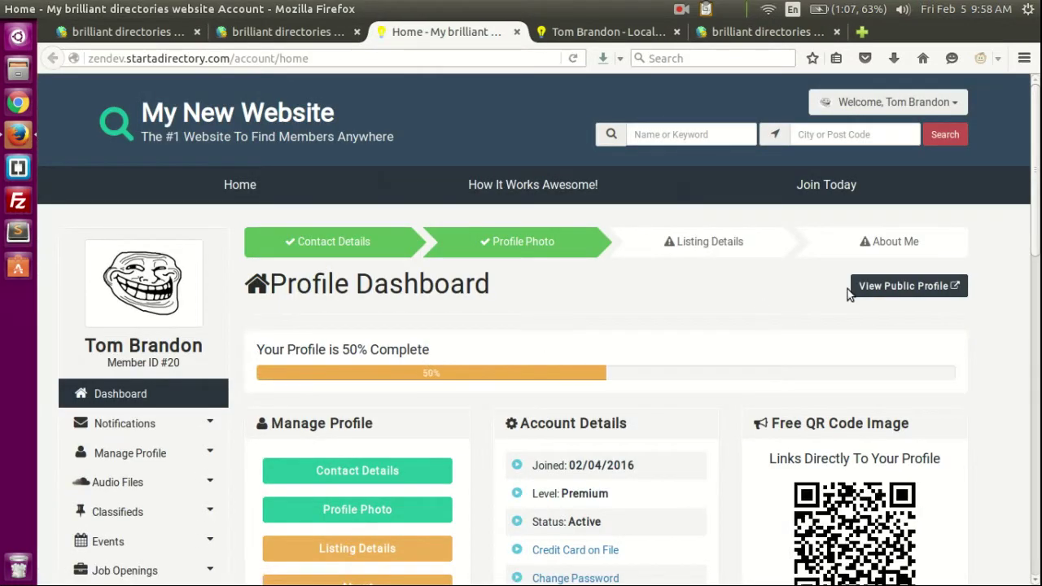
pyautogui.click(901, 286)
pyautogui.scroll(-4, 723, 272)
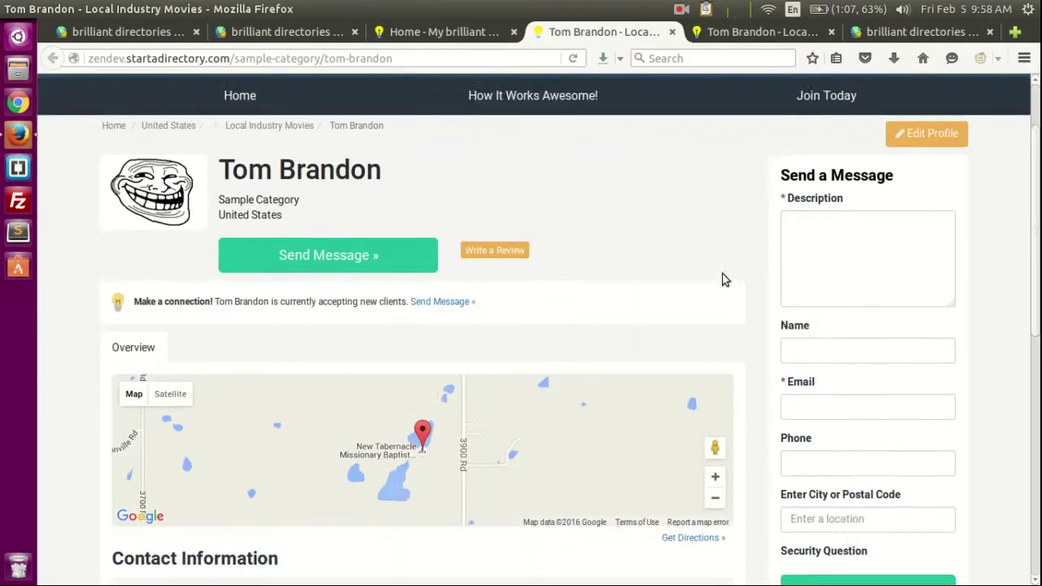
# Step: Close the second member's profile and dashboard tabs, and log in as Sample Listing from the admin members list
pyautogui.middleClick(564, 39)
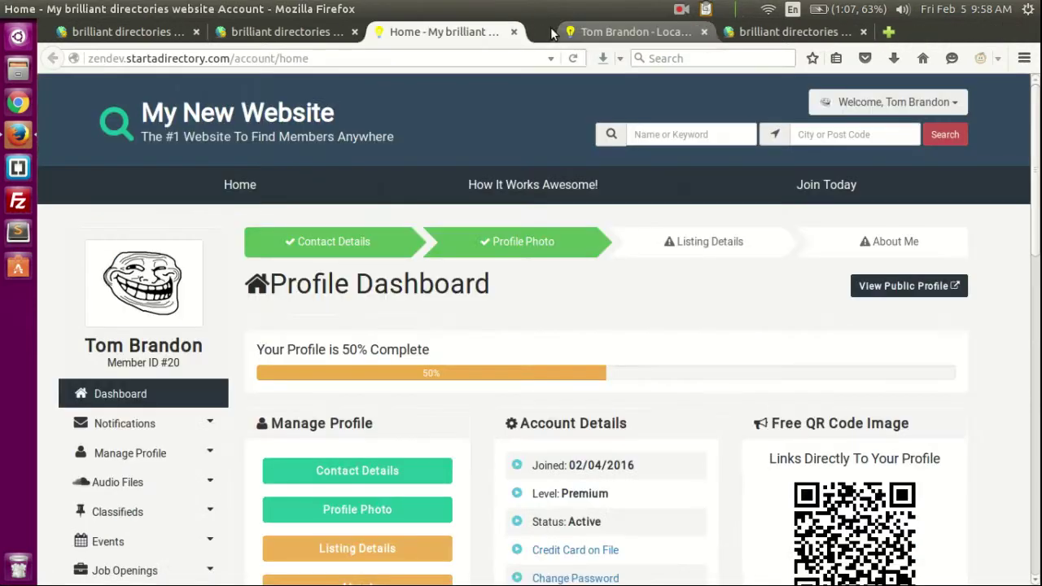
pyautogui.middleClick(465, 30)
pyautogui.middleClick(467, 34)
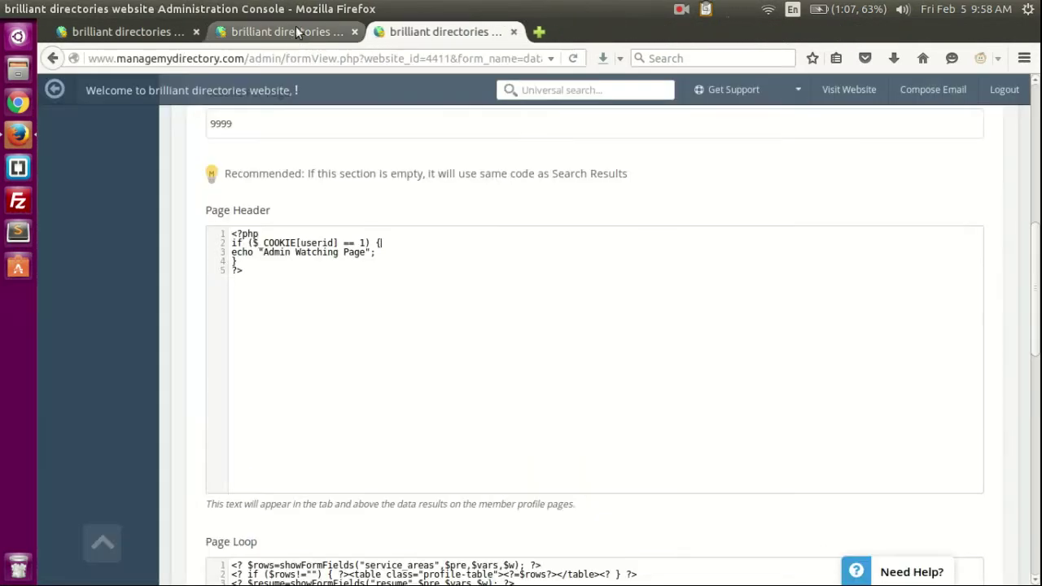
pyautogui.click(296, 31)
pyautogui.scroll(-10, 587, 416)
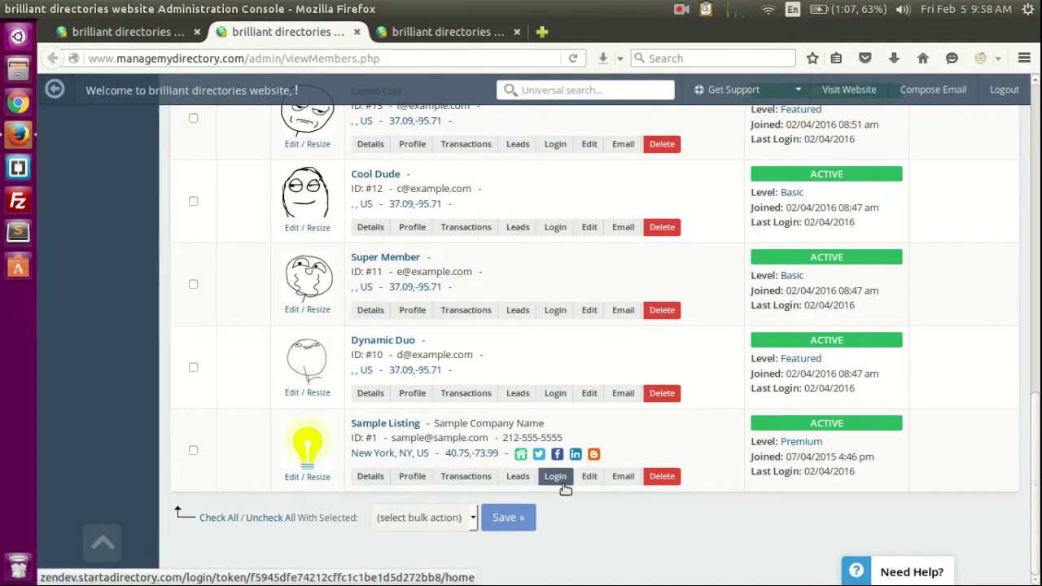
pyautogui.click(555, 476)
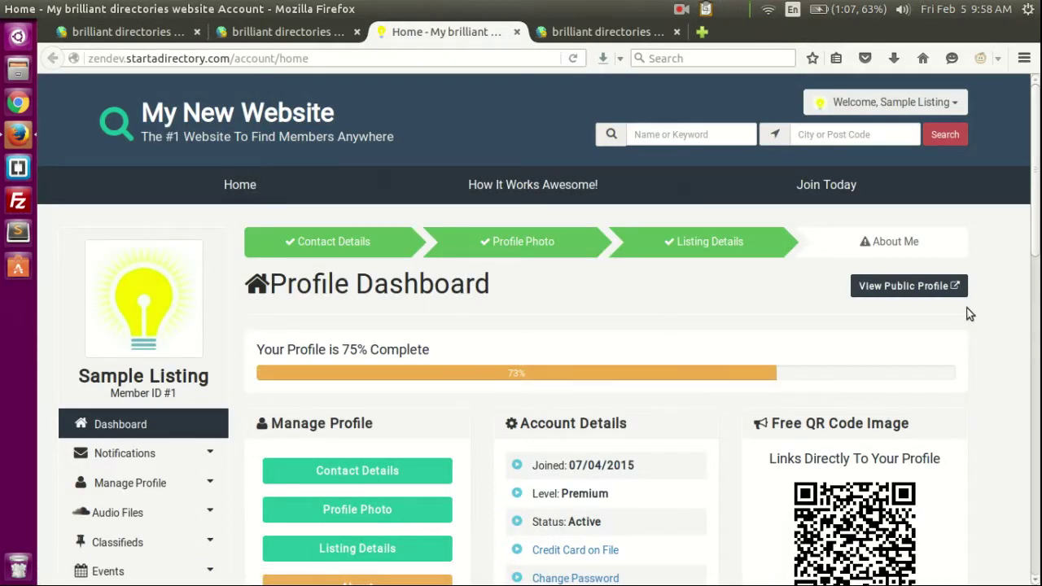
# Step: View Sample Listing's public profile, check Overview for the echoed "Admin Watching Page" text, and close the profile tab
pyautogui.click(905, 286)
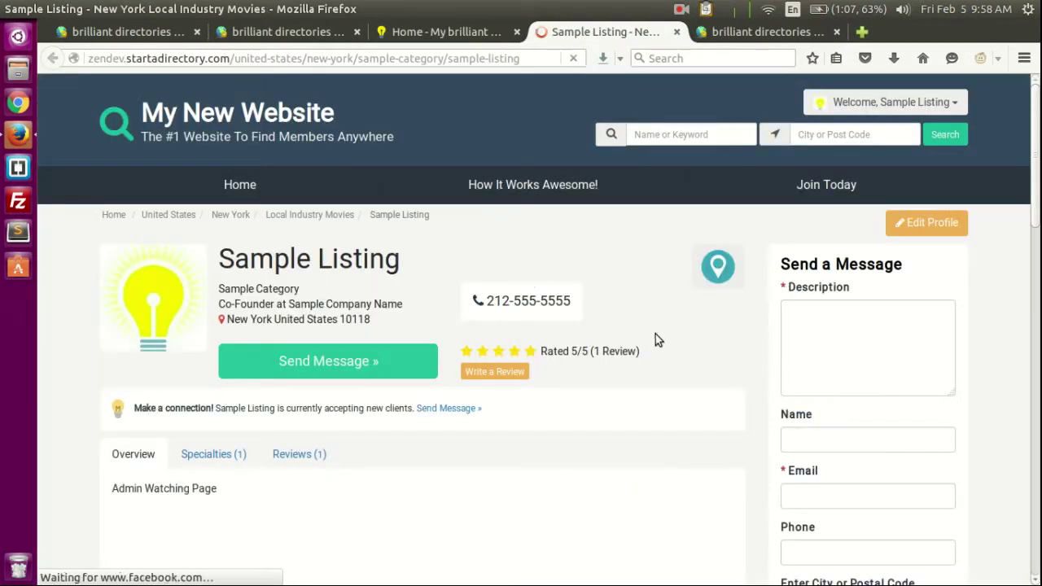
pyautogui.scroll(-5, 655, 334)
pyautogui.doubleClick(199, 271)
pyautogui.tripleClick(199, 271)
pyautogui.click(201, 271)
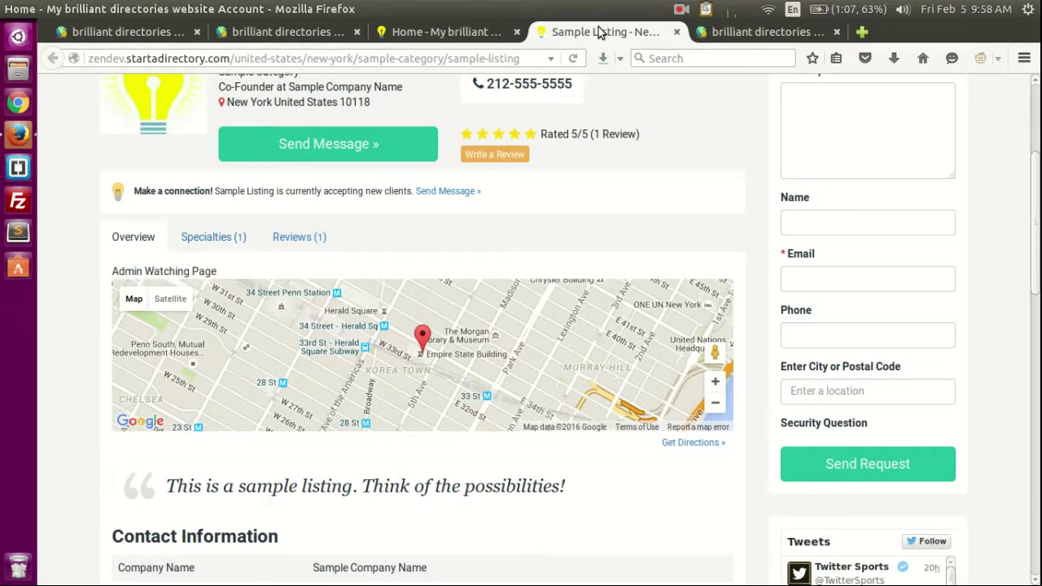
pyautogui.middleClick(599, 30)
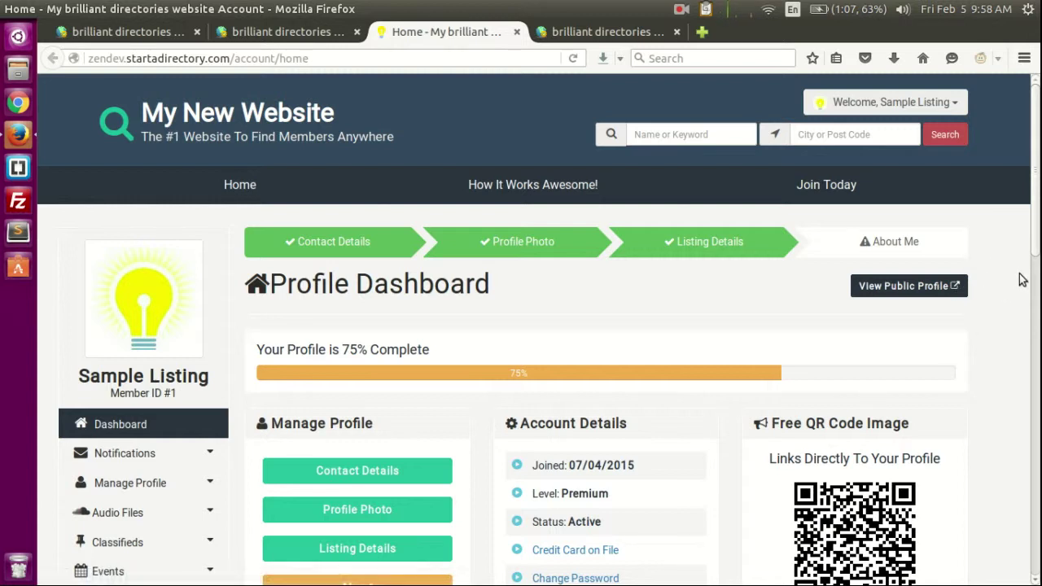
pyautogui.scroll(-2, 1019, 279)
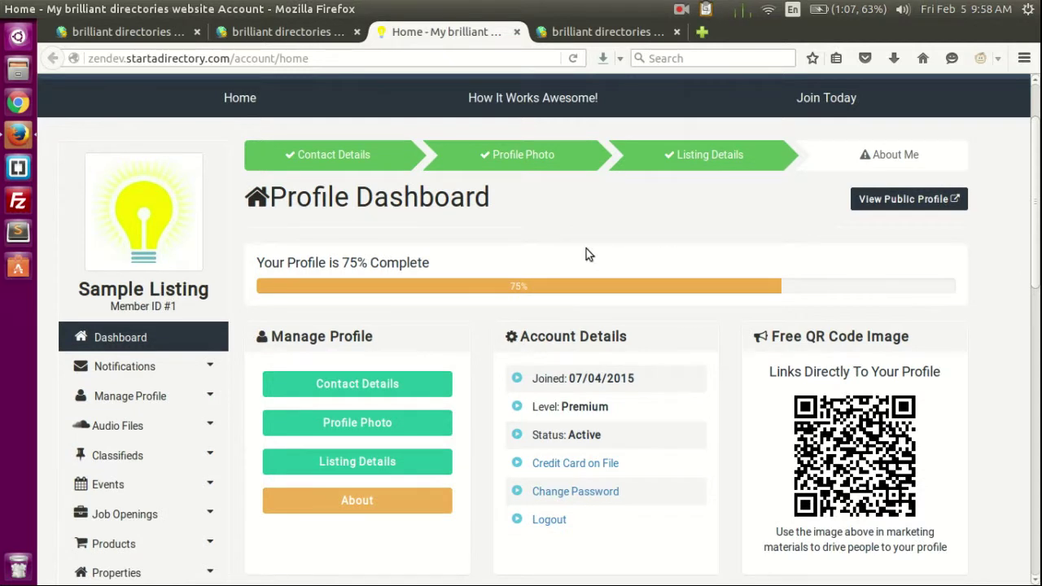
pyautogui.scroll(2, 1021, 235)
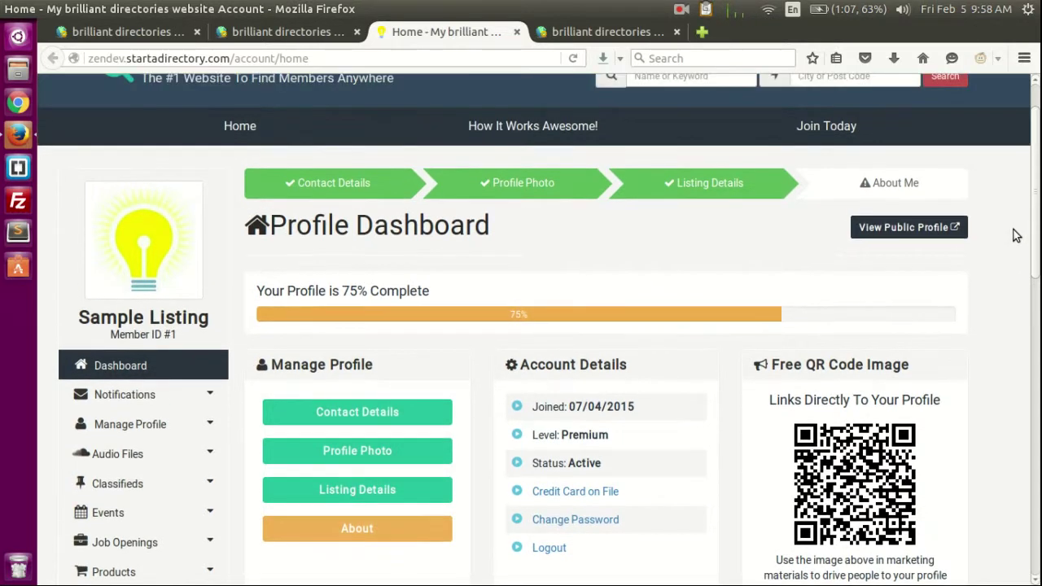
pyautogui.scroll(-9, 1000, 269)
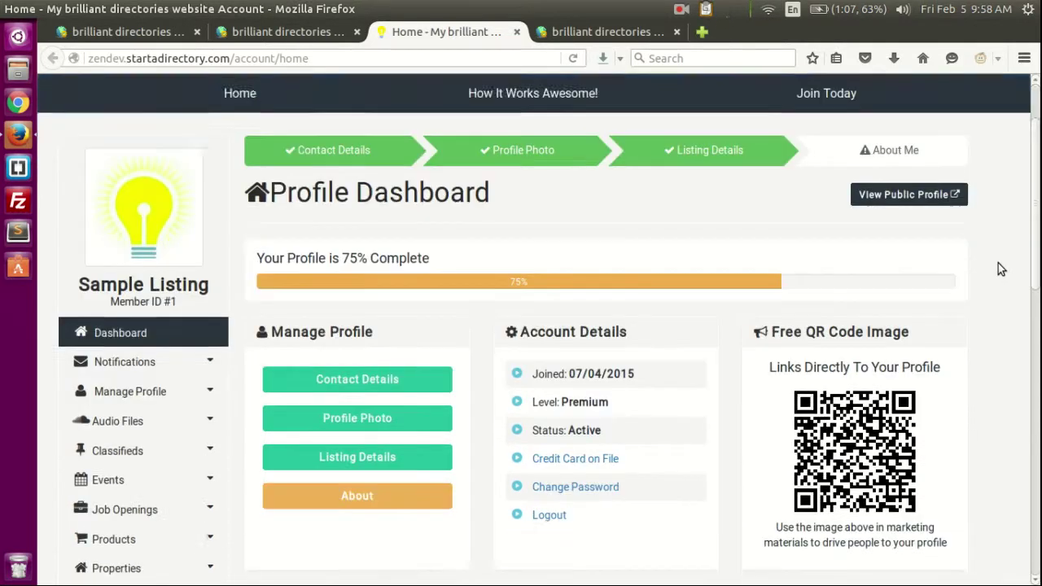
pyautogui.scroll(9, 998, 263)
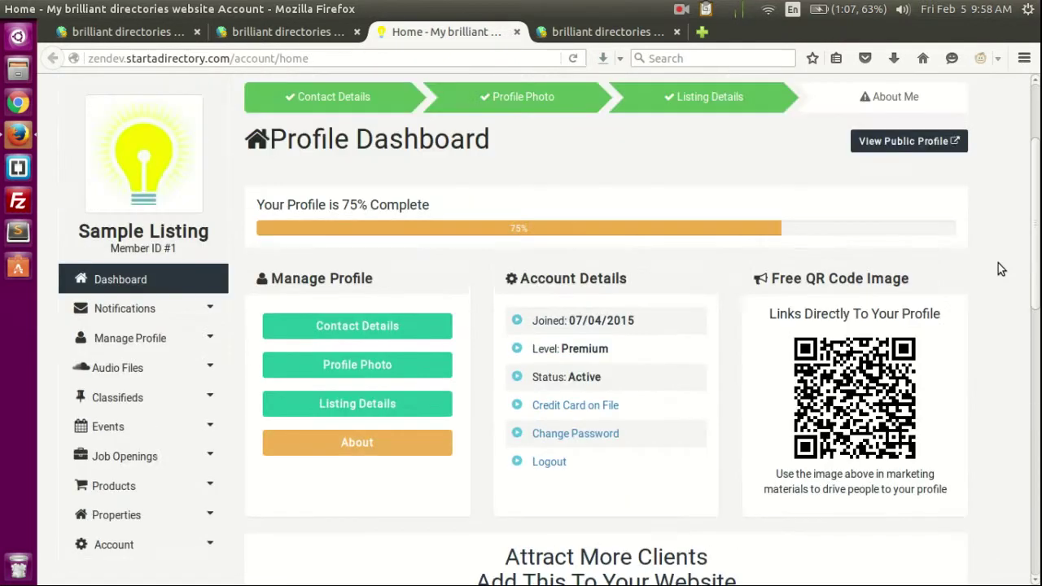